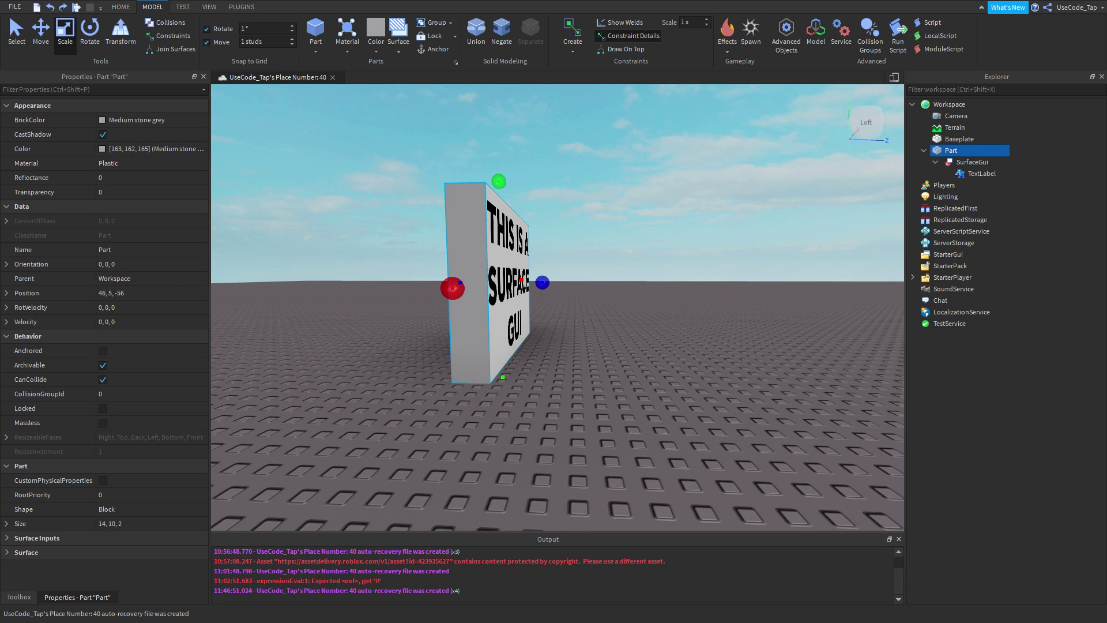
Delete the existing part carrying the "THIS IS A SURFACE GUI" sign from the workspace
click(785, 302)
right_drag(786, 301, 785, 301)
key(d)
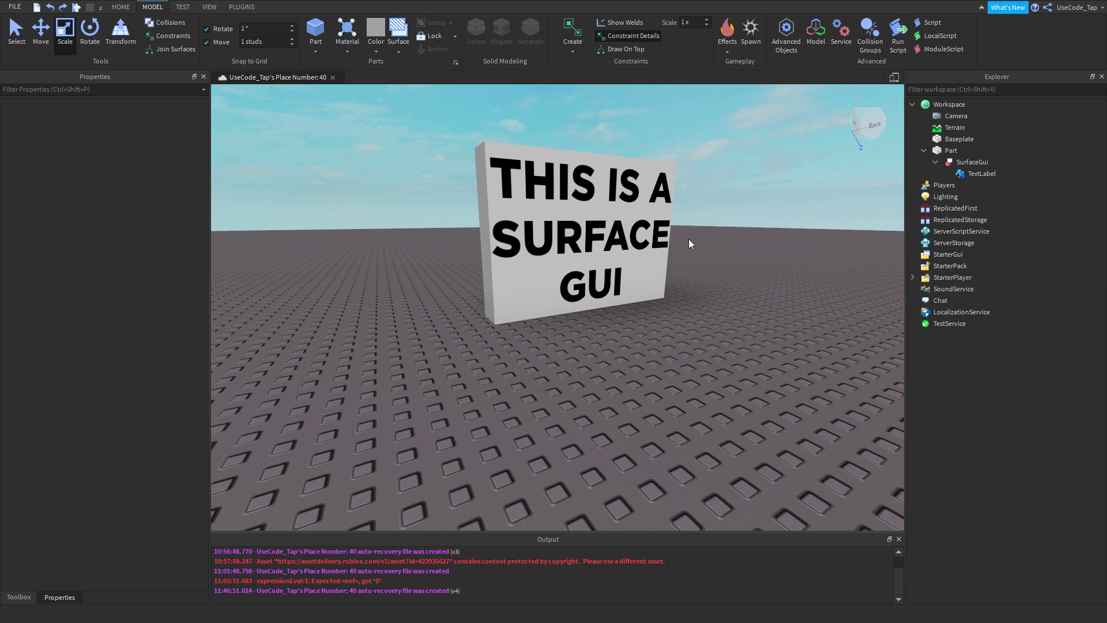
click(572, 268)
key(Delete)
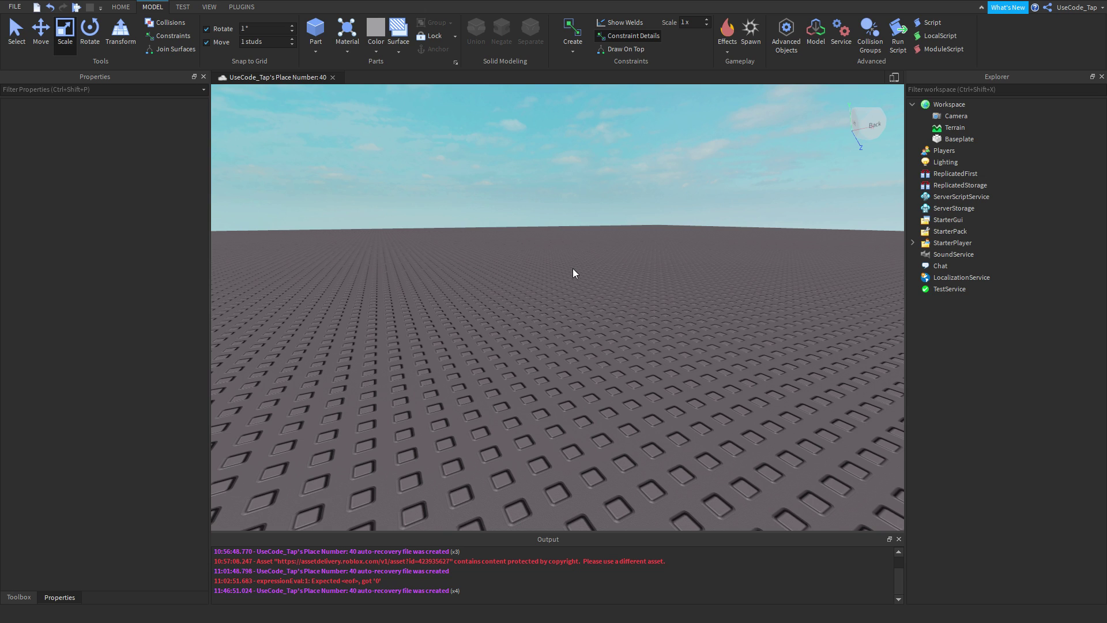
right_drag(835, 146, 833, 146)
key(w)
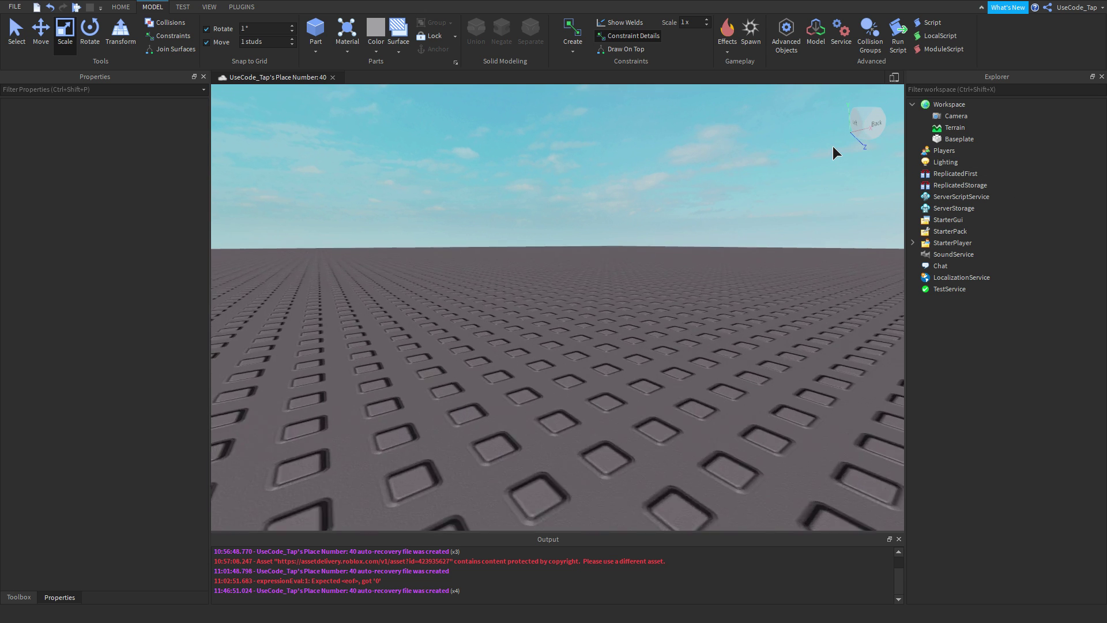
key(s)
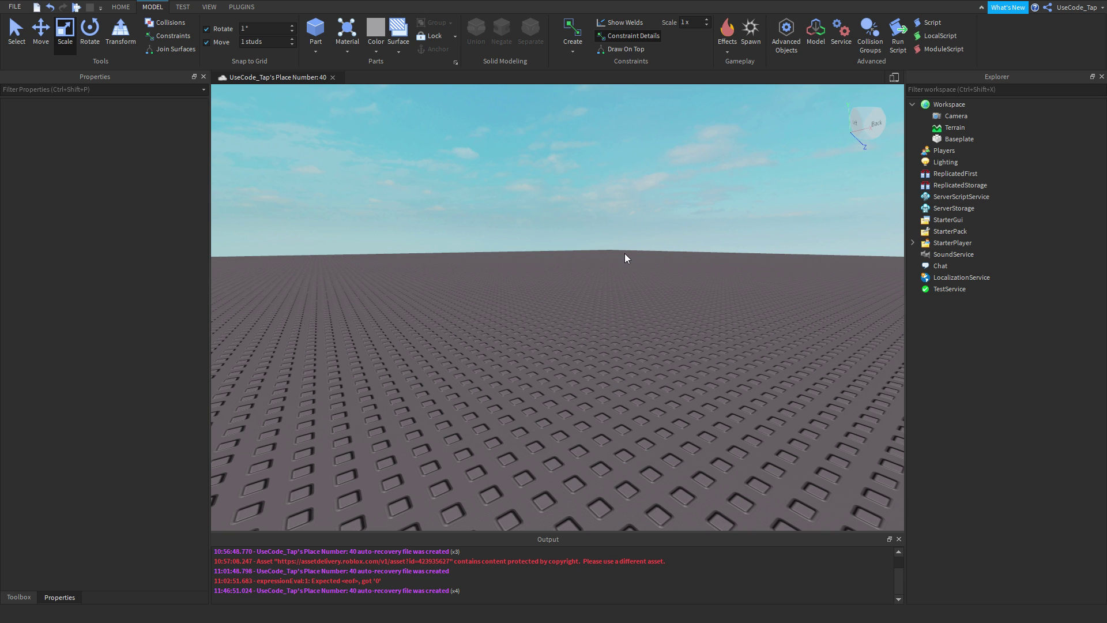
right_drag(624, 254, 625, 252)
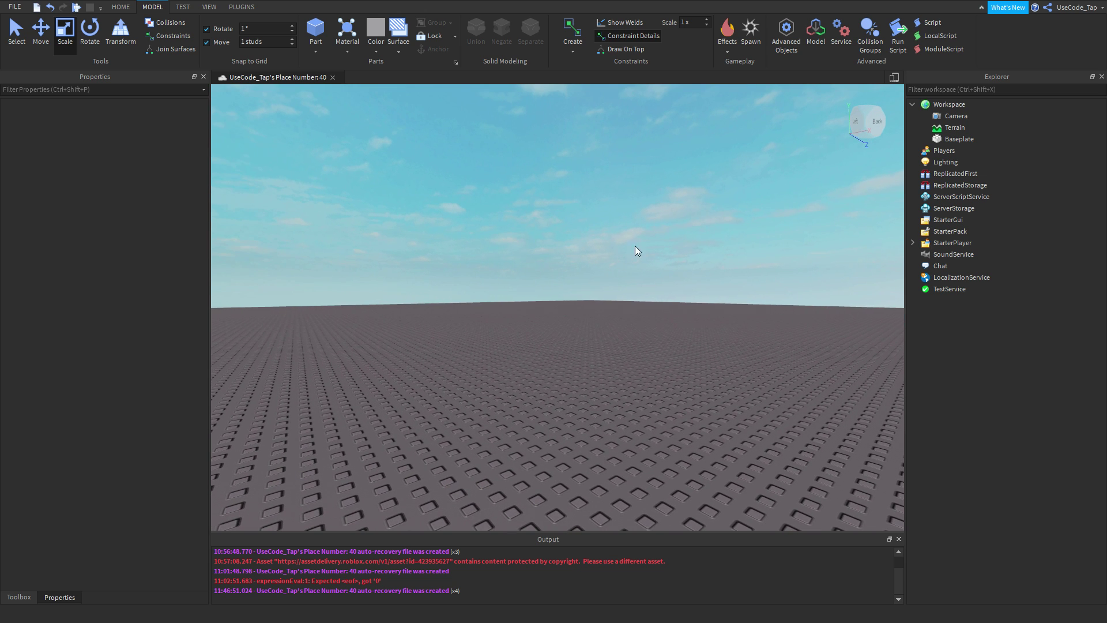
click(929, 222)
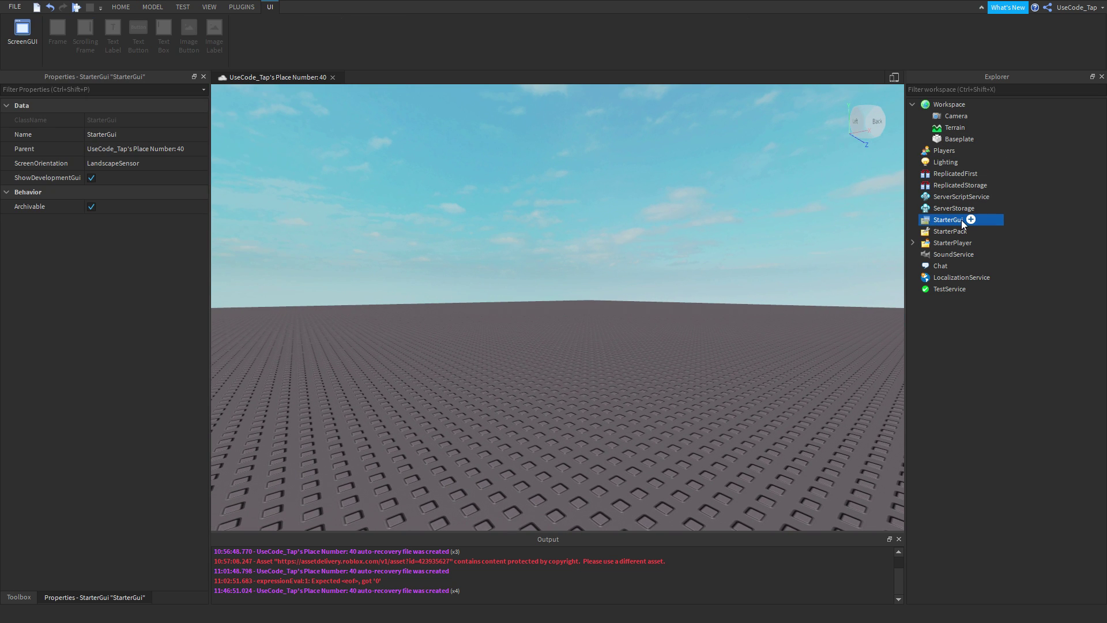
click(971, 209)
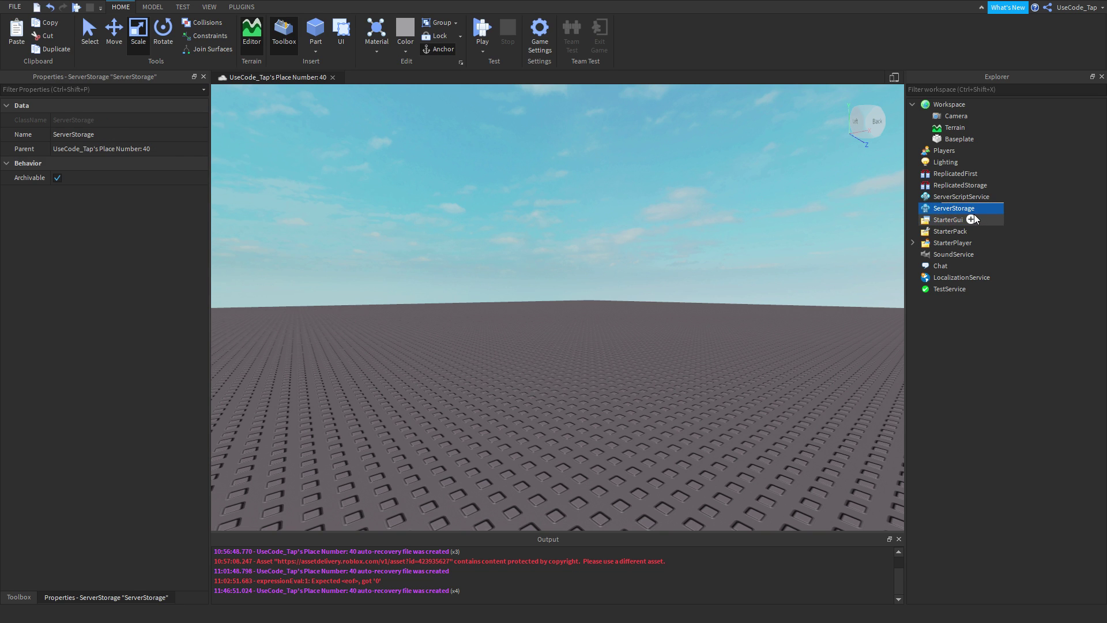
click(966, 162)
Insert a new Part into Workspace
click(972, 107)
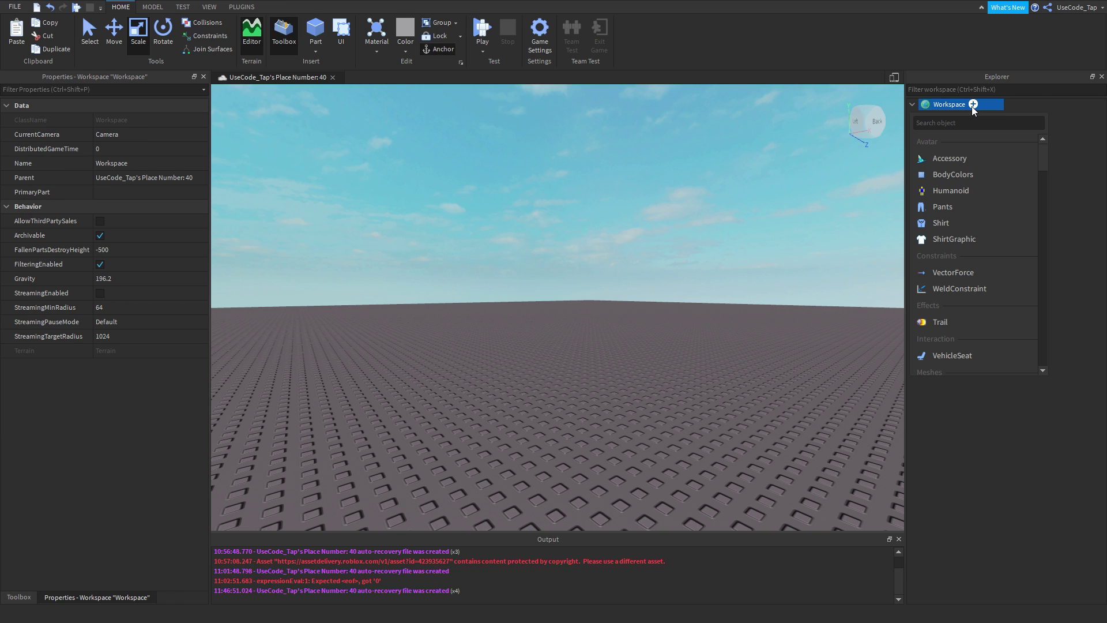
text(part)
key(Down)
key(Return)
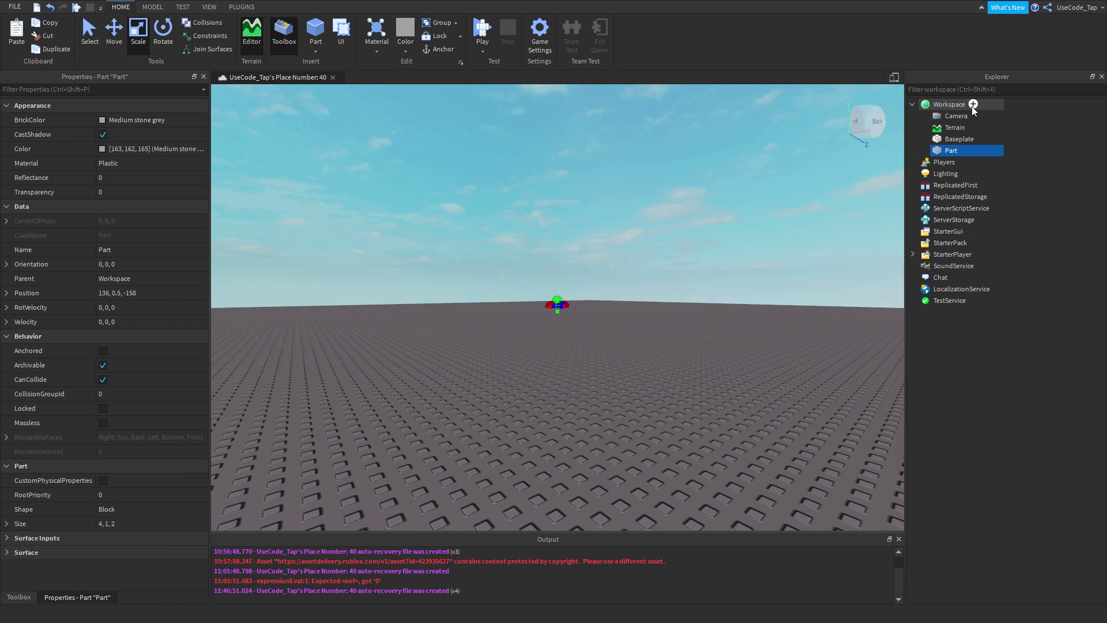
Scale the new part upward to a height of 7 studs
key(f)
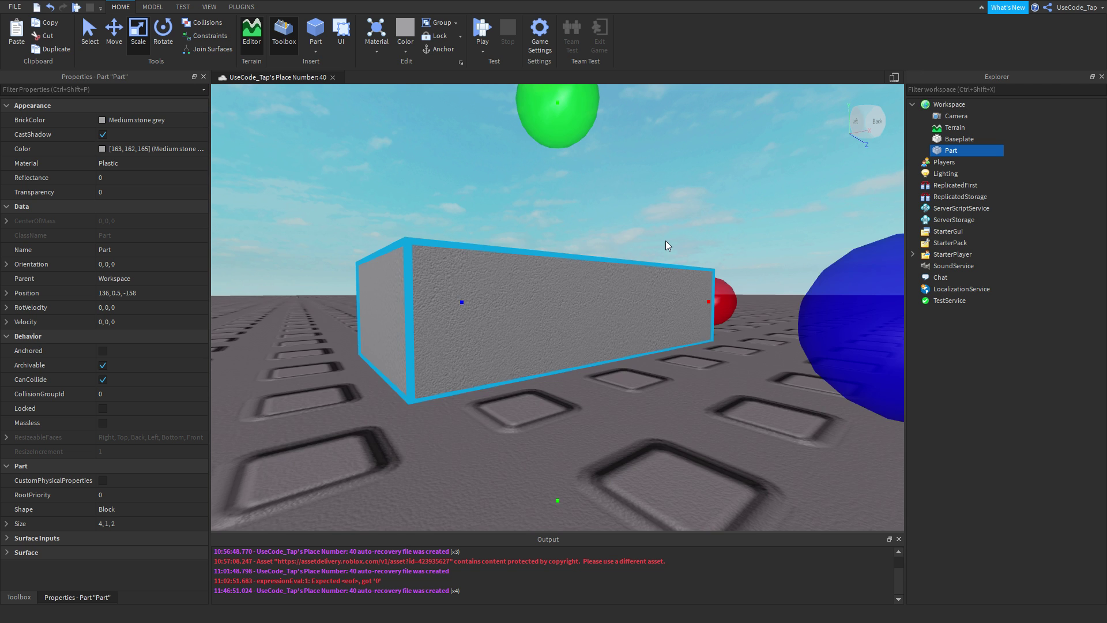
right_drag(666, 240, 603, 292)
scroll(666, 241, down, 4)
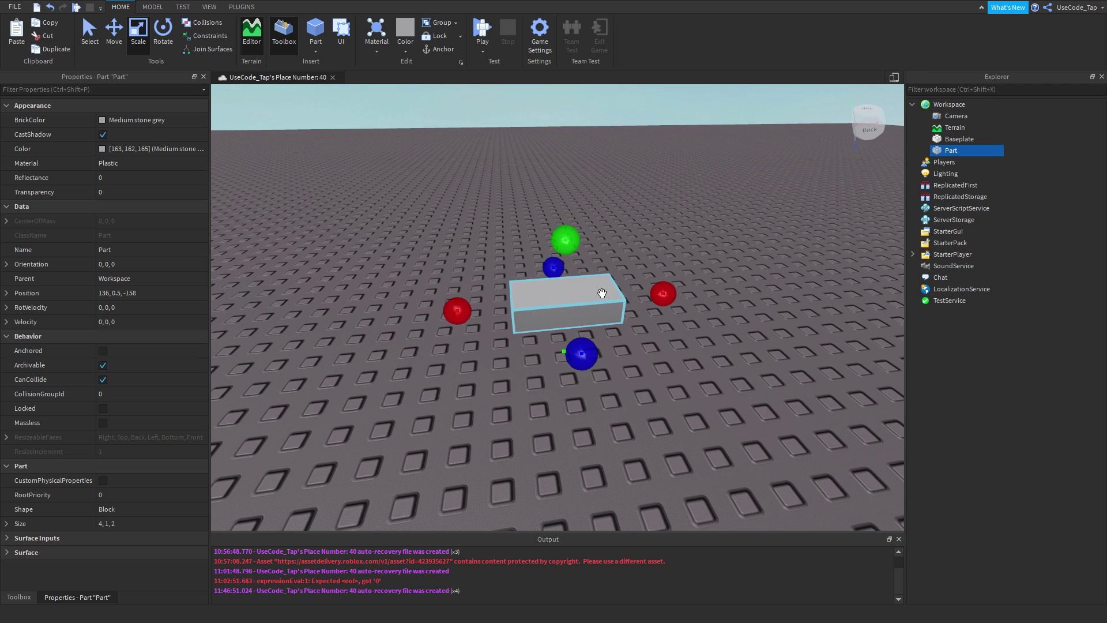
scroll(567, 248, down, 1)
drag(567, 253, 567, 181)
scroll(566, 231, down, 2)
click(553, 292)
drag(560, 271, 563, 172)
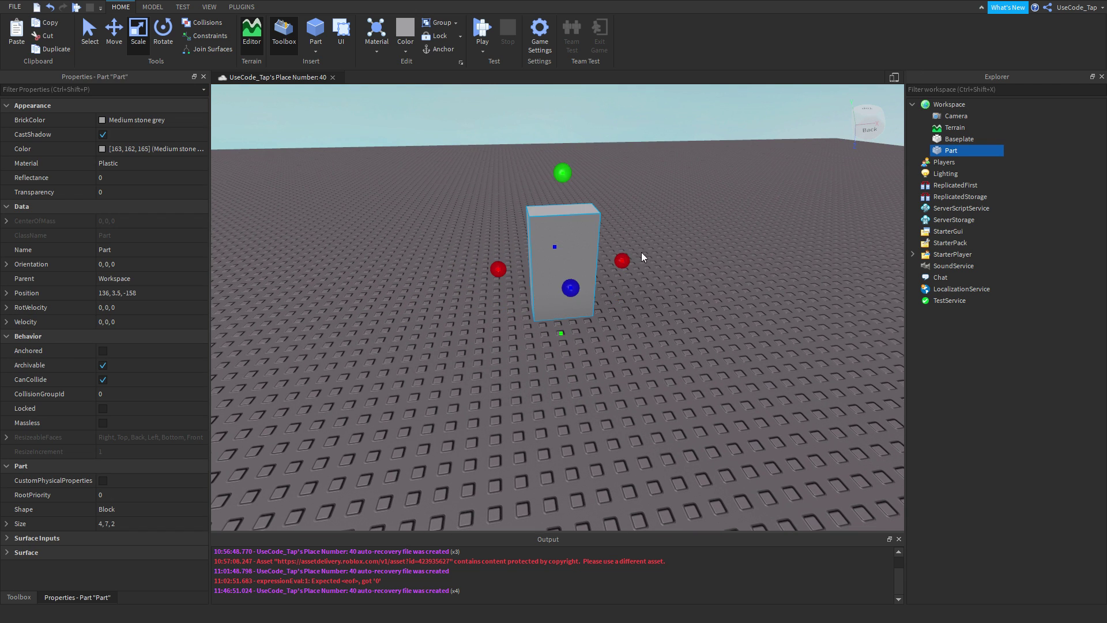
Scale the part into a wide wall, 21 studs wide and 9 studs high
drag(626, 249, 845, 246)
click(576, 257)
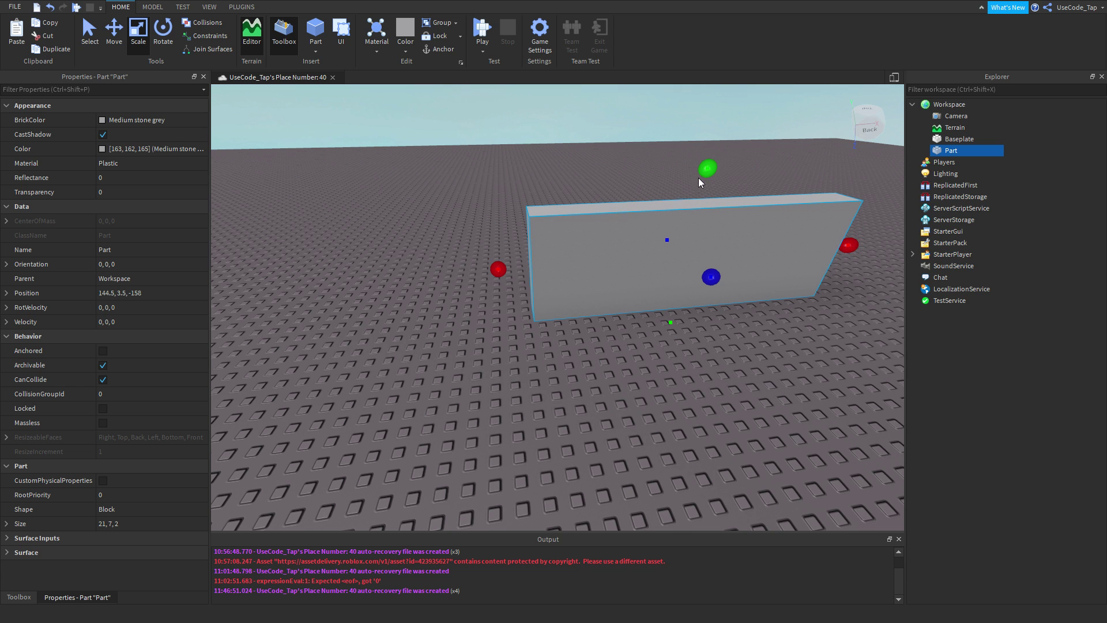
drag(704, 170, 702, 130)
scroll(646, 149, up, 4)
right_drag(638, 155, 663, 115)
scroll(663, 231, down, 3)
click(696, 354)
scroll(696, 354, down, 10)
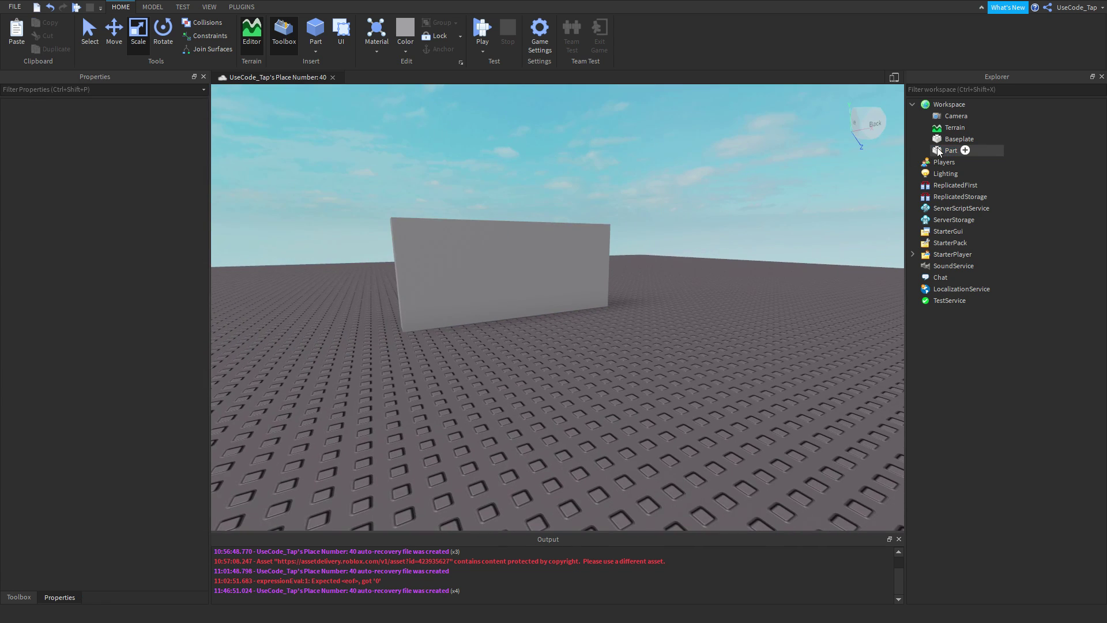
click(952, 151)
click(965, 151)
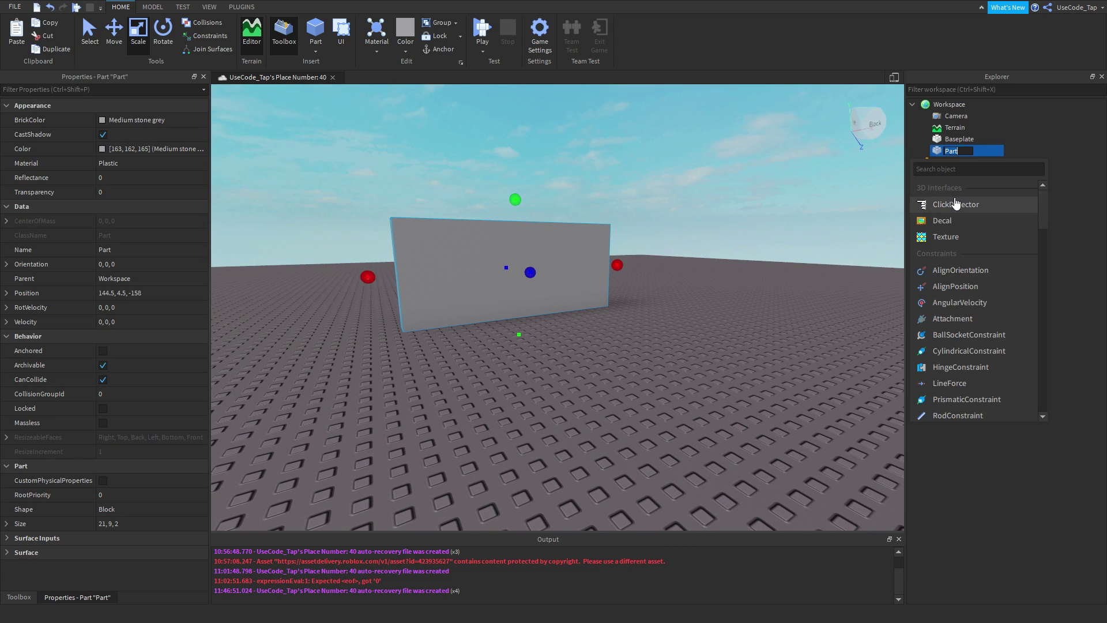
click(972, 139)
right_drag(819, 163, 776, 173)
scroll(776, 173, up, 3)
click(646, 230)
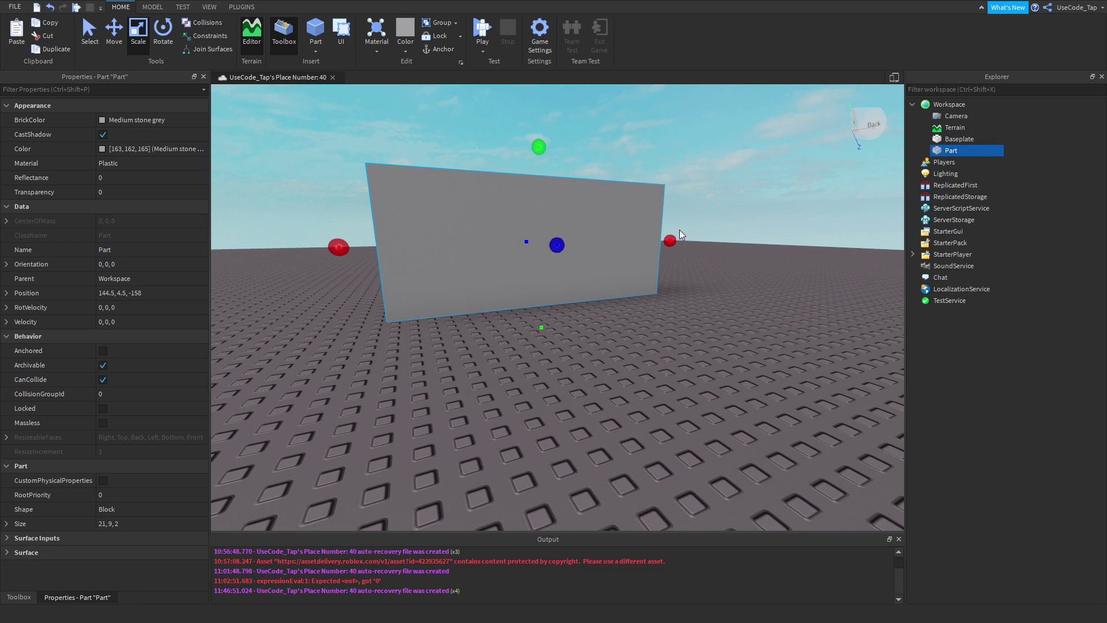
Add a SurfaceGui object to the wall part
click(965, 151)
text(surface)
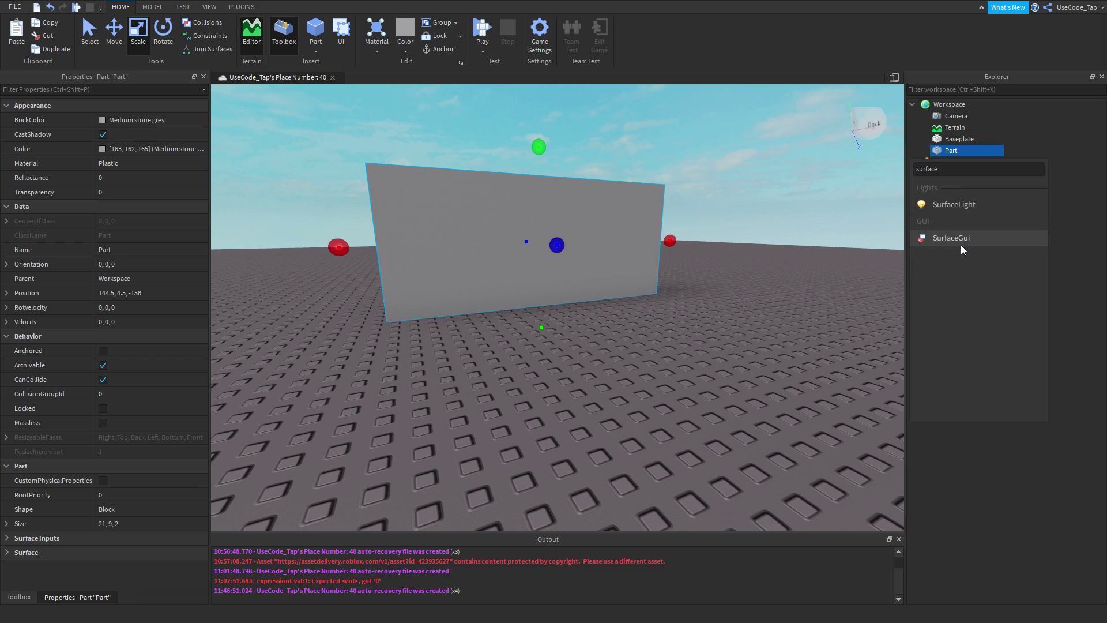
click(961, 244)
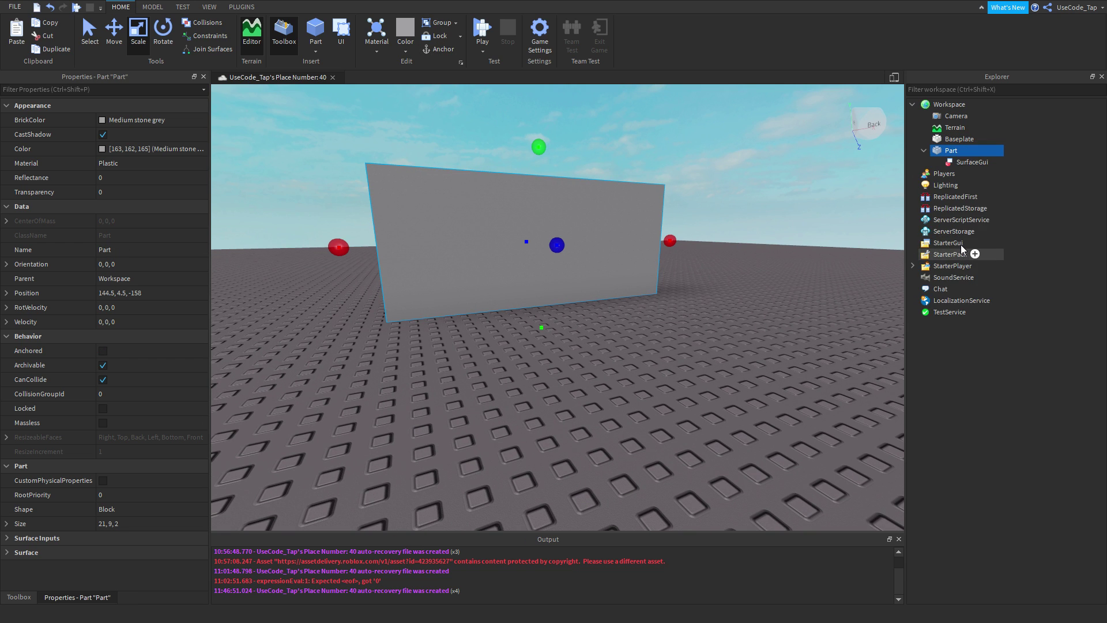
Add a TextButton inside the SurfaceGui
click(996, 162)
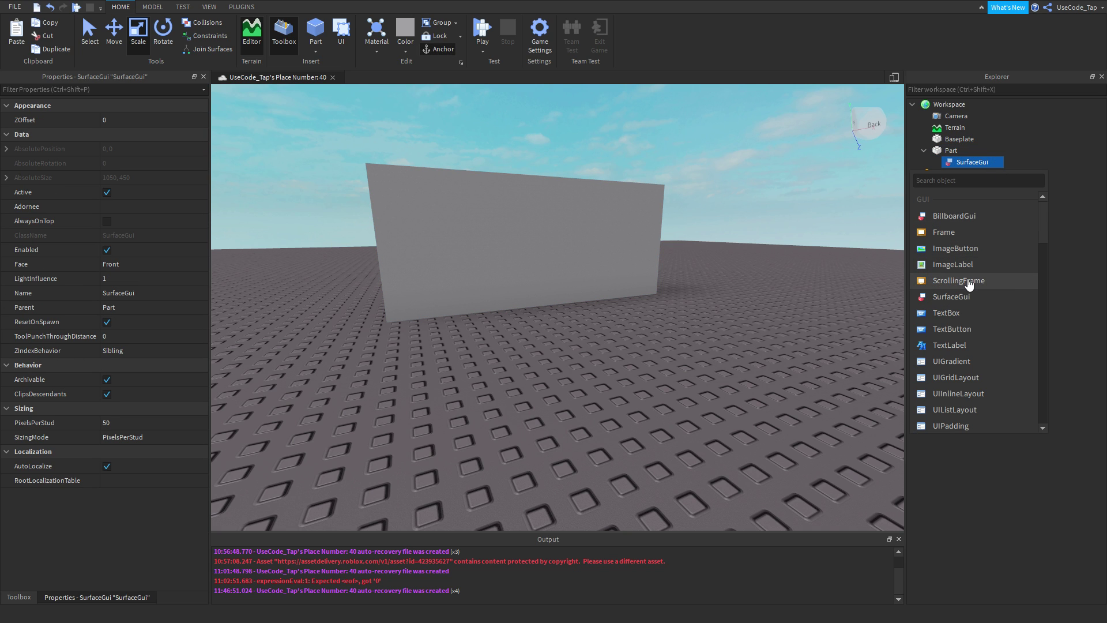
text(button)
key(Down)
key(Return)
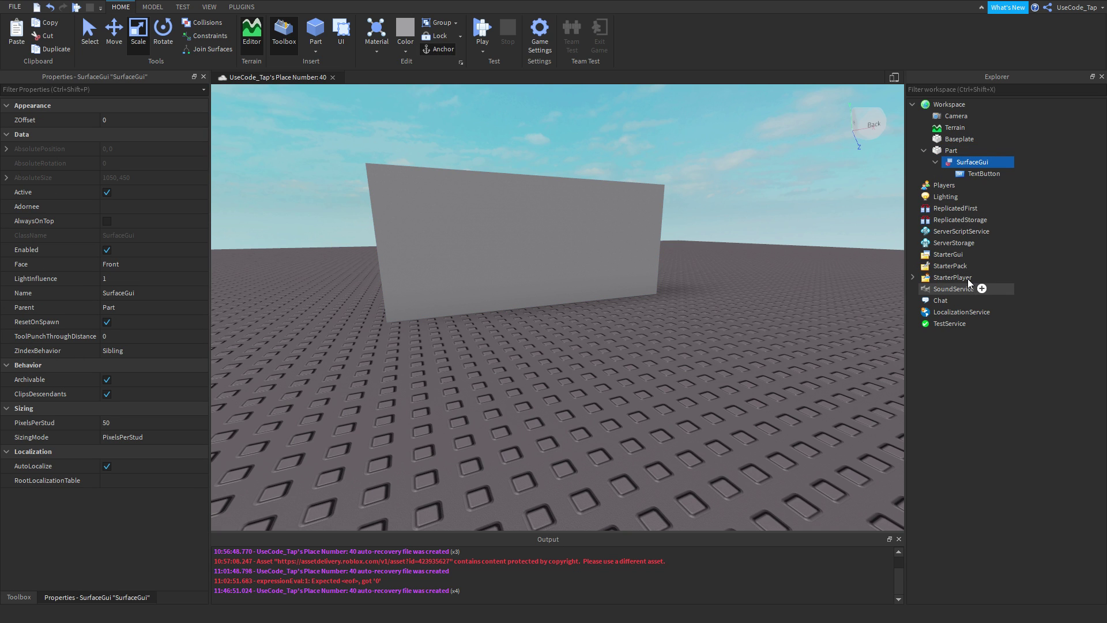
Set the SurfaceGui's Face property to Back
click(975, 175)
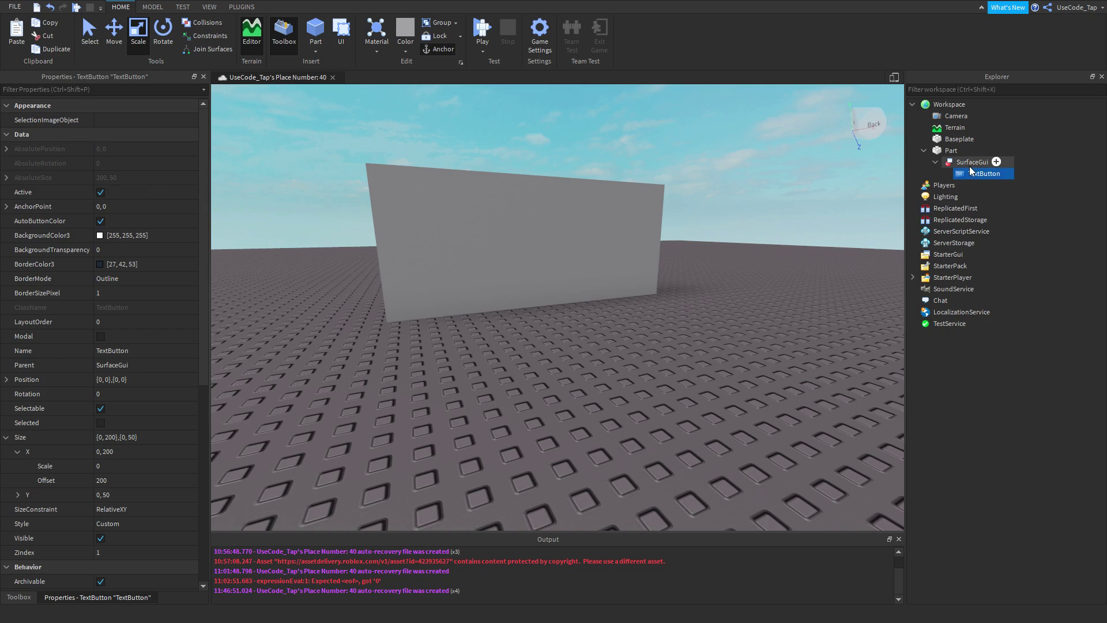
click(971, 164)
right_drag(766, 180, 766, 180)
scroll(766, 180, down, 2)
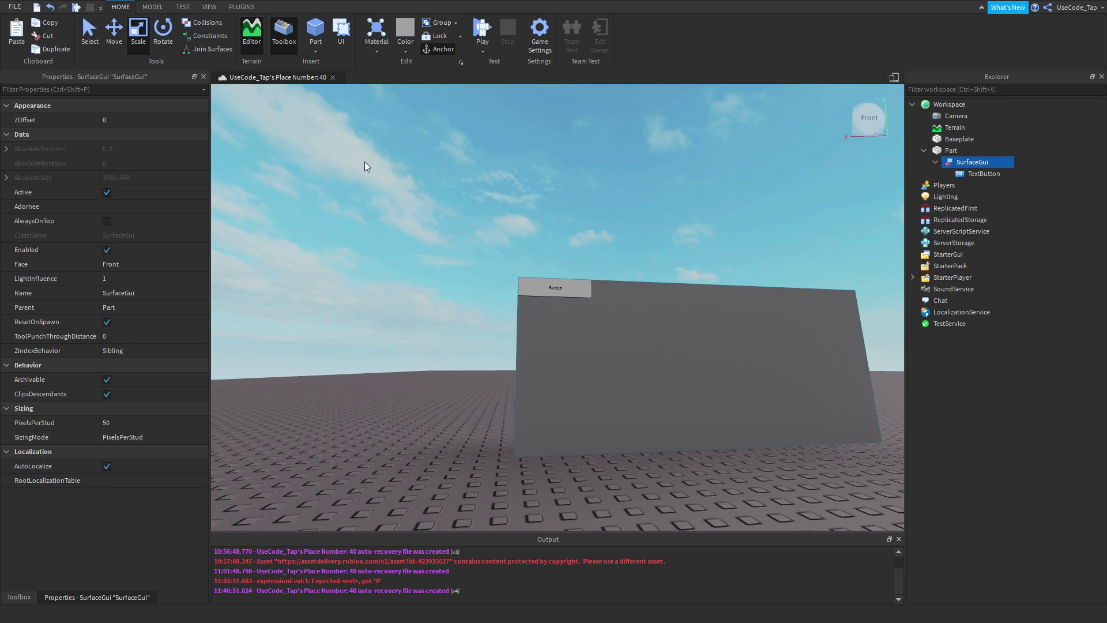
scroll(340, 167, up, 2)
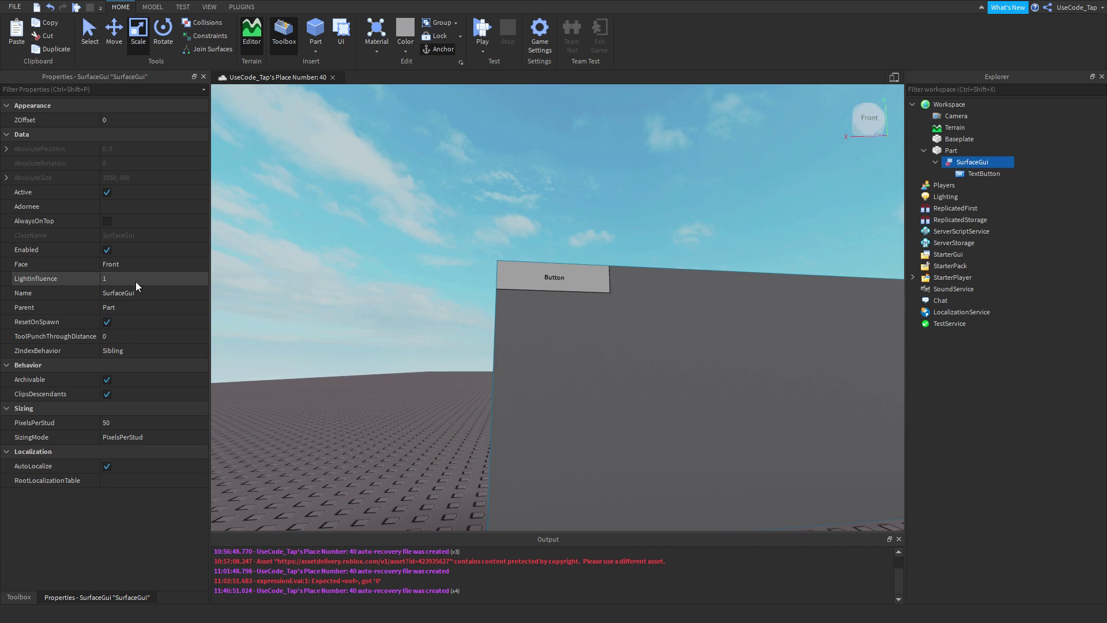
click(107, 263)
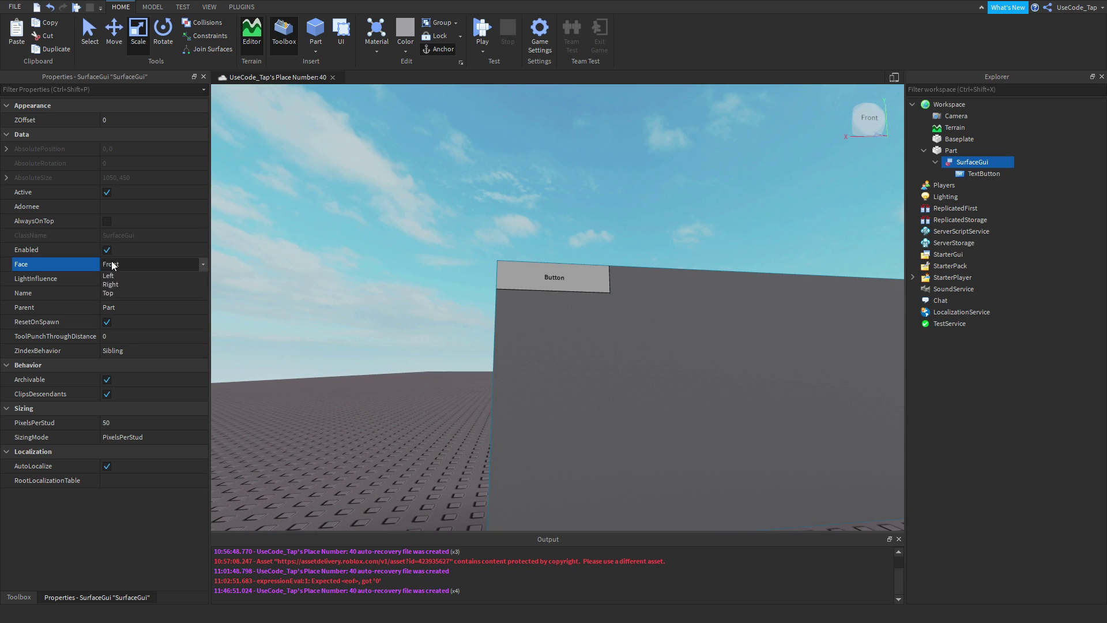
click(134, 273)
Examine the placement of the button on the wall's back face from several distances and angles
right_drag(406, 294, 627, 272)
key(s)
key(d)
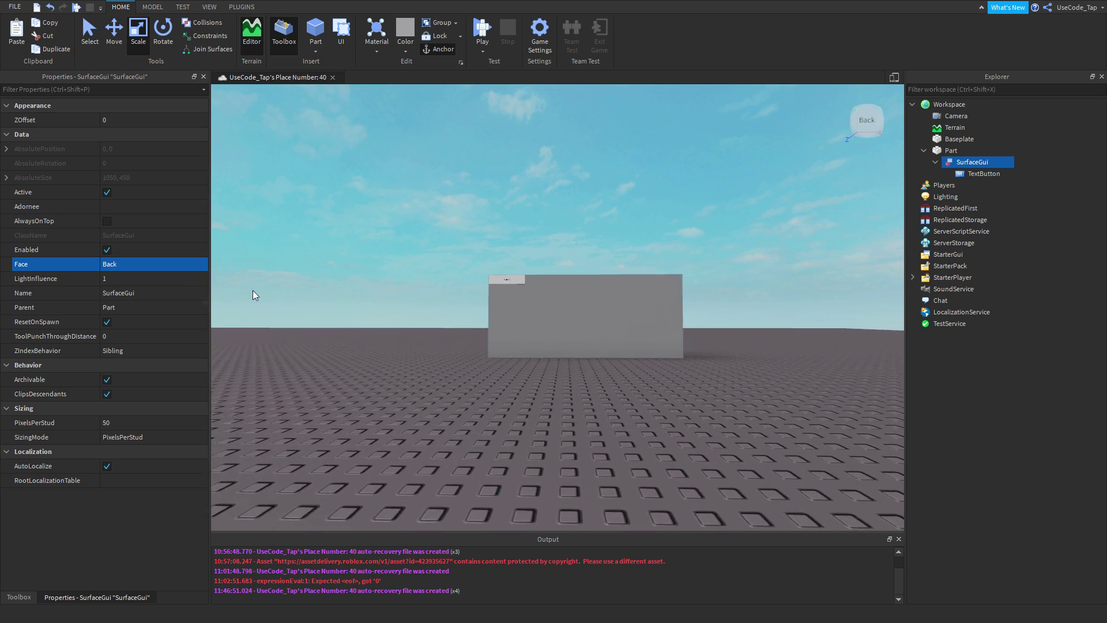
key(w)
key(s)
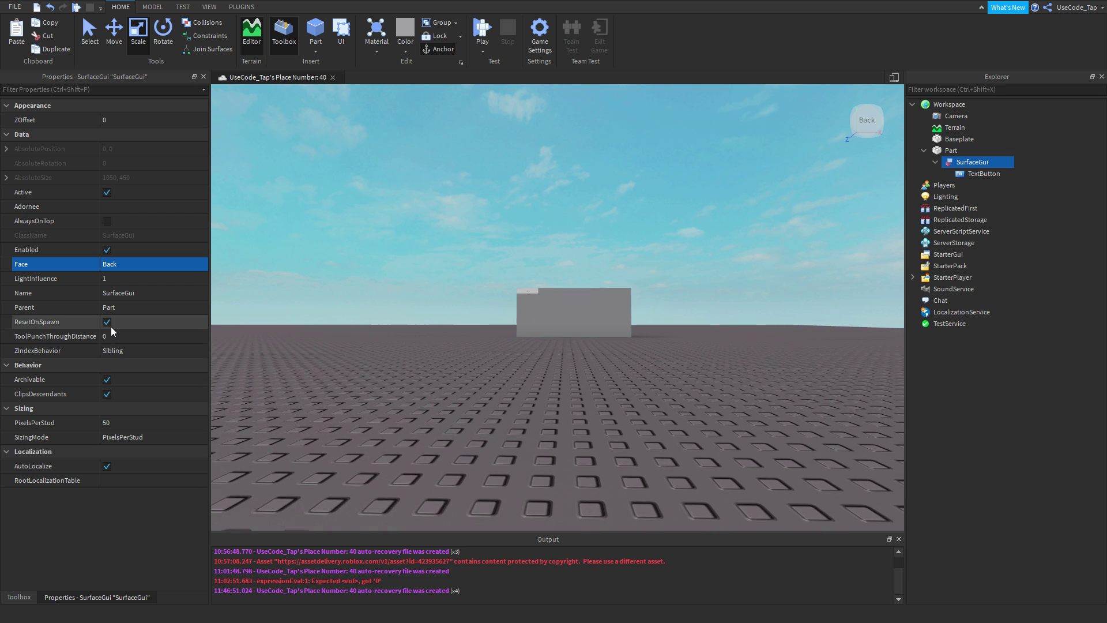
key(w)
key(s)
right_drag(331, 184, 331, 184)
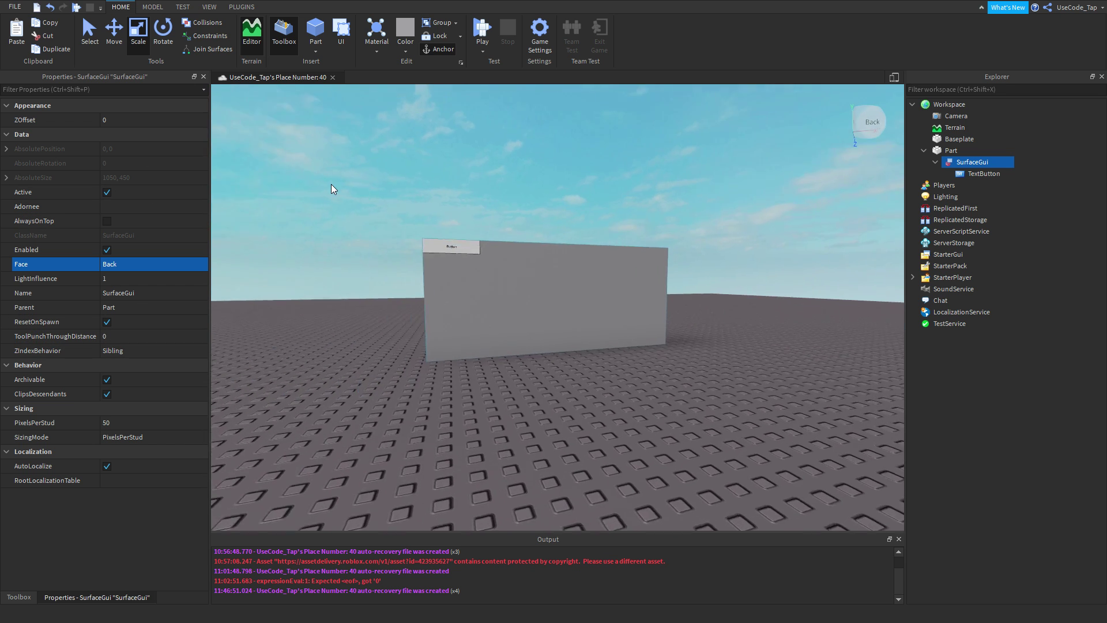
key(w)
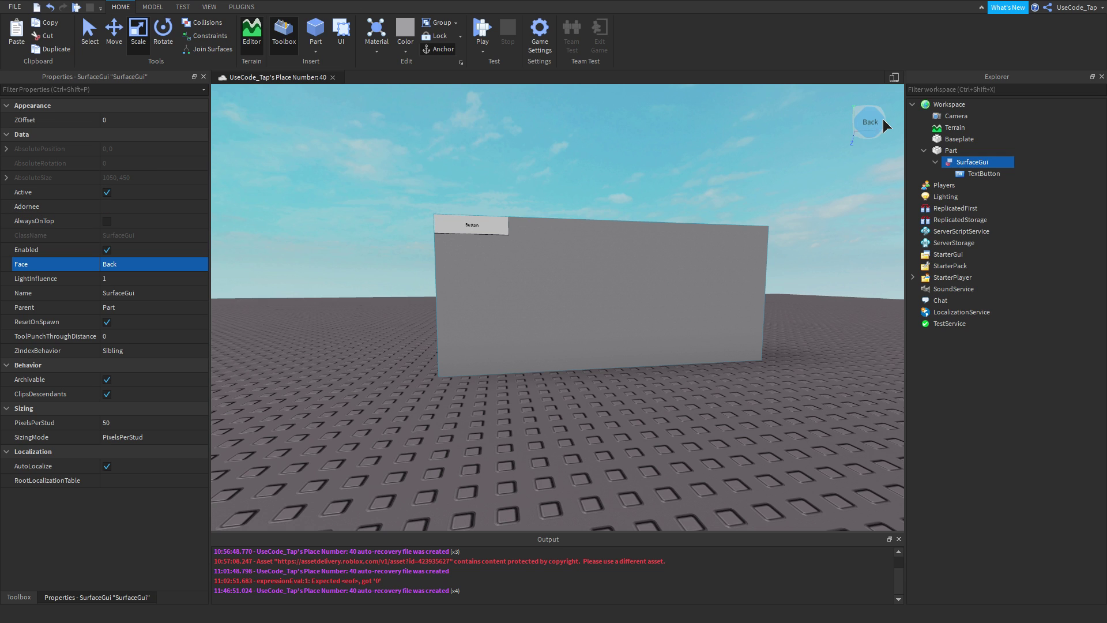
Move the SurfaceGui out of the part directly into Workspace, undoing its return to the part
drag(957, 168, 949, 105)
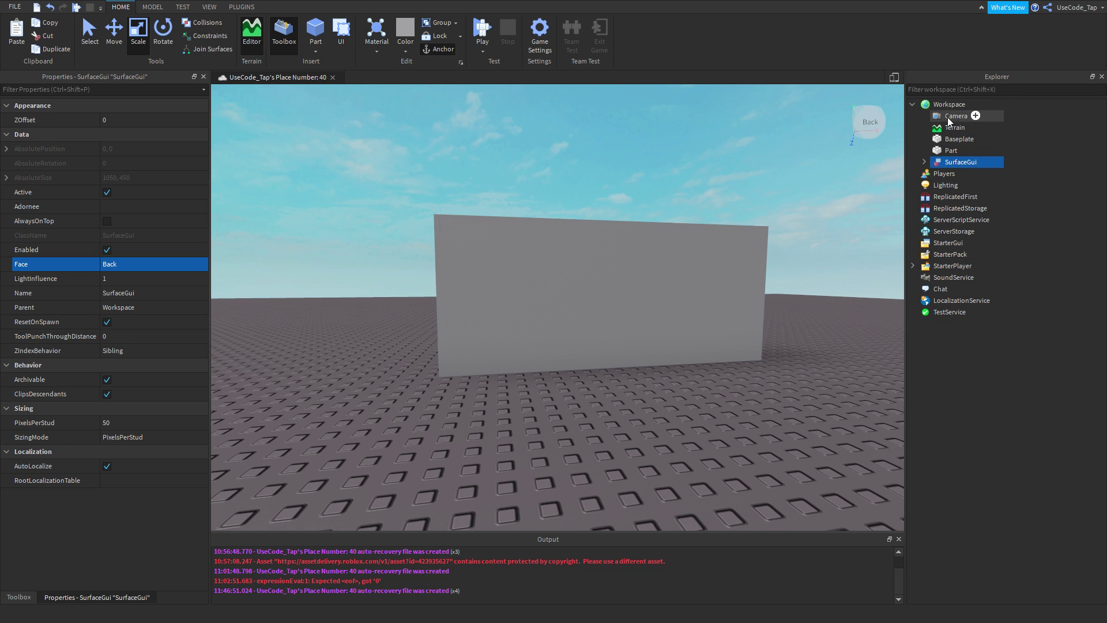
mouse_move(943, 164)
mouse_down()
mouse_move(944, 117)
mouse_move(941, 154)
mouse_up()
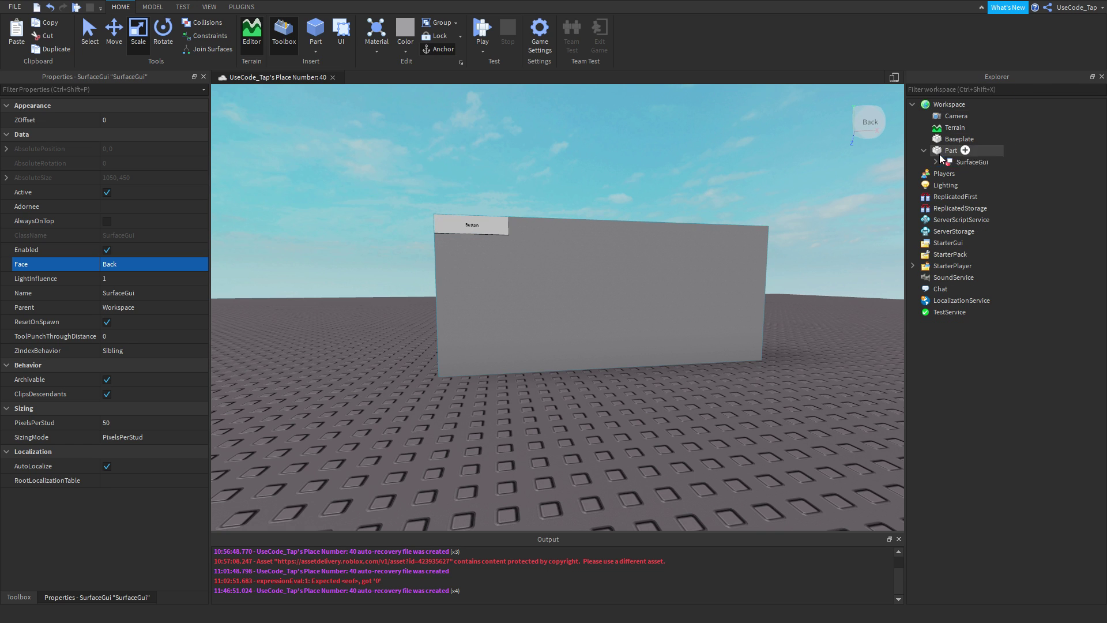
key(ctrl+z)
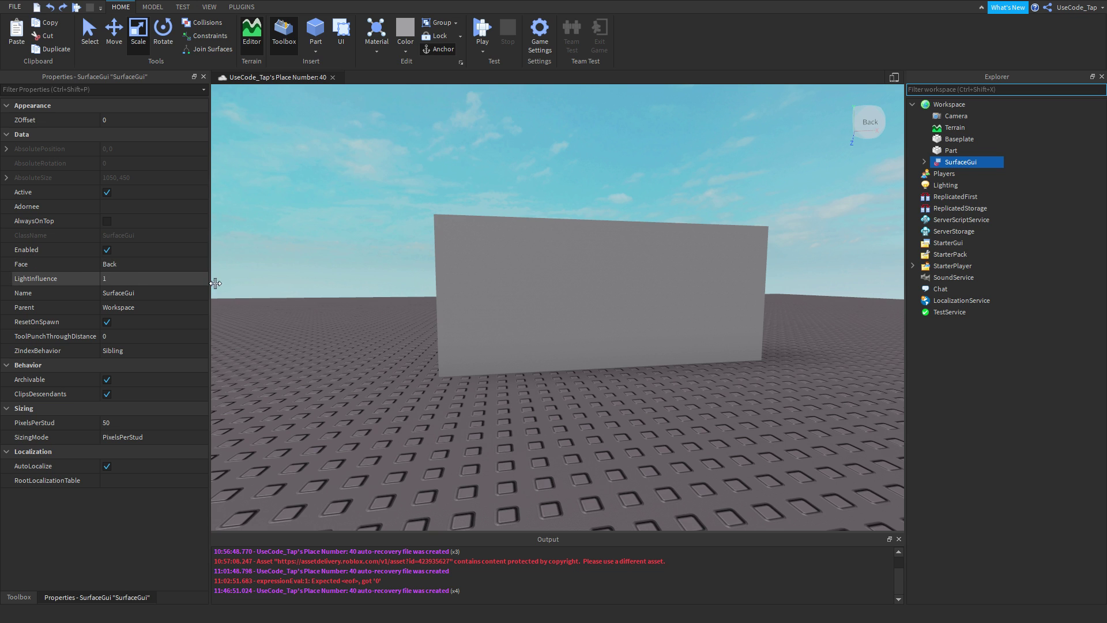
Set the SurfaceGui's Adornee property to the wall part
right_drag(436, 284, 411, 280)
scroll(410, 280, up, 3)
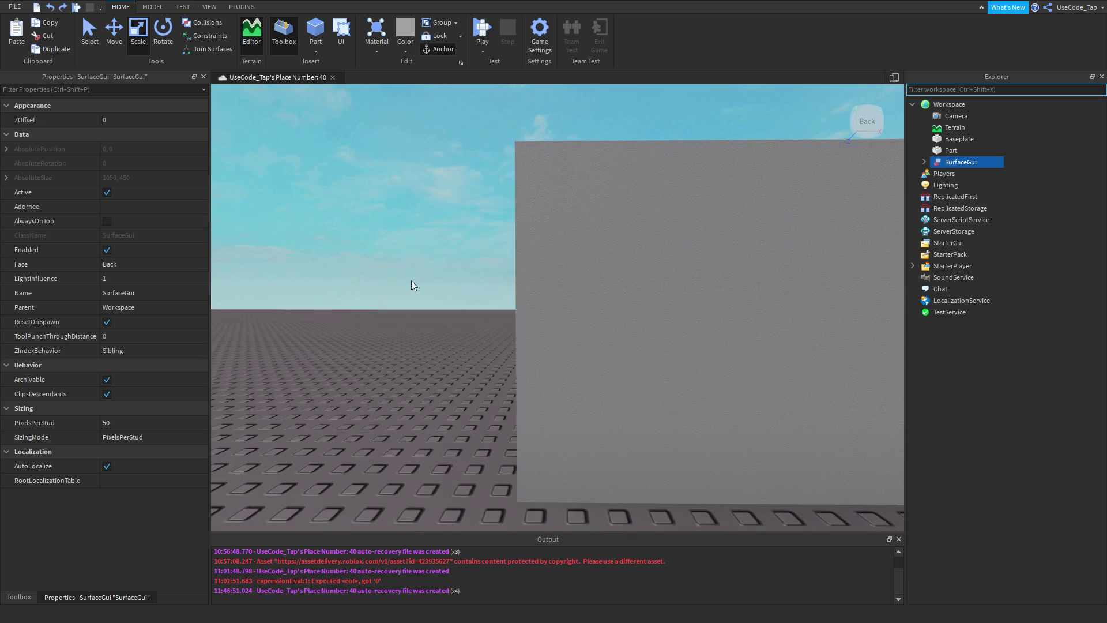
scroll(411, 281, down, 3)
click(157, 209)
click(530, 296)
right_drag(530, 295, 386, 271)
scroll(385, 271, down, 5)
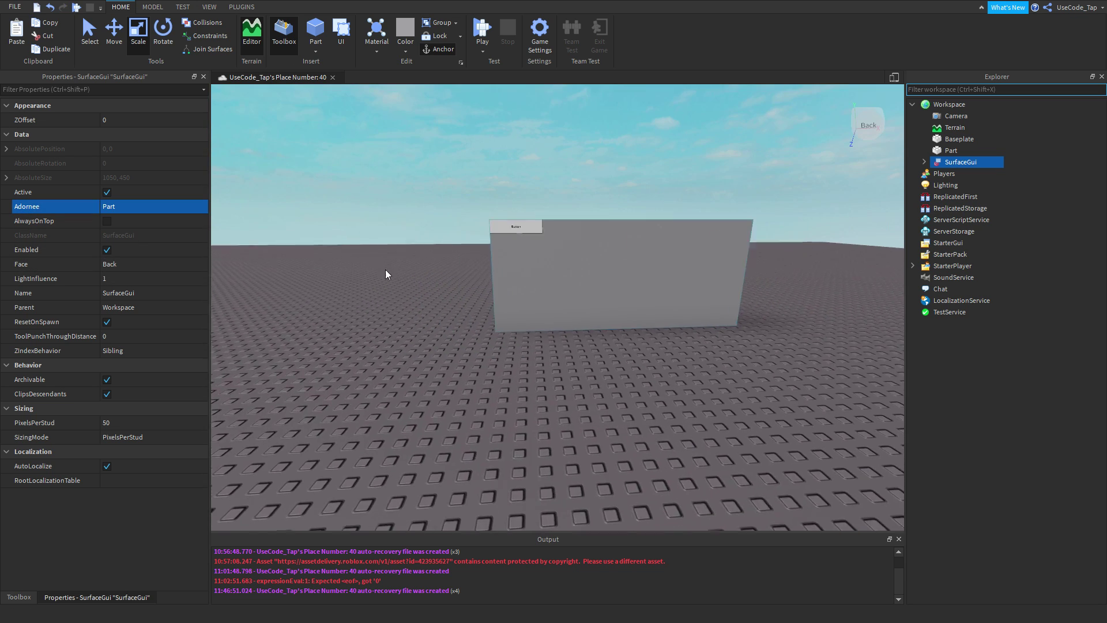
scroll(610, 264, up, 1)
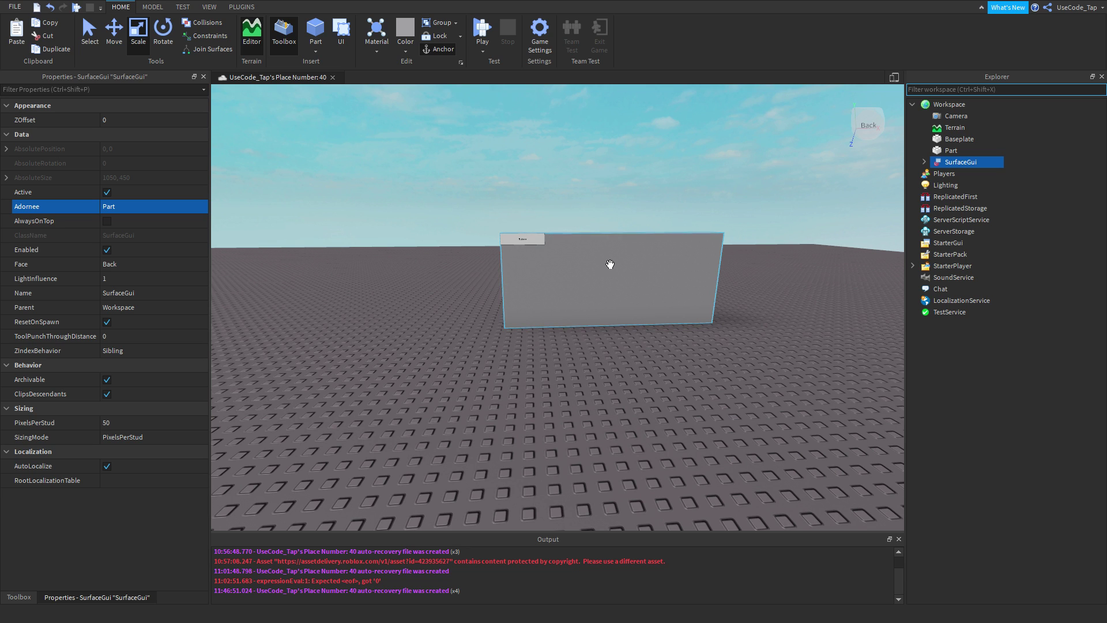
Set the SurfaceGui TextButton's vertical size to scale 1 and offset 0
click(925, 162)
click(957, 173)
scroll(360, 241, up, 5)
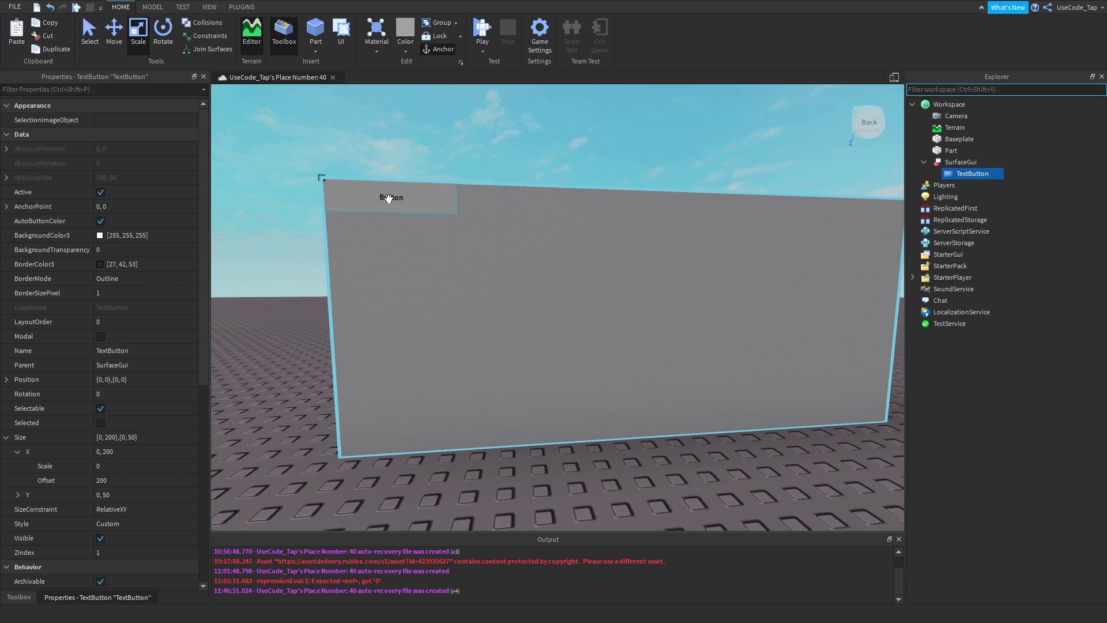
scroll(462, 261, down, 3)
key(s)
key(w)
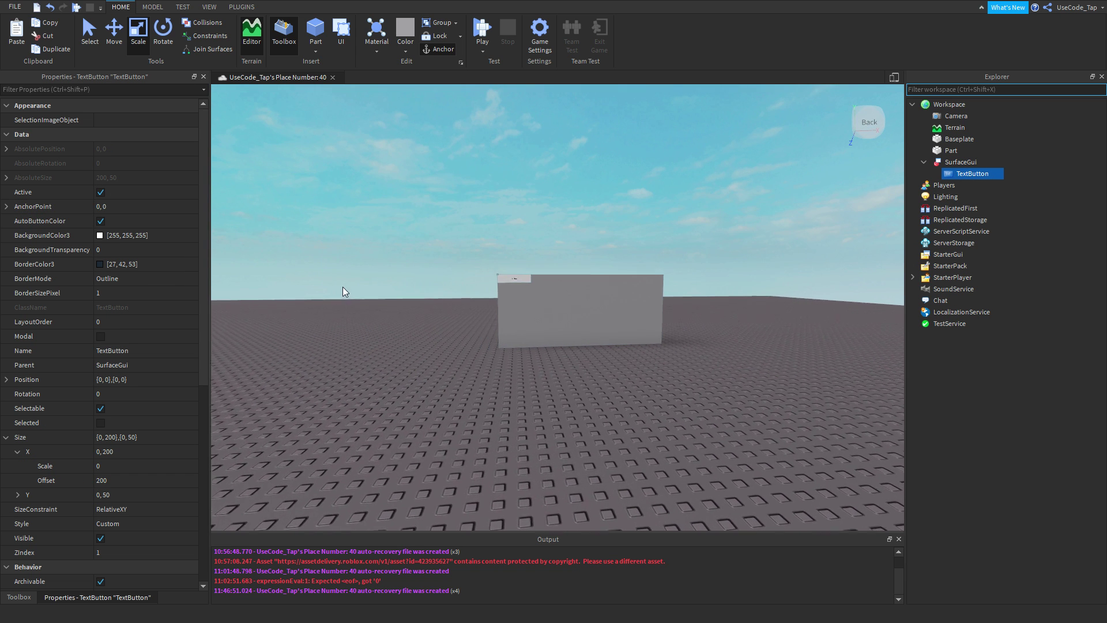
key(s)
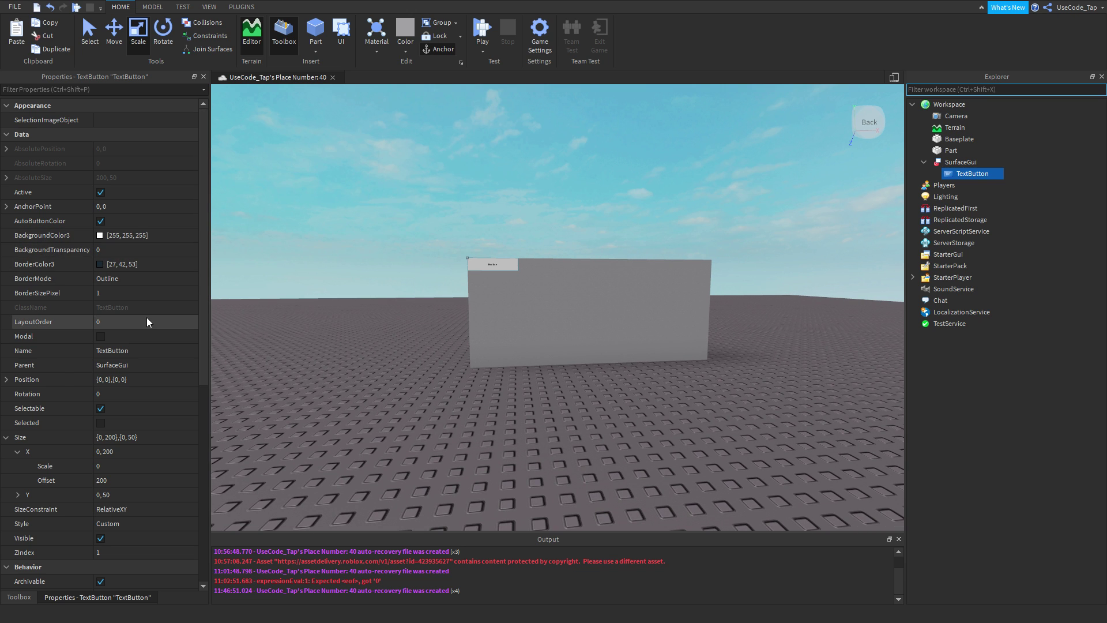
scroll(146, 317, down, 5)
double_click(122, 279)
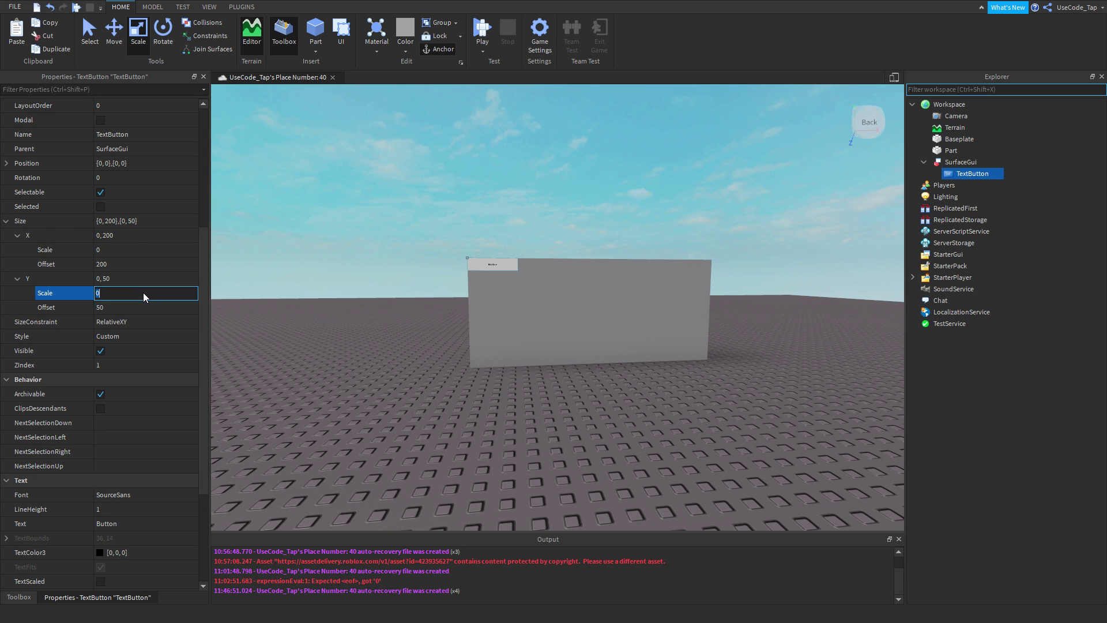
click(149, 305)
click(153, 295)
text(1)
key(Return)
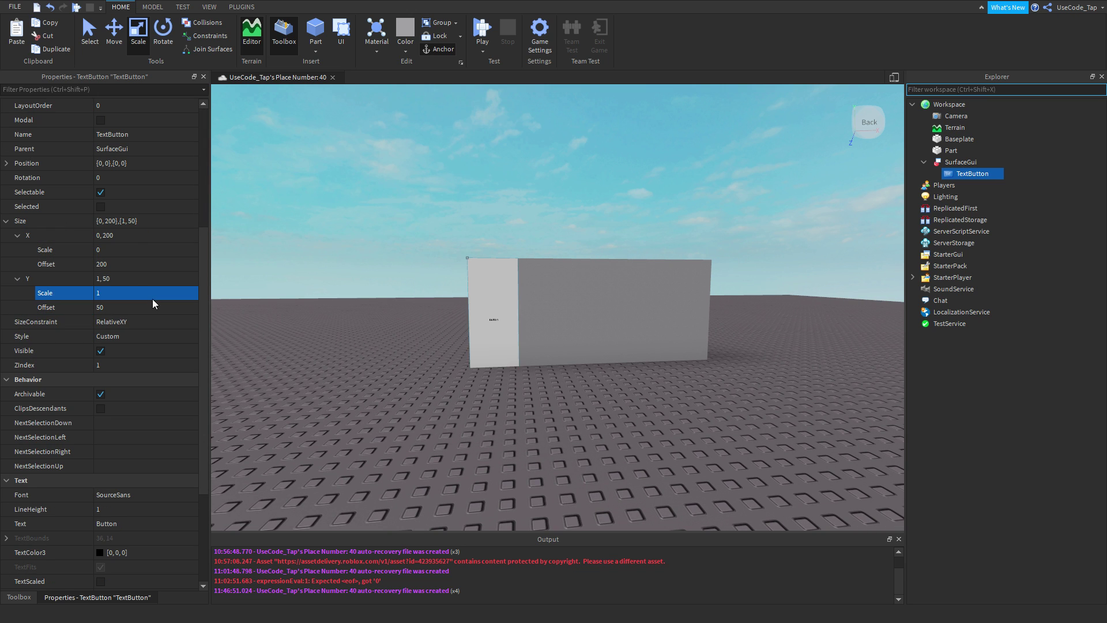
click(151, 306)
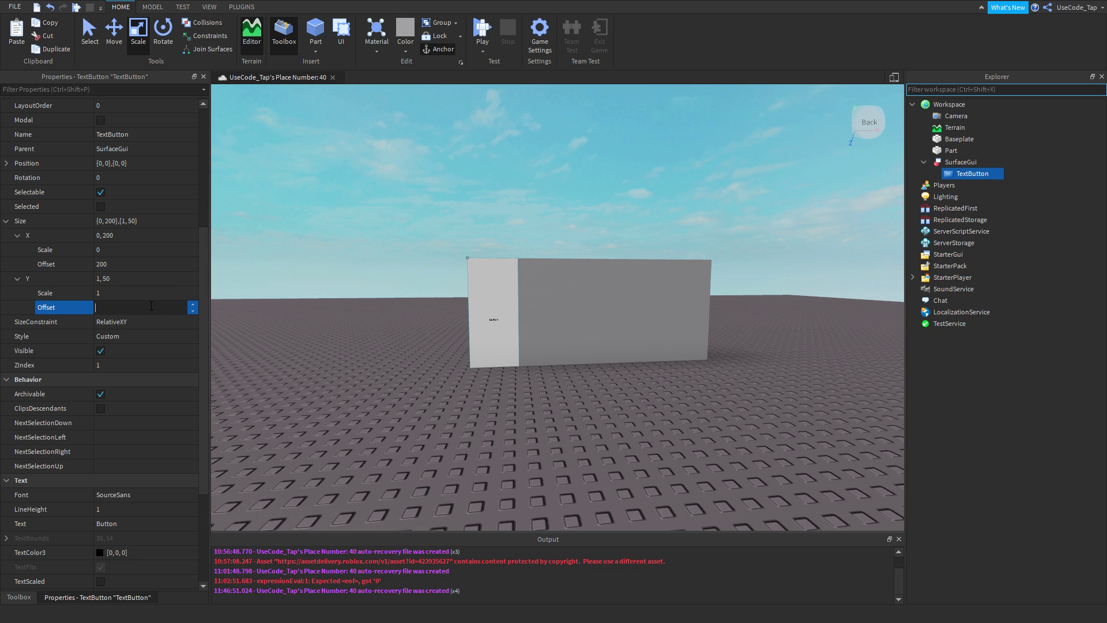
text(0)
Set the TextButton's horizontal size to offset 0 and scale 1
click(109, 264)
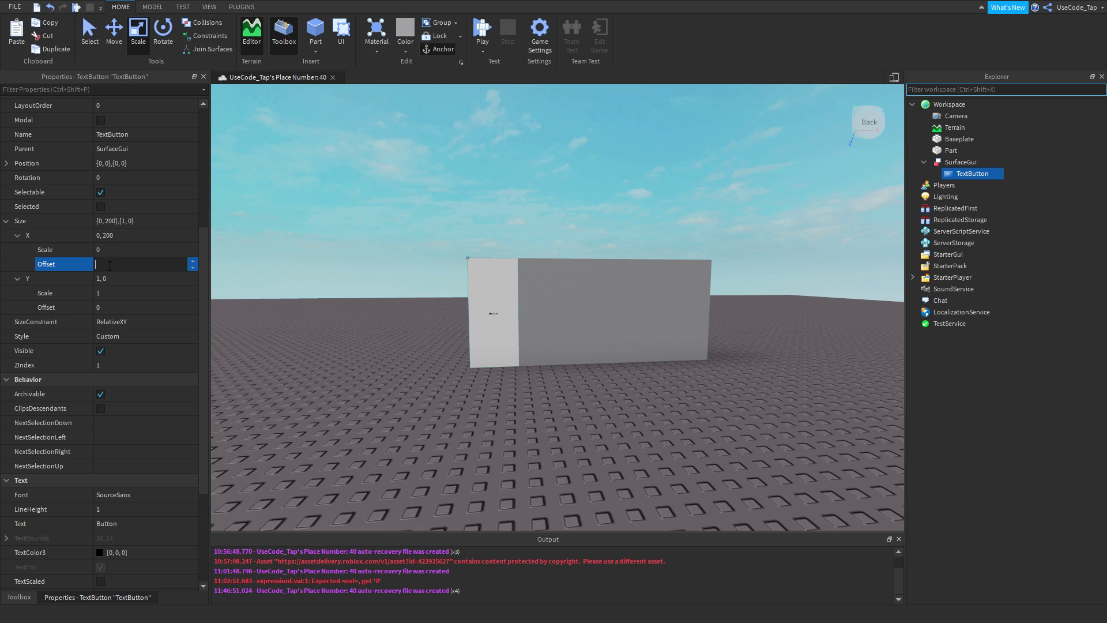
text(0)
click(107, 250)
text(1)
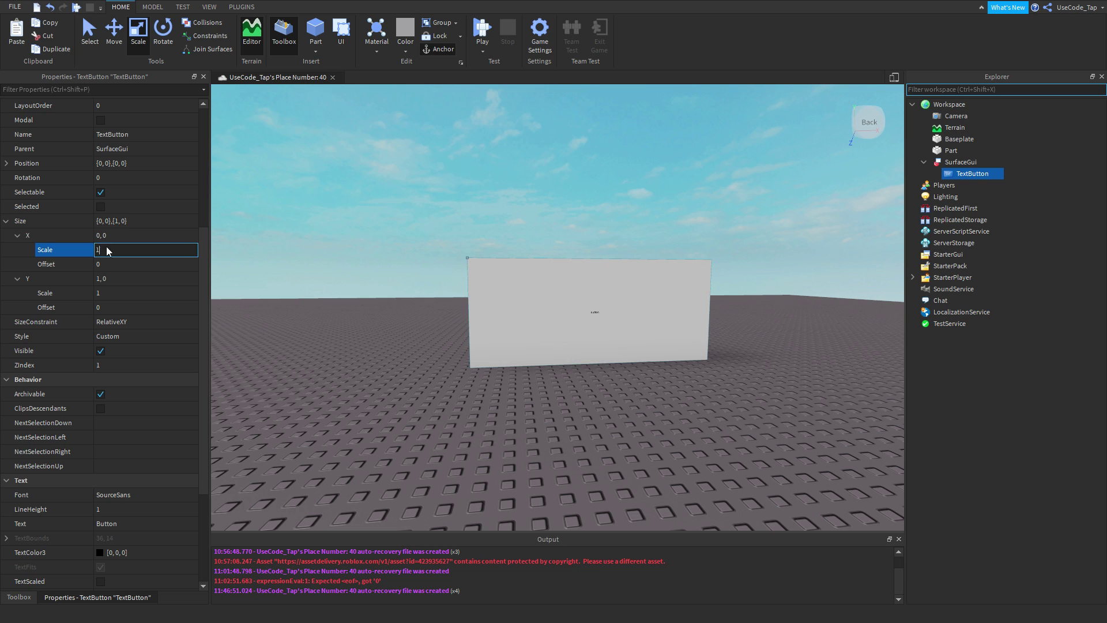
key(Return)
Set the TextButton's font to GothamBold and enable TextScaled
scroll(74, 391, down, 4)
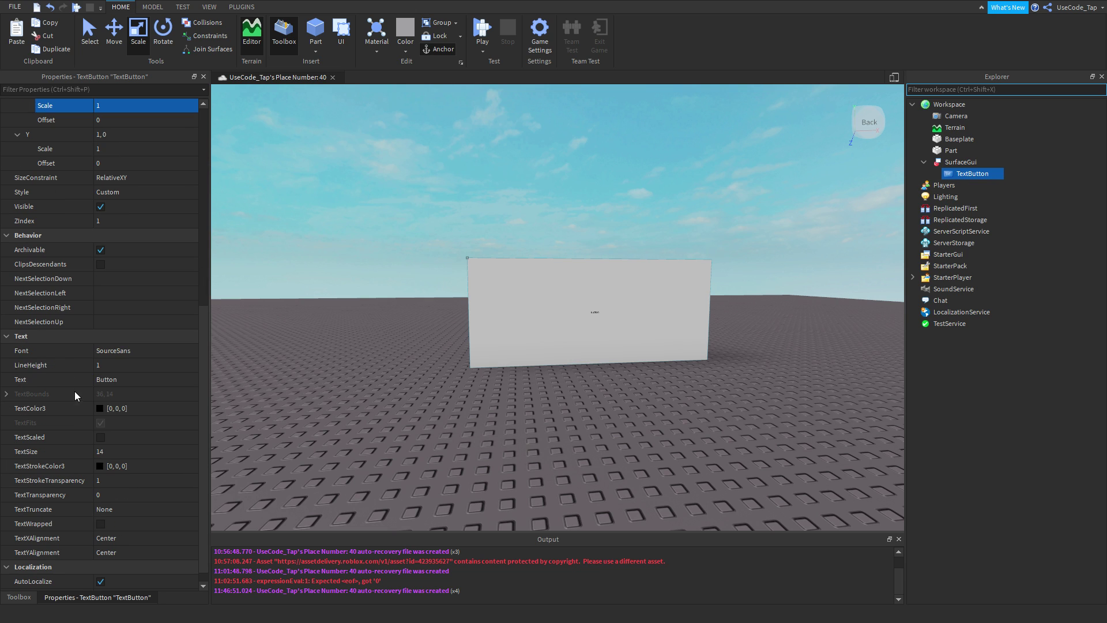
click(122, 353)
click(123, 352)
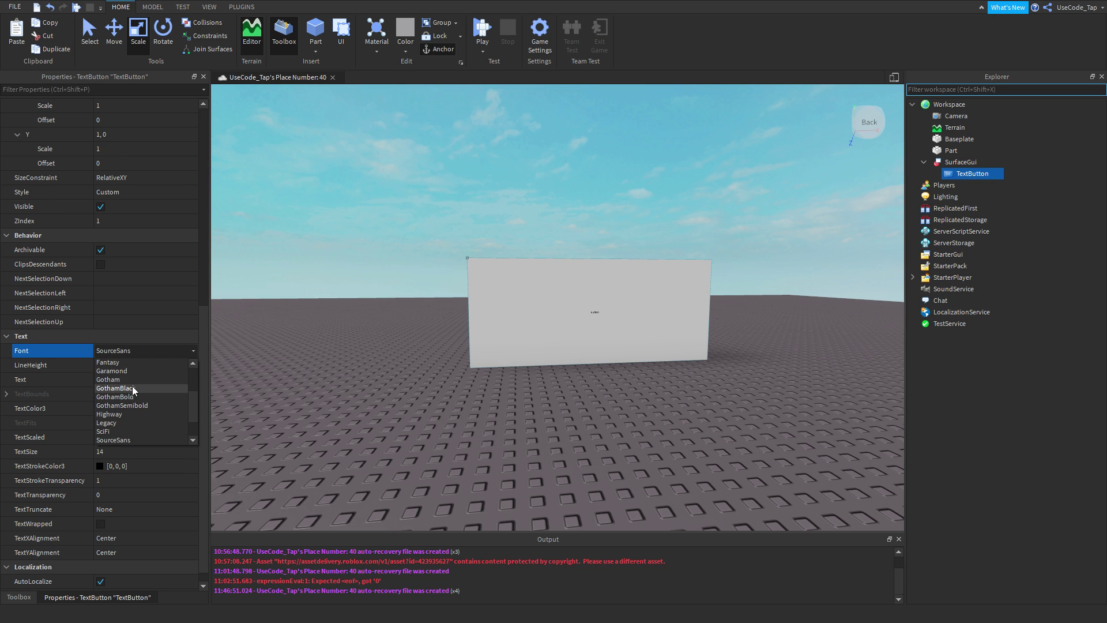
click(120, 397)
click(109, 368)
click(106, 384)
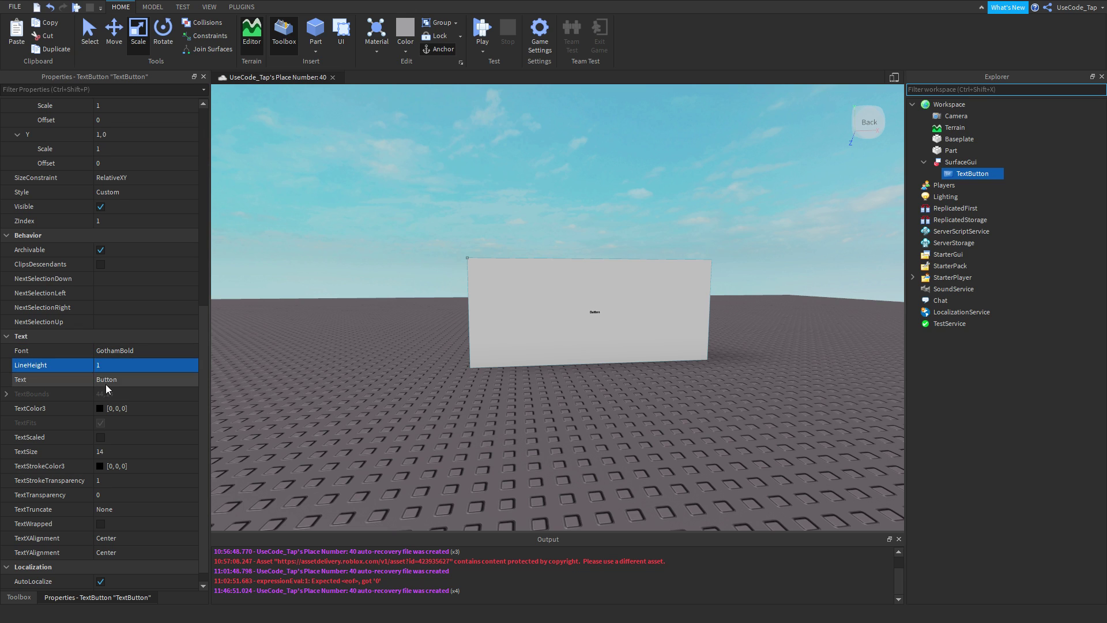
click(102, 438)
Change the TextButton's text to "THIS IS A SURFACE GUI"
click(143, 374)
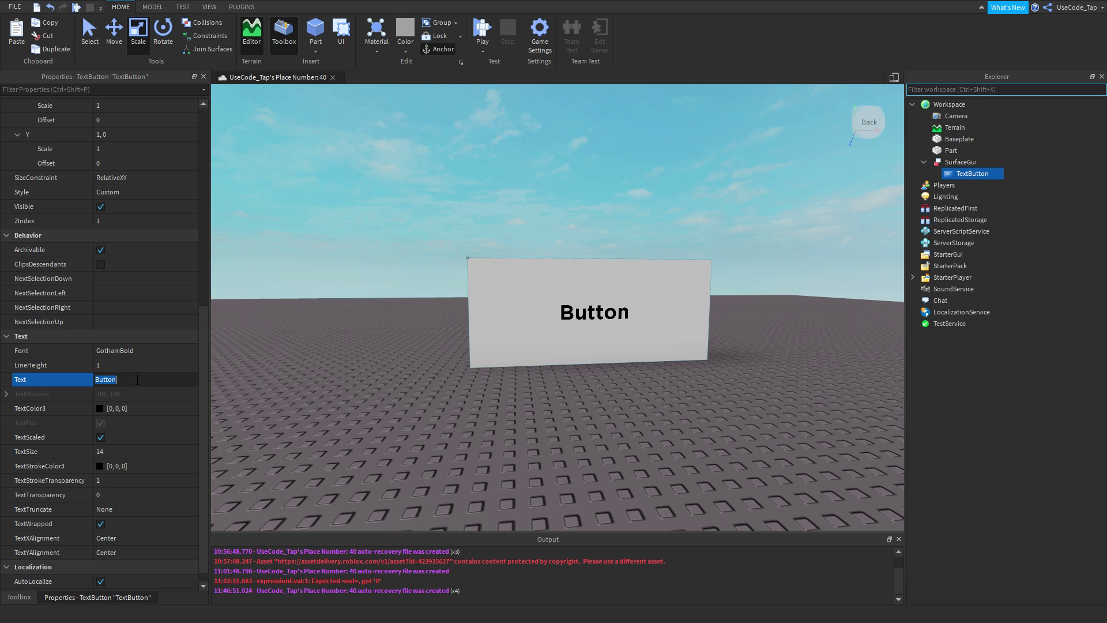
key(BackSpace)
text(THIS IS A SURFA)
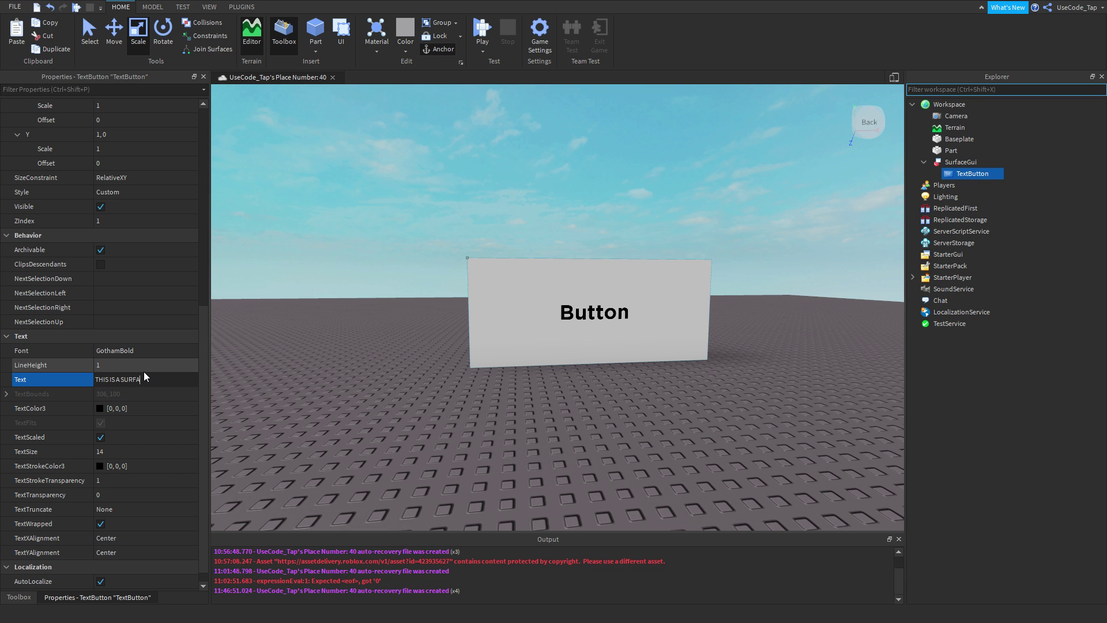
text(CE GUI)
key(Return)
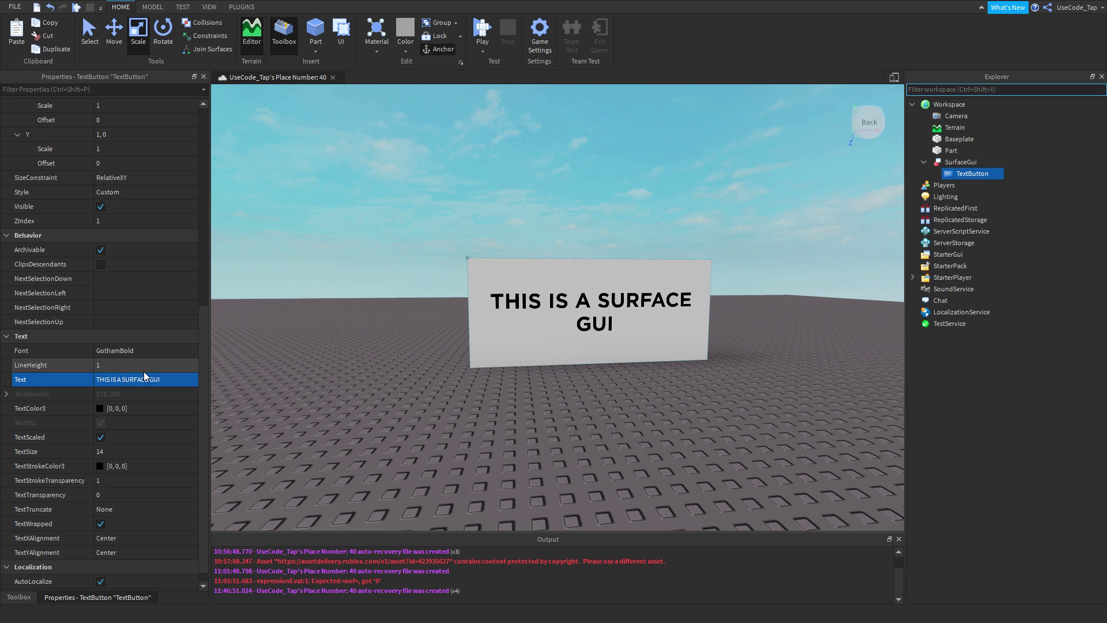
Examine the wall's text from several distances and compare the SurfaceGui with its TextButton in the hierarchy
right_drag(585, 428, 583, 440)
scroll(585, 429, up, 3)
key(w)
key(d)
click(946, 164)
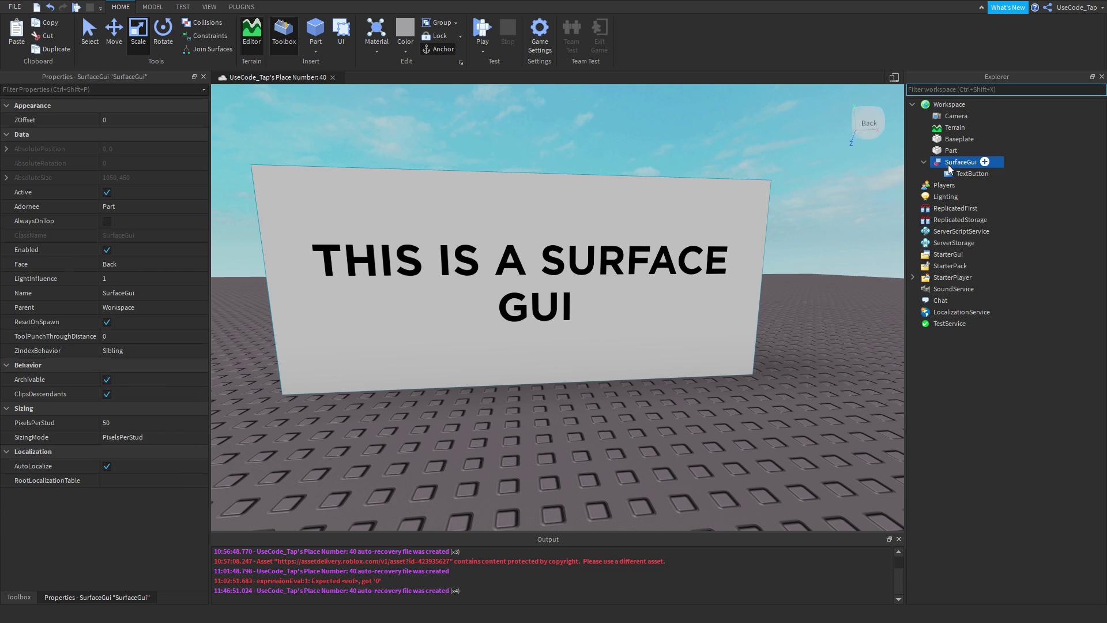
click(950, 173)
scroll(636, 205, down, 4)
right_drag(633, 208, 635, 204)
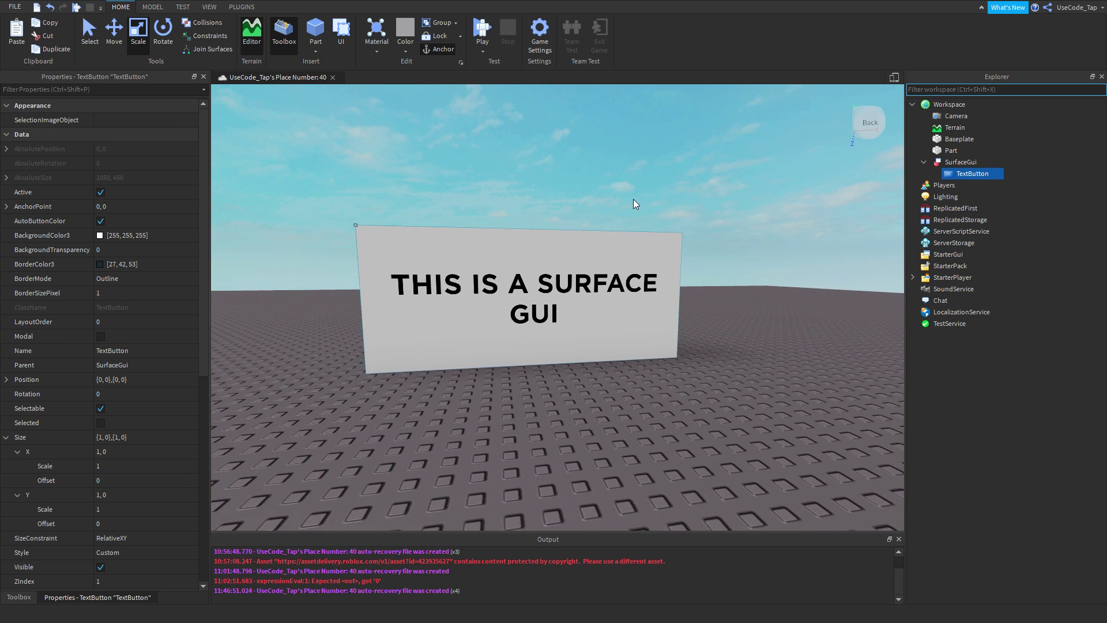
scroll(635, 203, down, 3)
scroll(700, 215, up, 5)
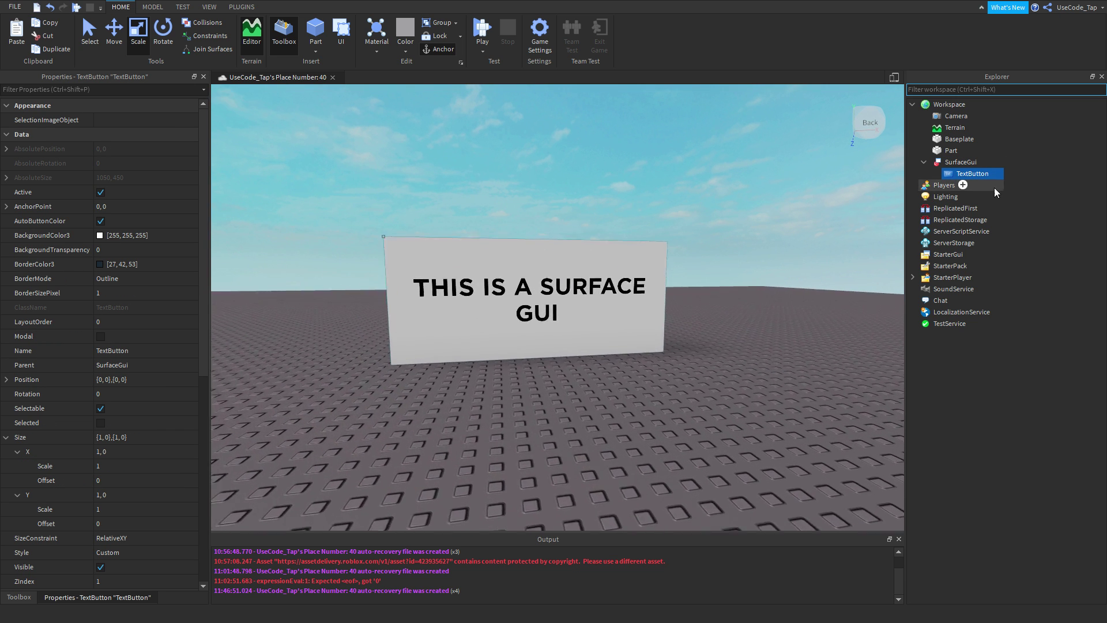
click(960, 162)
click(949, 174)
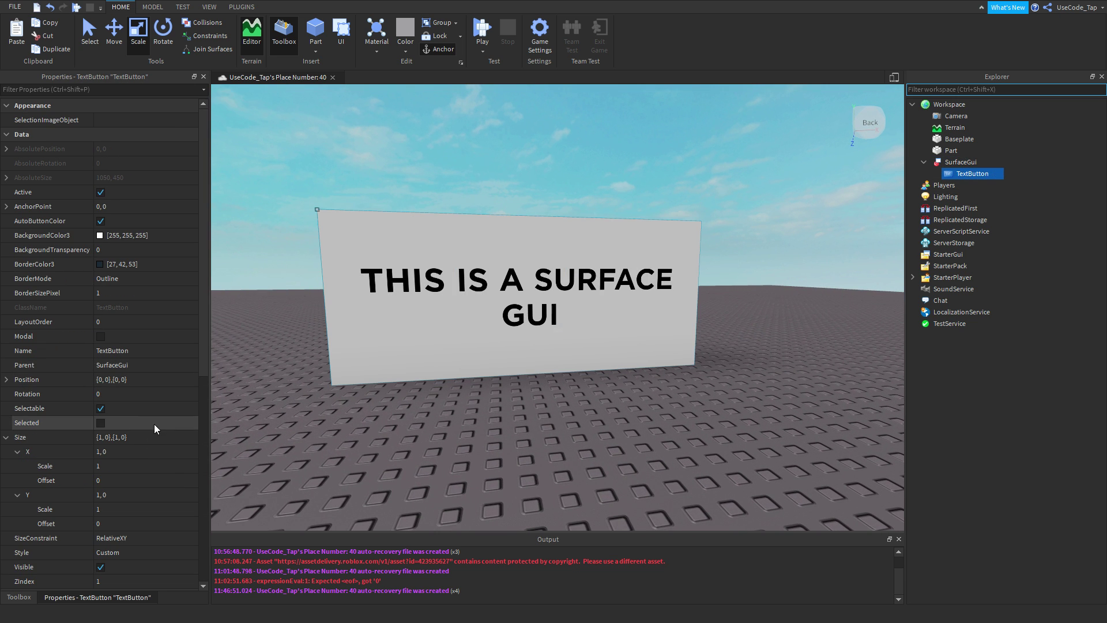
scroll(133, 408, down, 1)
right_drag(526, 327, 517, 321)
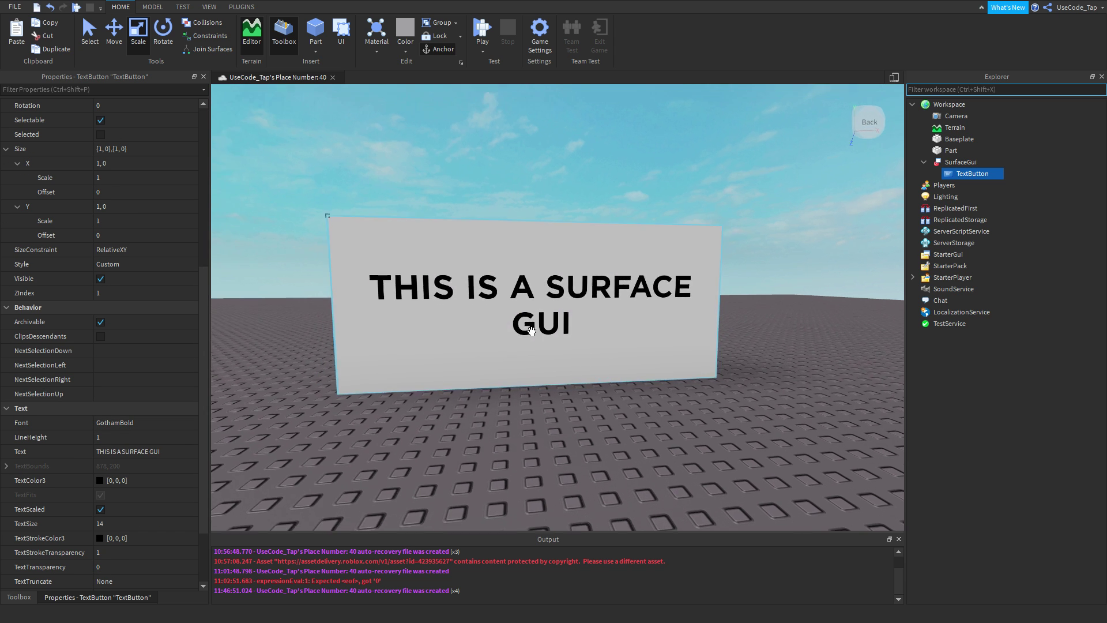
scroll(510, 321, up, 4)
scroll(531, 340, down, 5)
scroll(545, 342, down, 2)
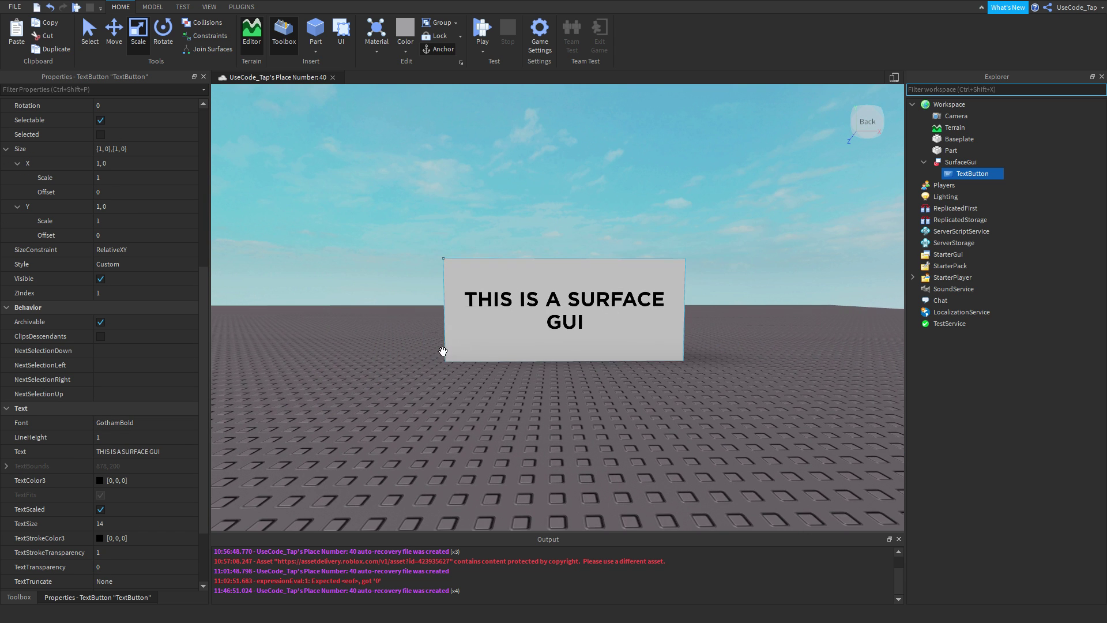
Shorten the TextButton's text to "SURFACE GUI"
scroll(444, 352, up, 1)
click(190, 453)
text(SURFA)
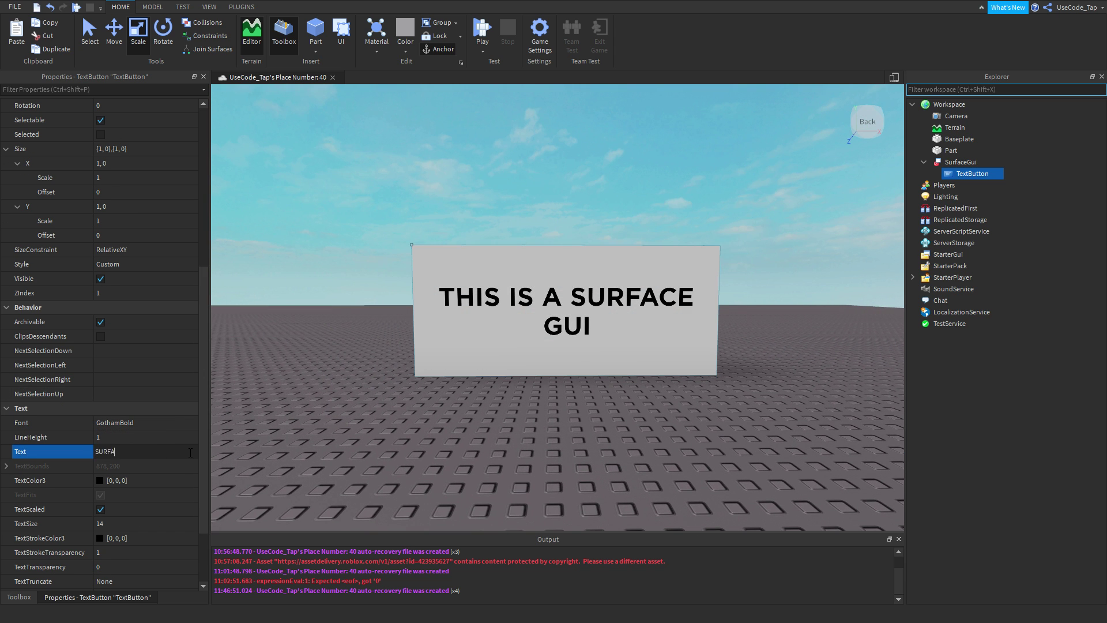
text(CE GUI)
key(Return)
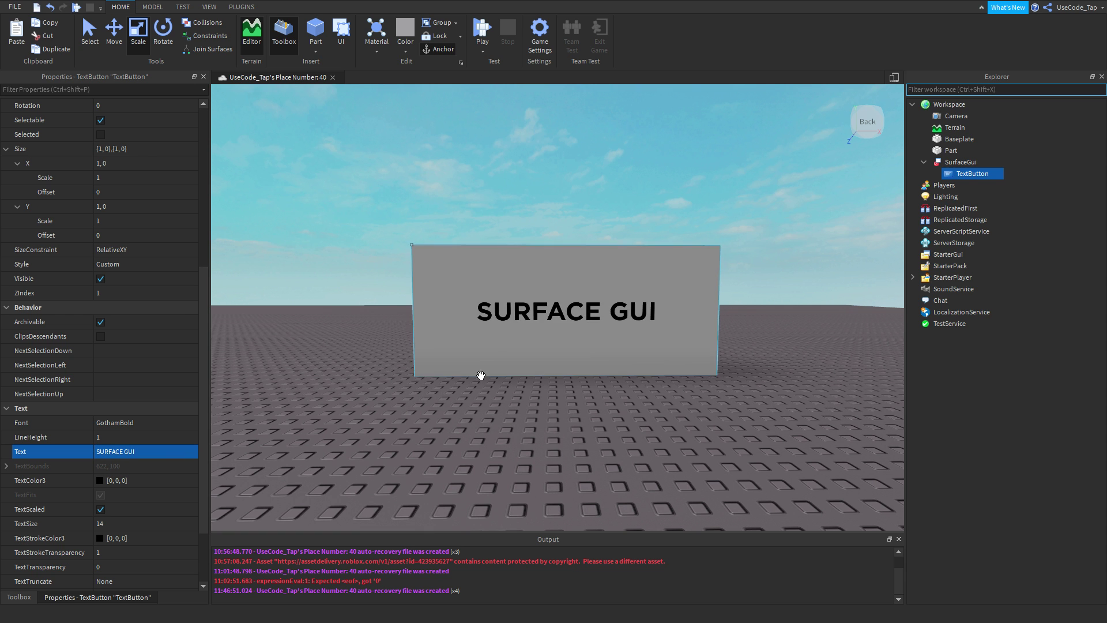
Inspect the shortened text on the wall up close and review the SurfaceGui's properties
scroll(539, 352, up, 6)
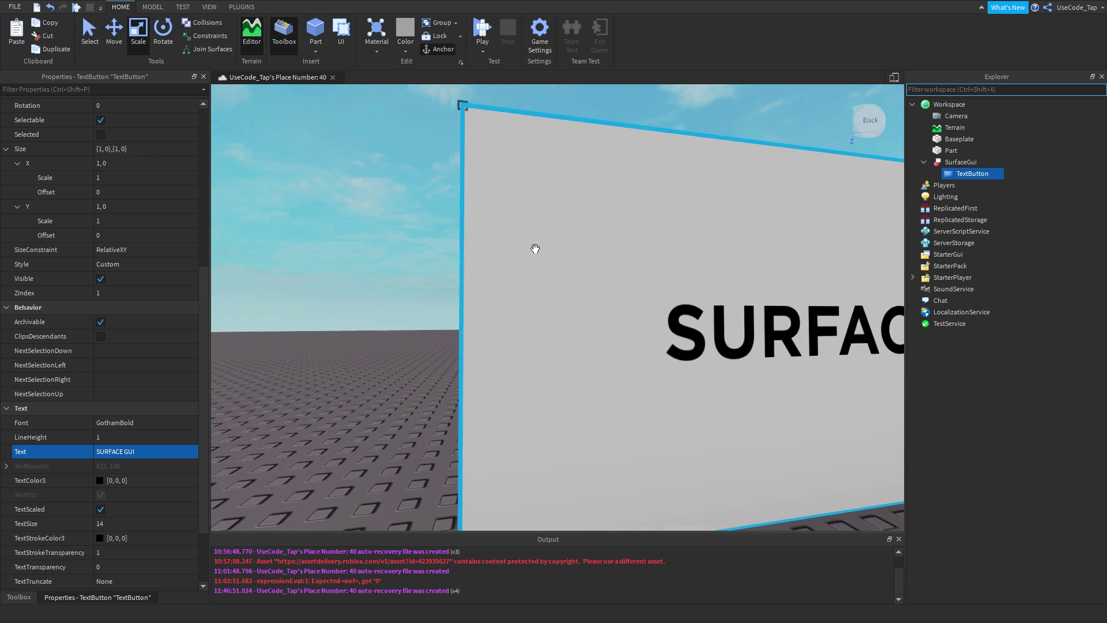
scroll(535, 249, down, 6)
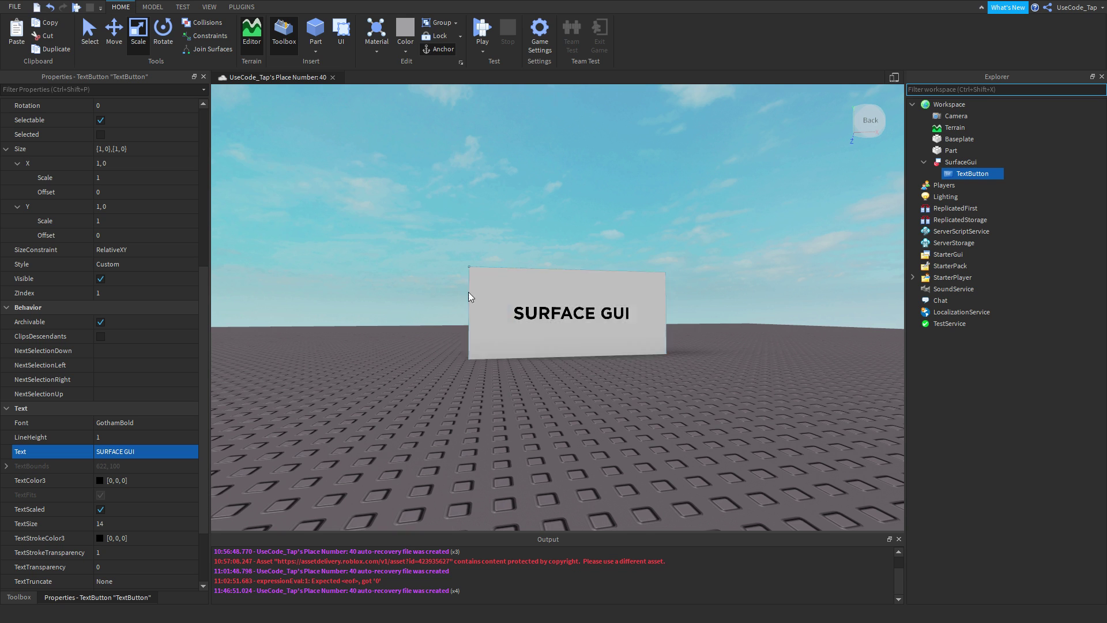
key(f)
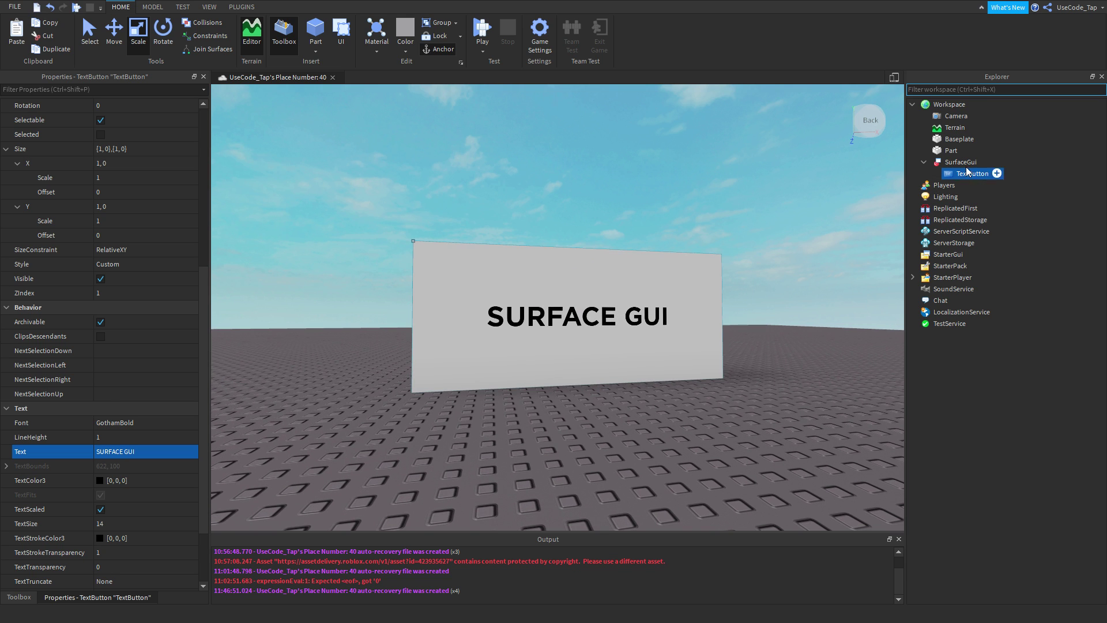
click(960, 162)
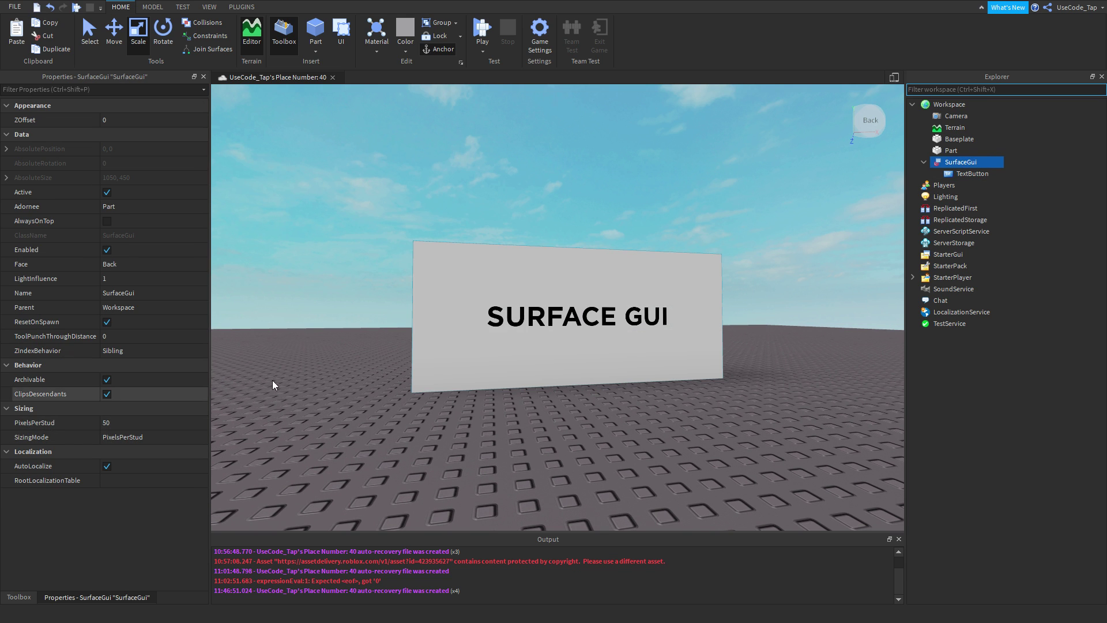
Resize the wall part down to 14 × 3 × 2 studs
click(609, 278)
right_drag(571, 209, 571, 210)
key(w)
key(s)
key(w)
drag(481, 255, 489, 254)
key(s)
drag(634, 202, 633, 248)
drag(512, 283, 567, 293)
click(561, 295)
drag(670, 250, 672, 272)
Duplicate the wall part and try making the copy taller, undoing the size change
key(ctrl+d)
click(106, 33)
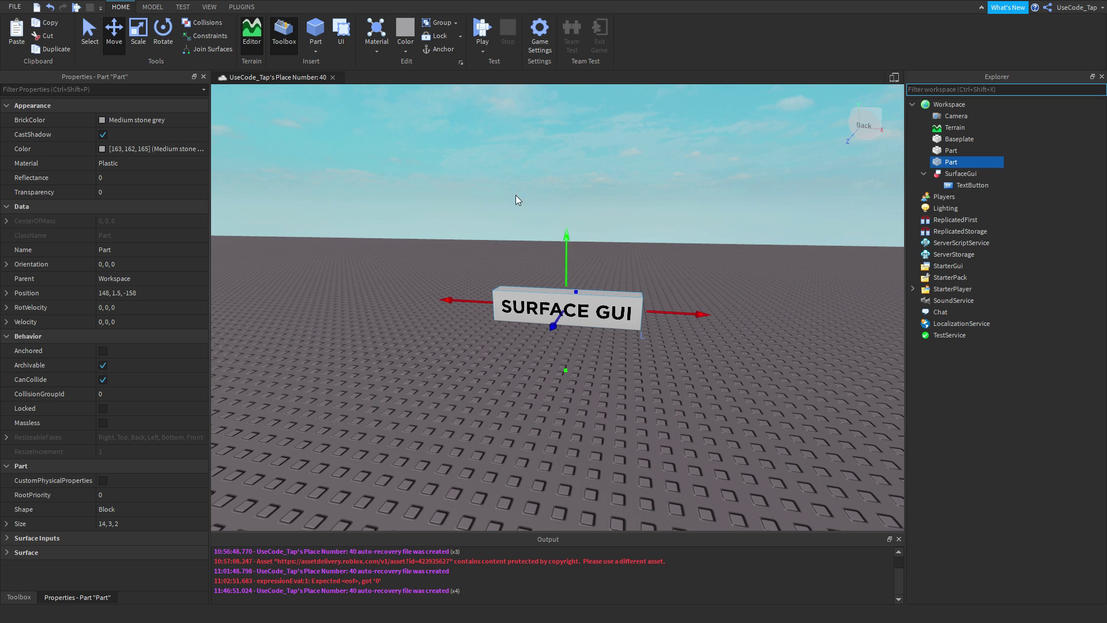
click(139, 33)
drag(567, 271, 585, 145)
key(ctrl+z)
Delete the duplicate wall part from Workspace
click(954, 186)
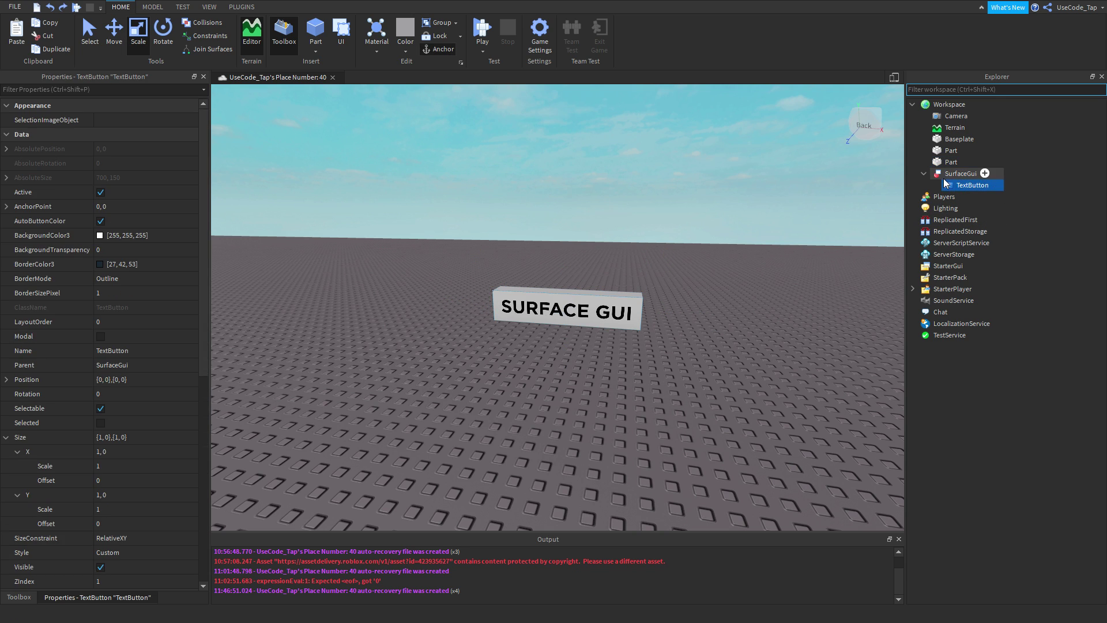
click(951, 162)
key(Delete)
Duplicate the SurfaceGui directly in Workspace and delete the copy again
click(951, 163)
key(ctrl+d)
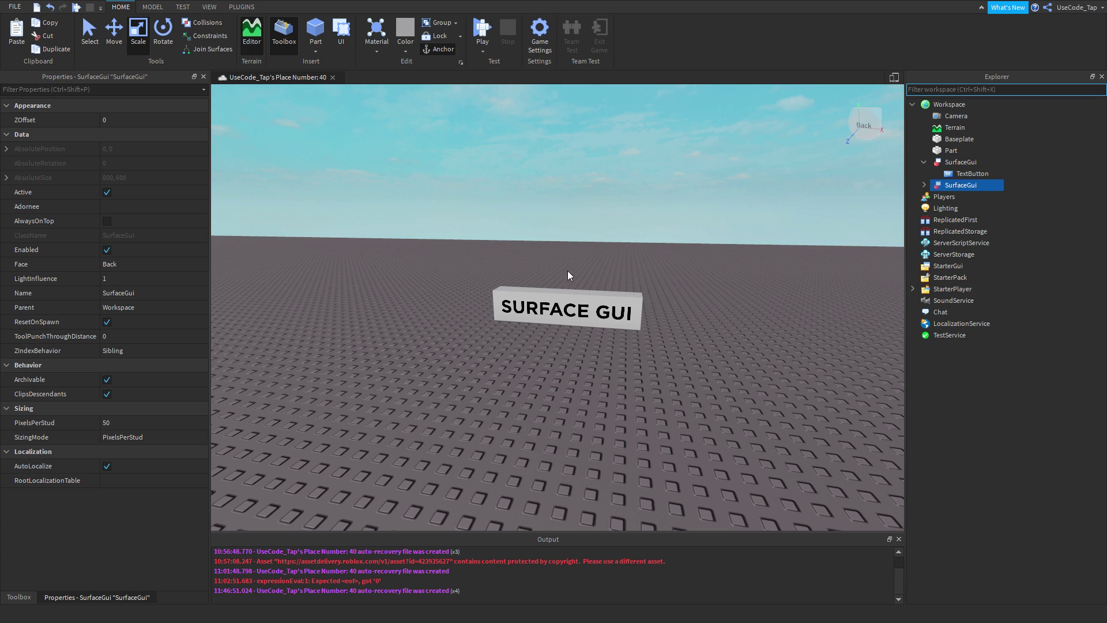
click(571, 297)
click(955, 185)
right_drag(688, 205, 701, 203)
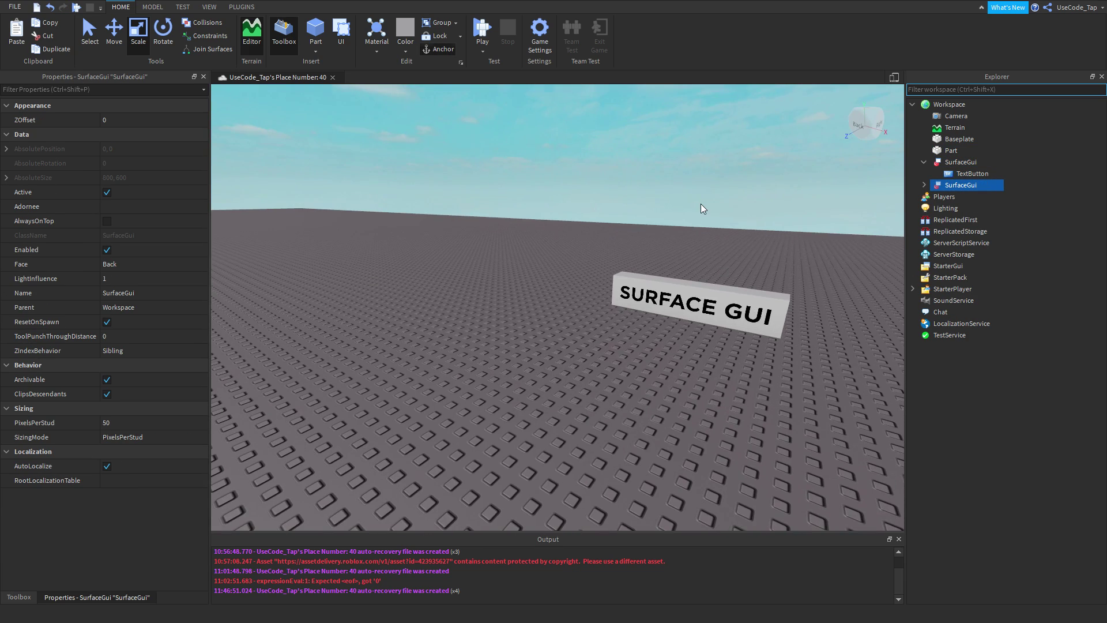
key(Delete)
Move the SurfaceGui from Workspace into the wall part
click(945, 152)
click(947, 163)
click(962, 171)
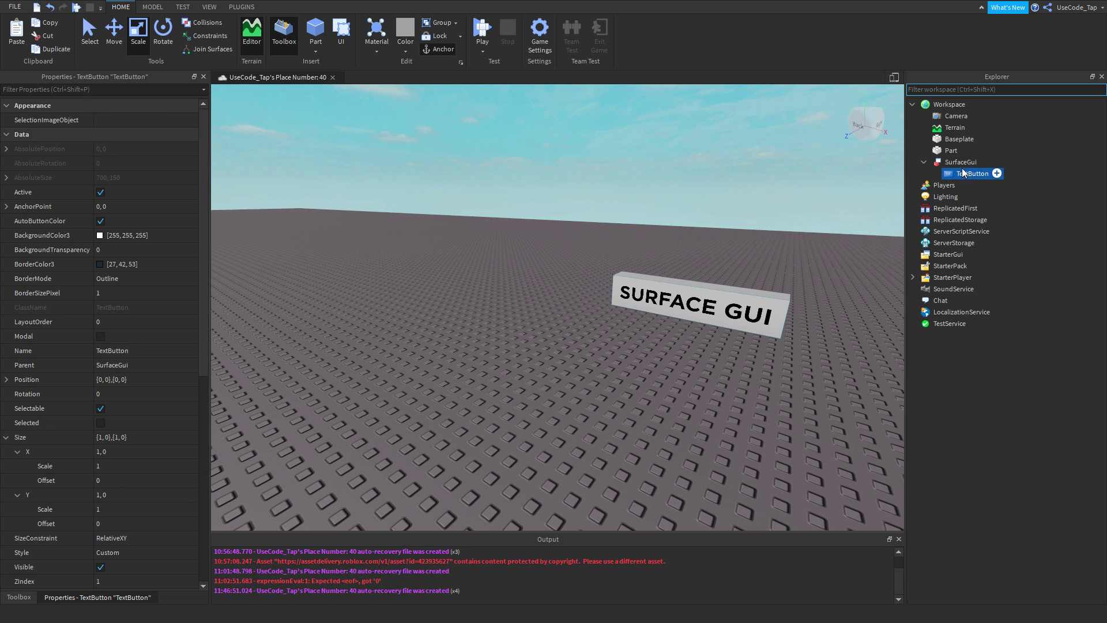
drag(946, 164, 950, 153)
right_drag(812, 174, 808, 174)
key(w)
click(809, 174)
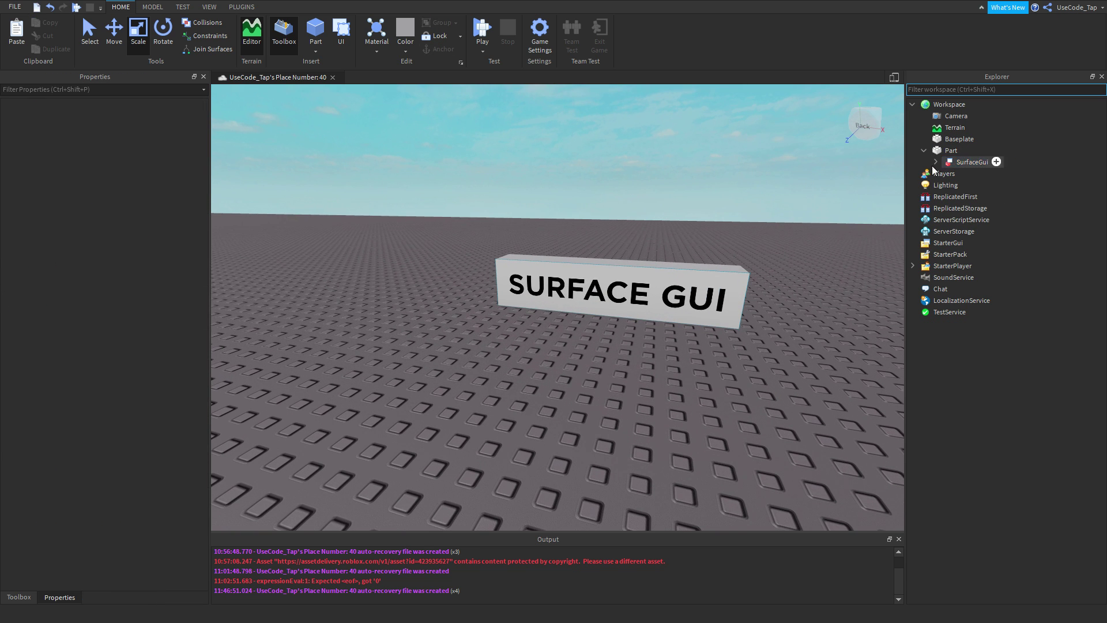
Duplicate the wall part together with the SurfaceGui inside it
click(947, 152)
key(ctrl+d)
click(946, 152)
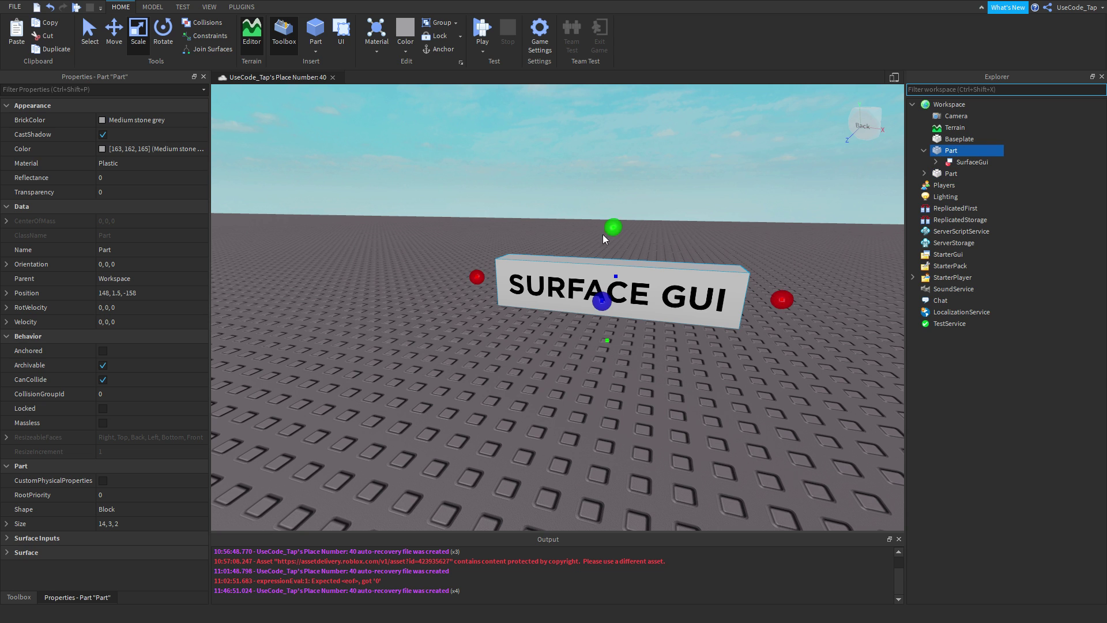
Enlarge one of the two overlapping wall parts to 49 × 10 × 2 studs
click(621, 173)
click(623, 271)
drag(613, 227, 606, 124)
drag(474, 235, 292, 232)
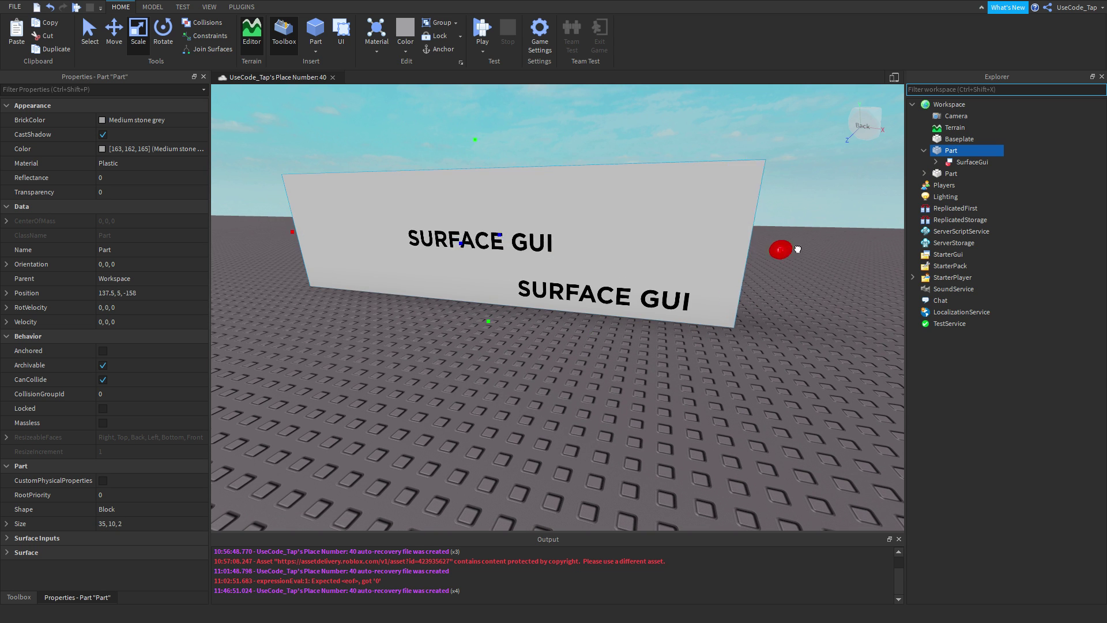
scroll(807, 250, down, 1)
drag(798, 249, 921, 248)
scroll(865, 242, down, 2)
click(560, 203)
click(556, 240)
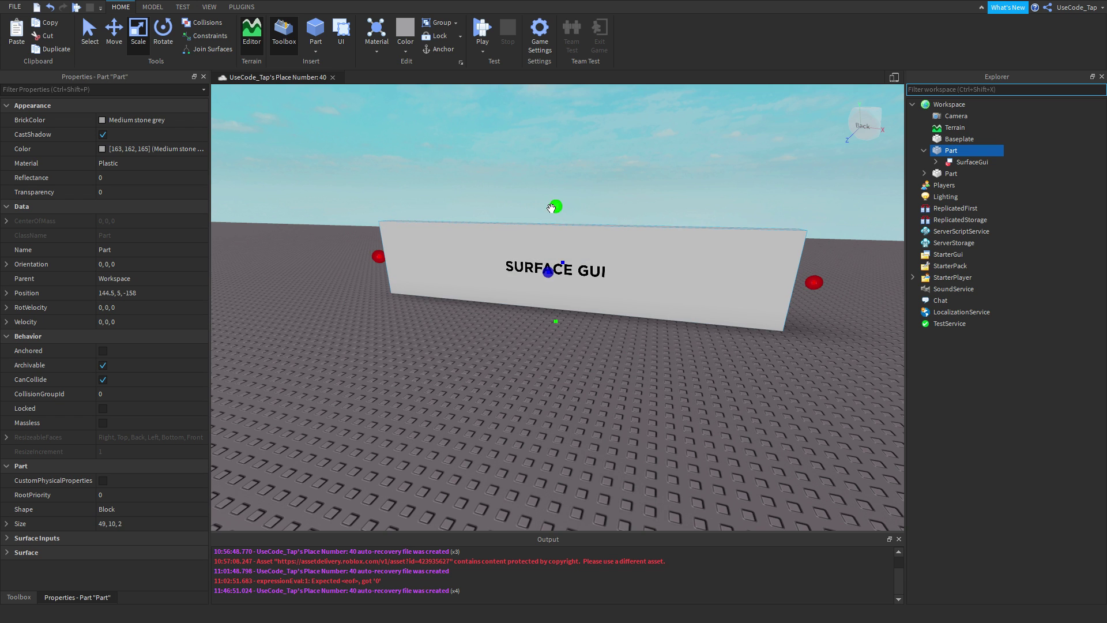
Raise the large wall part's size to 49 × 20 × 2 studs and move it clear of the smaller wall part
drag(551, 208, 555, 147)
drag(724, 263, 669, 265)
click(725, 377)
scroll(732, 339, up, 3)
right_drag(731, 339, 593, 319)
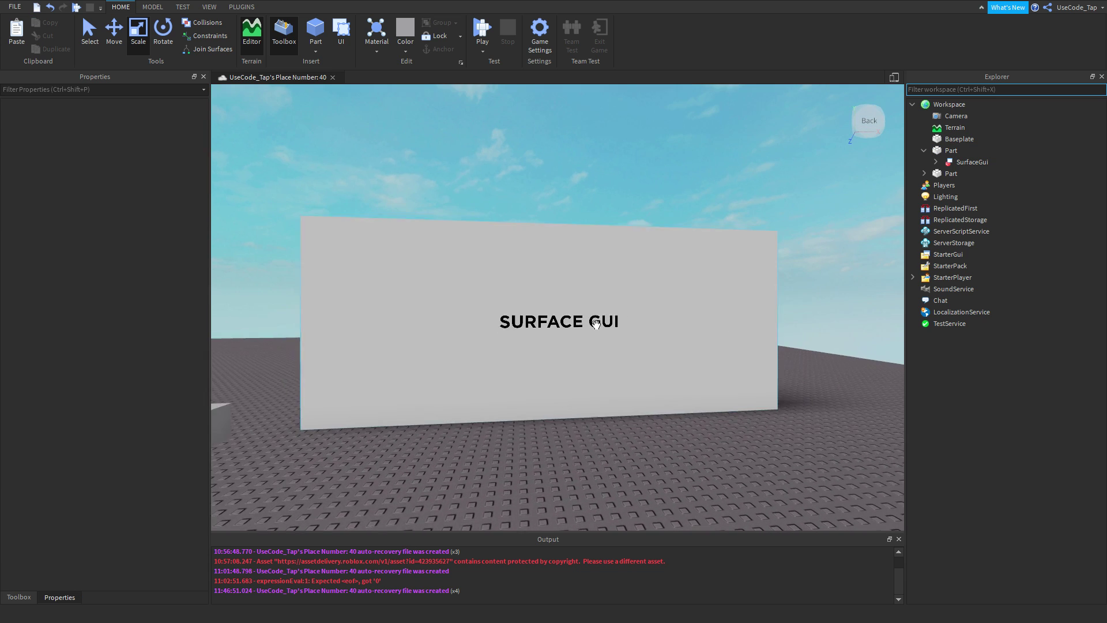
scroll(599, 392, down, 5)
right_drag(600, 392, 618, 353)
scroll(536, 314, up, 3)
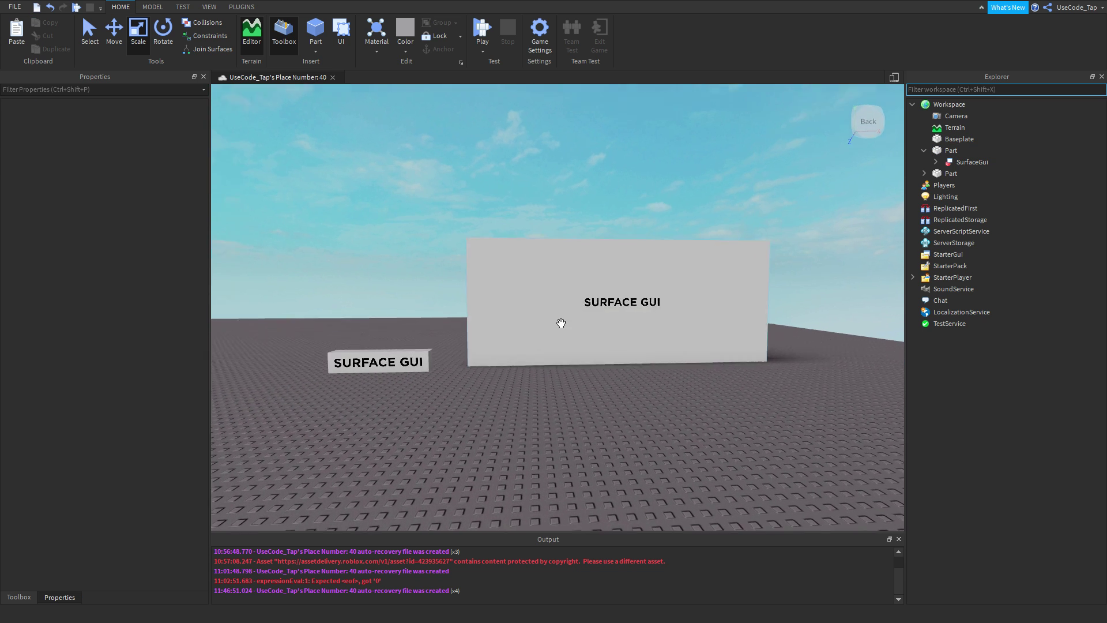
click(583, 317)
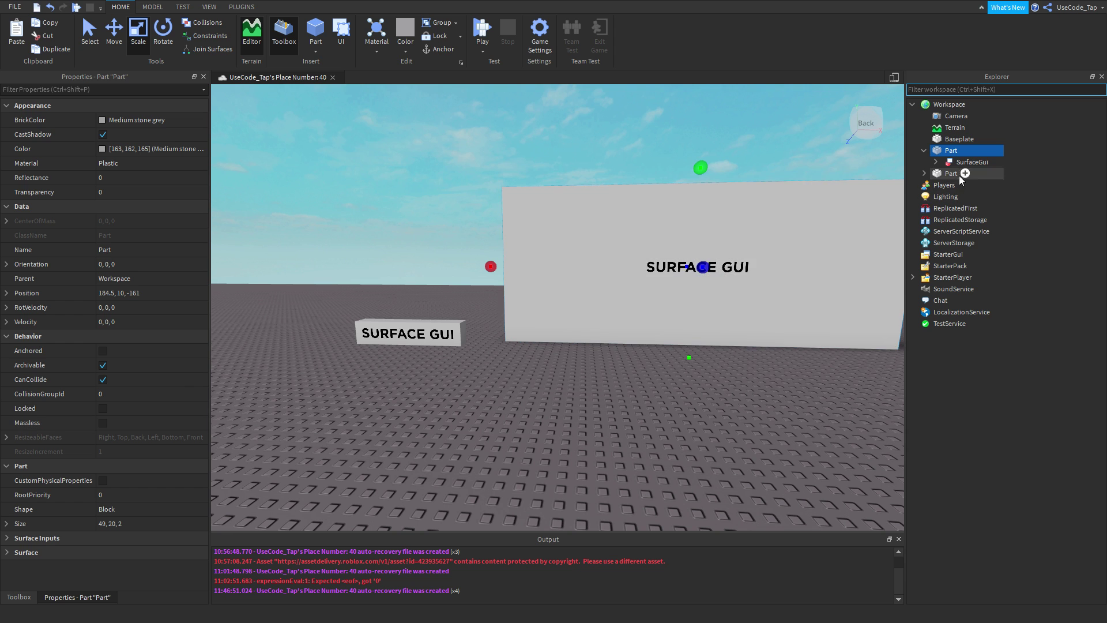
Set PixelsPerStud to 40 for the SurfaceGui inside the large wall part
click(973, 162)
right_drag(669, 210, 669, 210)
key(a)
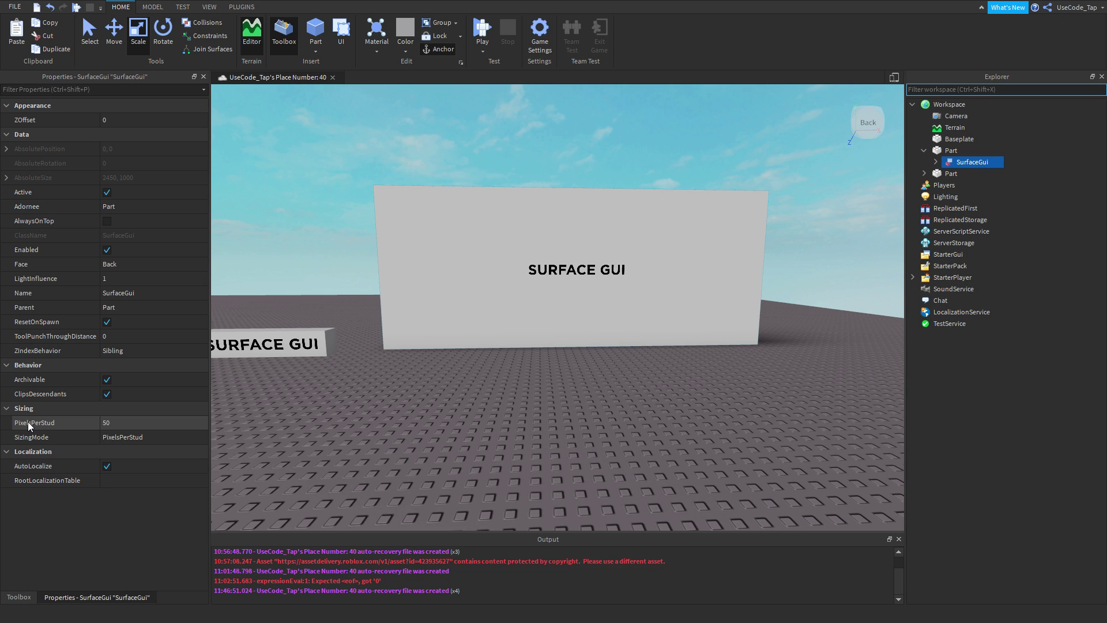
click(107, 423)
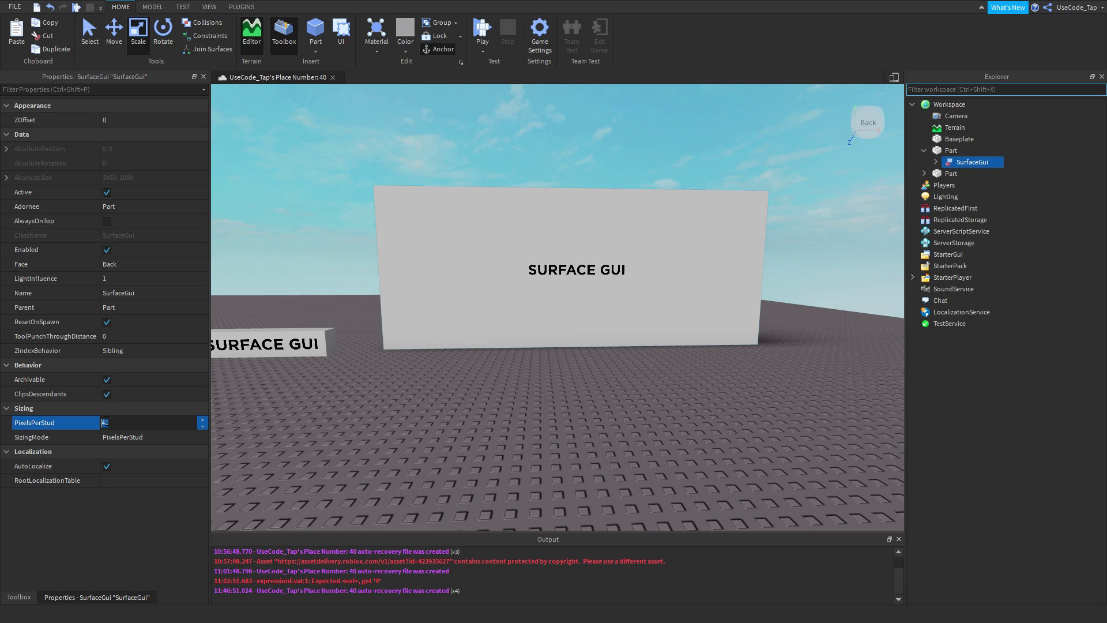
text(40)
key(Return)
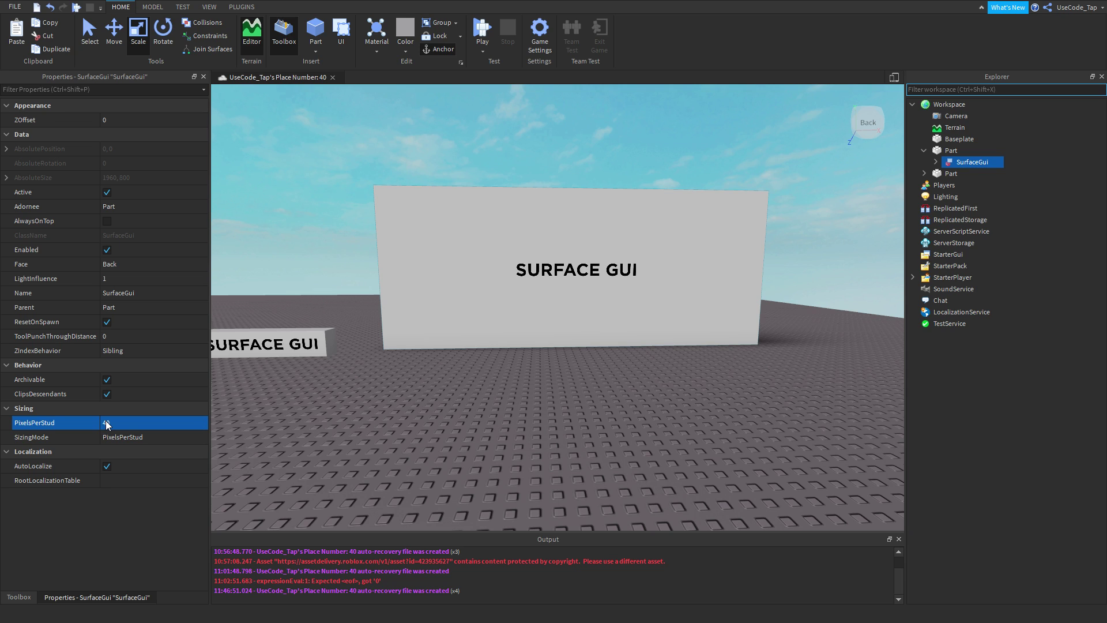
Lower the large wall's SurfaceGui PixelsPerStud to 25 and then to 1
click(106, 422)
text(25)
key(Return)
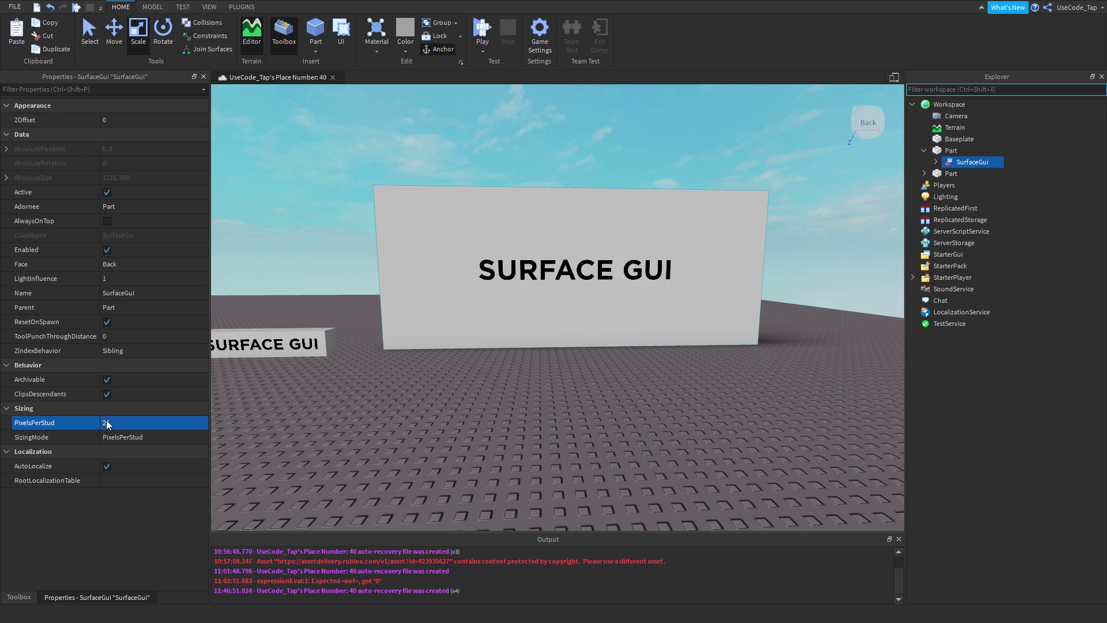
text(1)
key(Return)
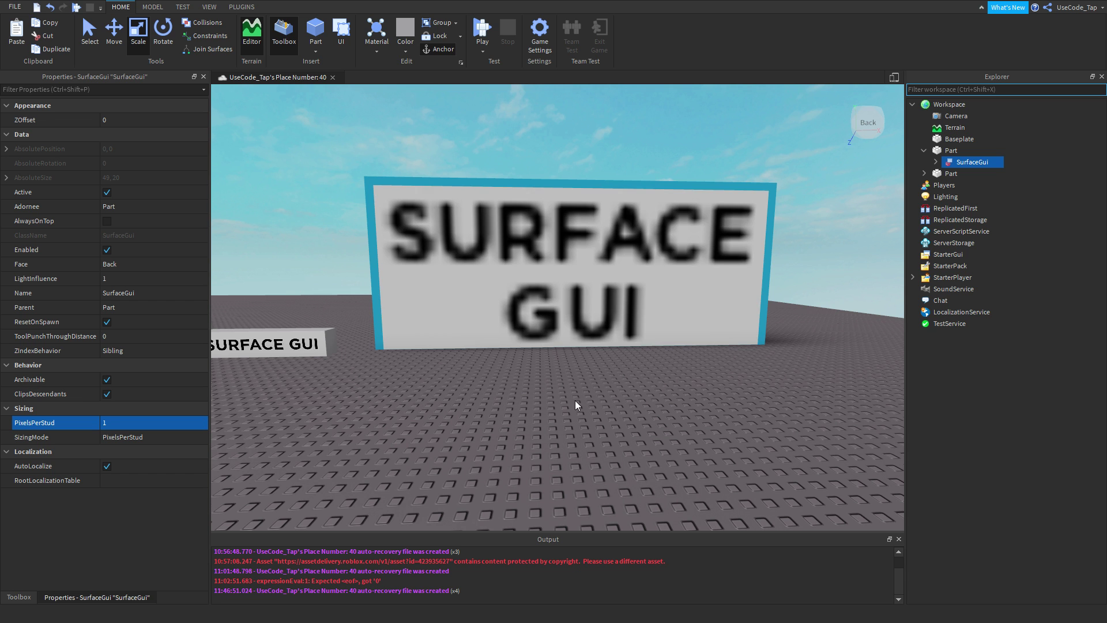
Examine the sharpness of the SurfaceGui lettering on the large wall from close up and from a distance
scroll(573, 398, up, 6)
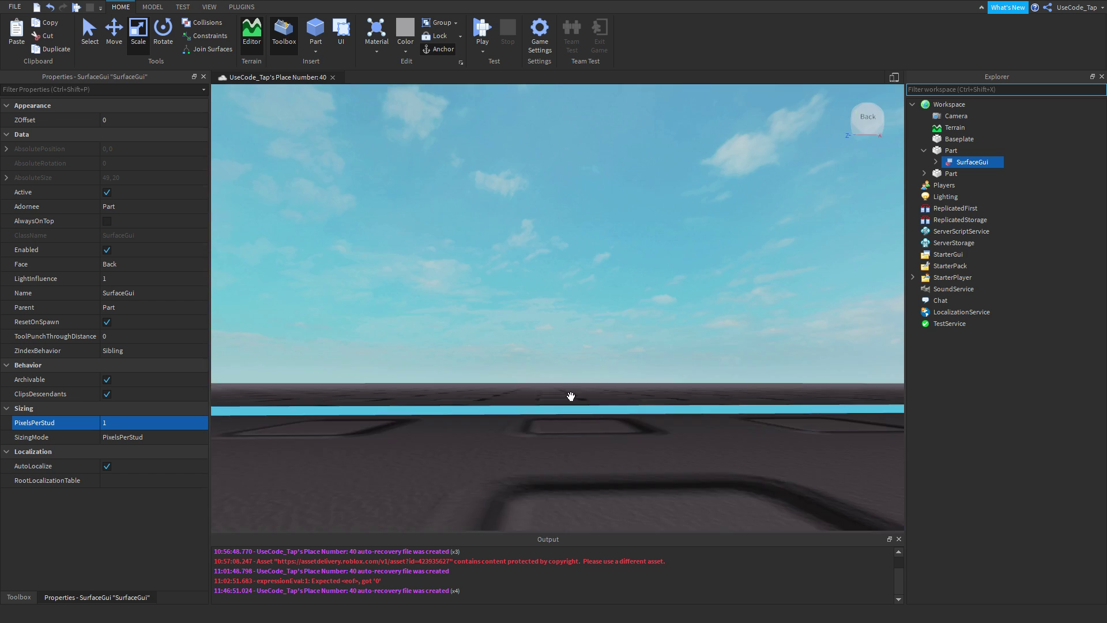
scroll(572, 392, down, 8)
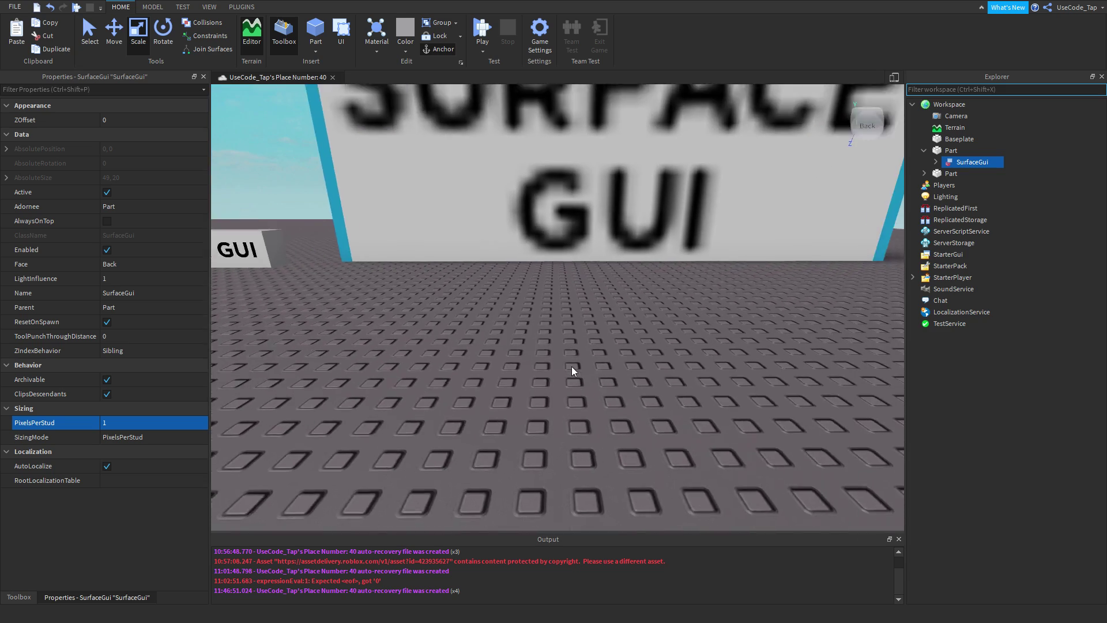
right_drag(431, 404, 430, 395)
scroll(431, 404, up, 6)
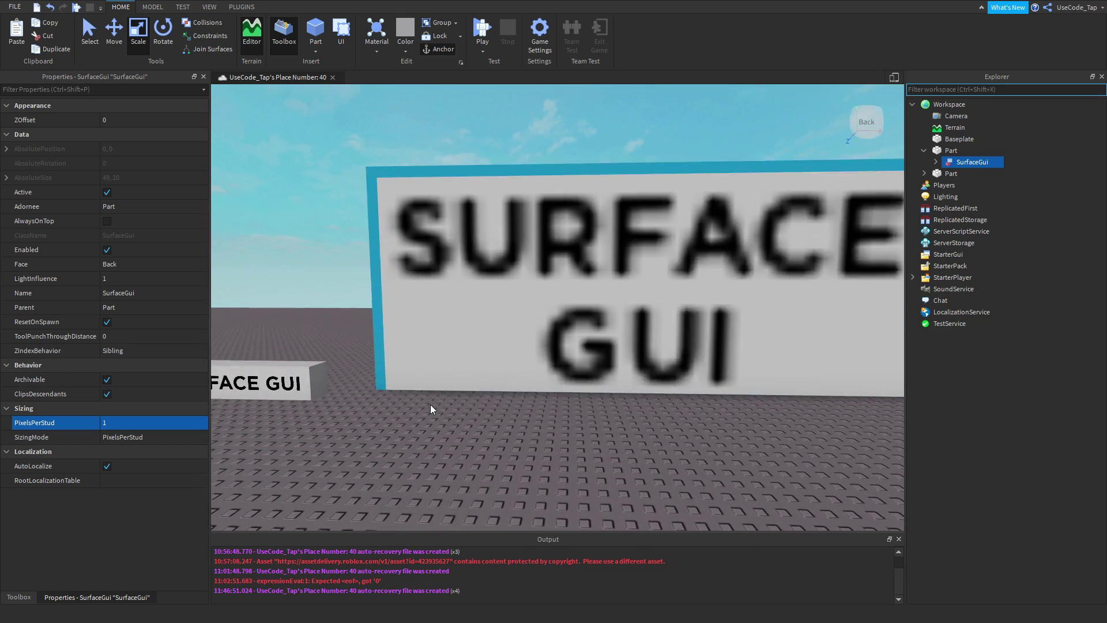
scroll(430, 404, down, 5)
scroll(492, 361, down, 3)
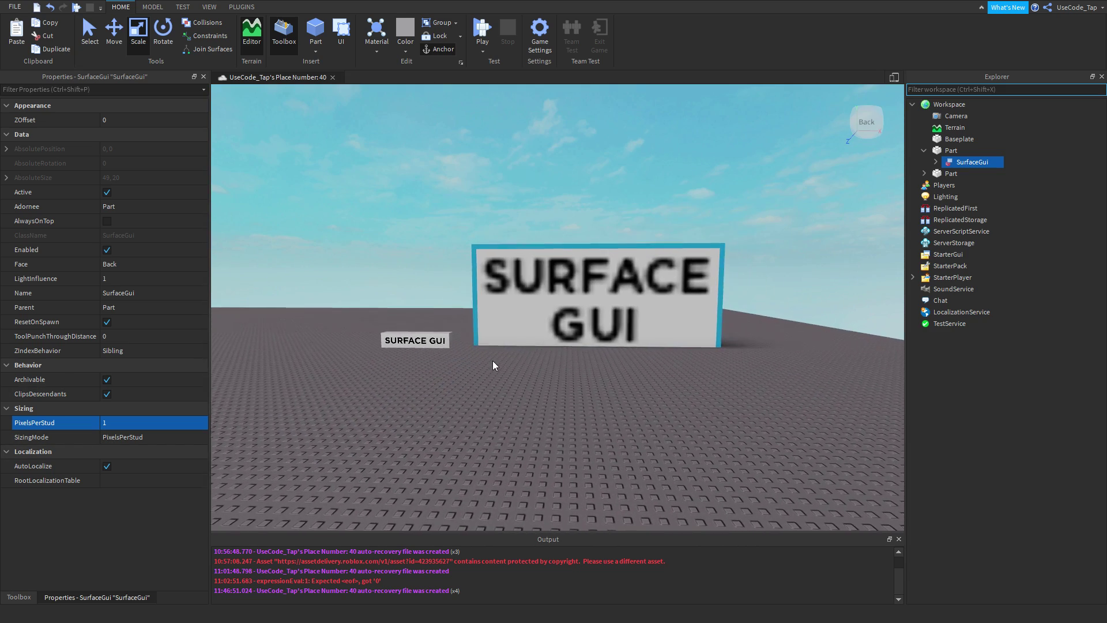
scroll(493, 361, up, 7)
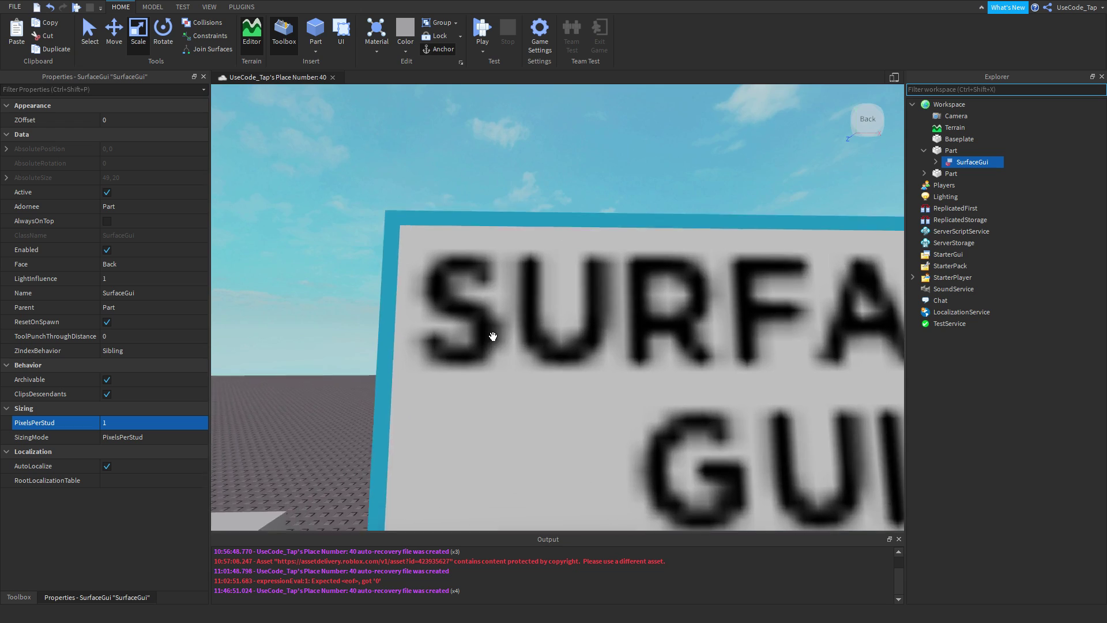
scroll(493, 336, up, 3)
scroll(539, 359, down, 5)
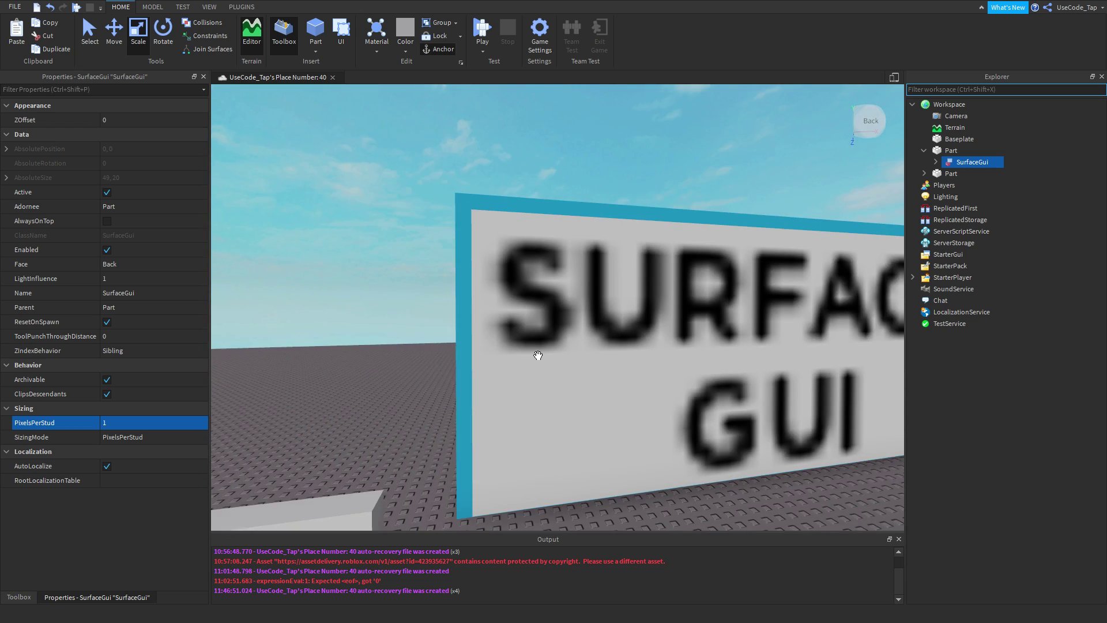
scroll(527, 309, up, 7)
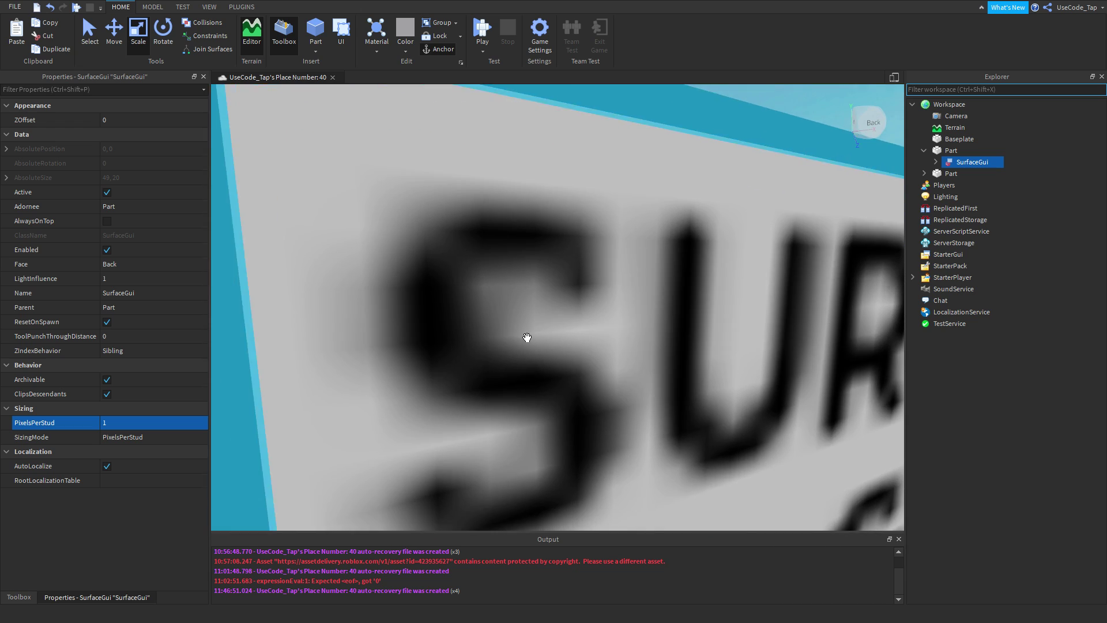
scroll(548, 346, down, 5)
scroll(563, 348, up, 7)
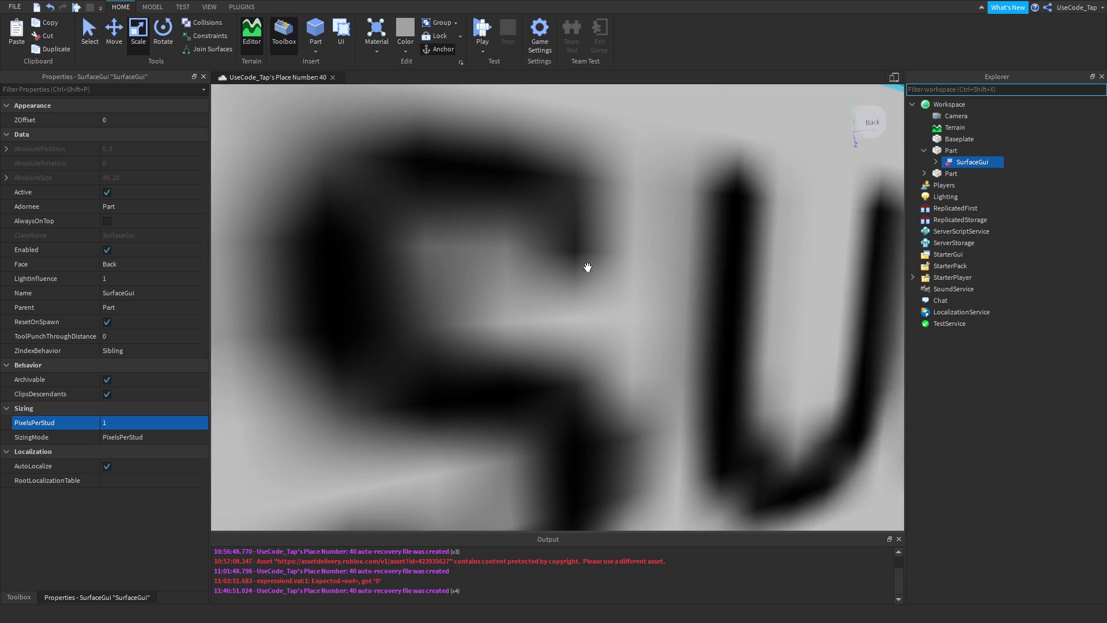
scroll(591, 362, down, 5)
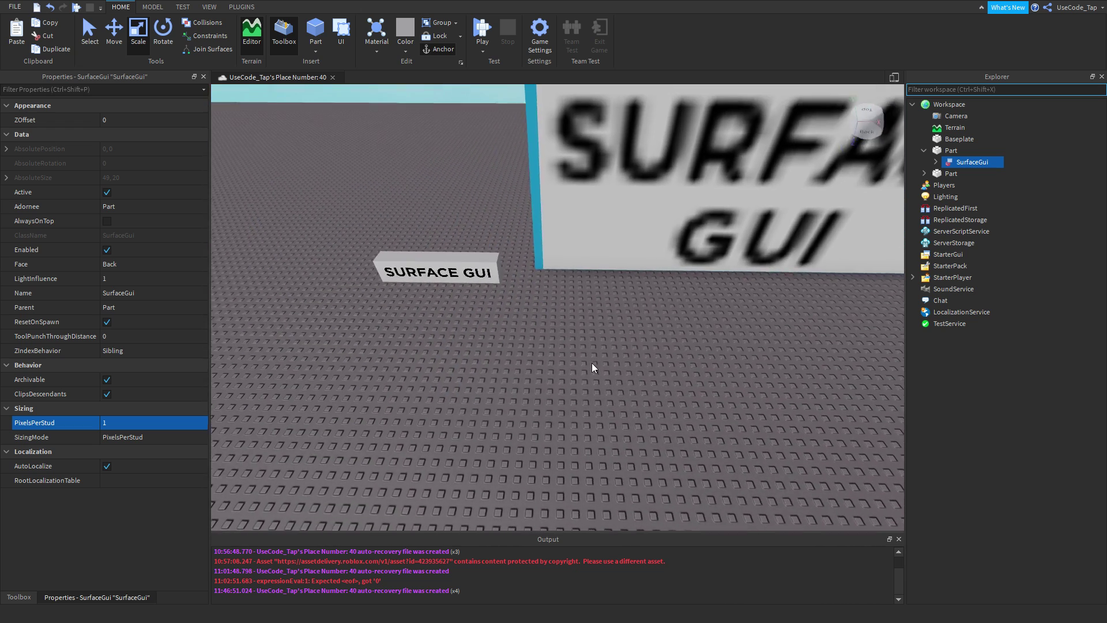
scroll(590, 363, up, 6)
scroll(586, 285, up, 2)
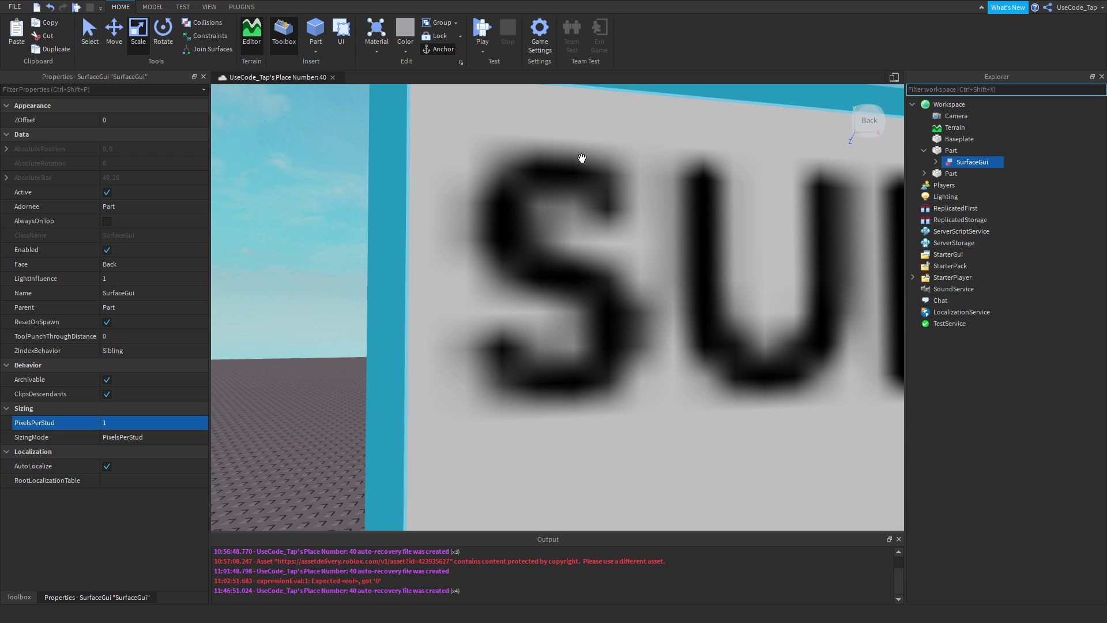
scroll(600, 173, up, 4)
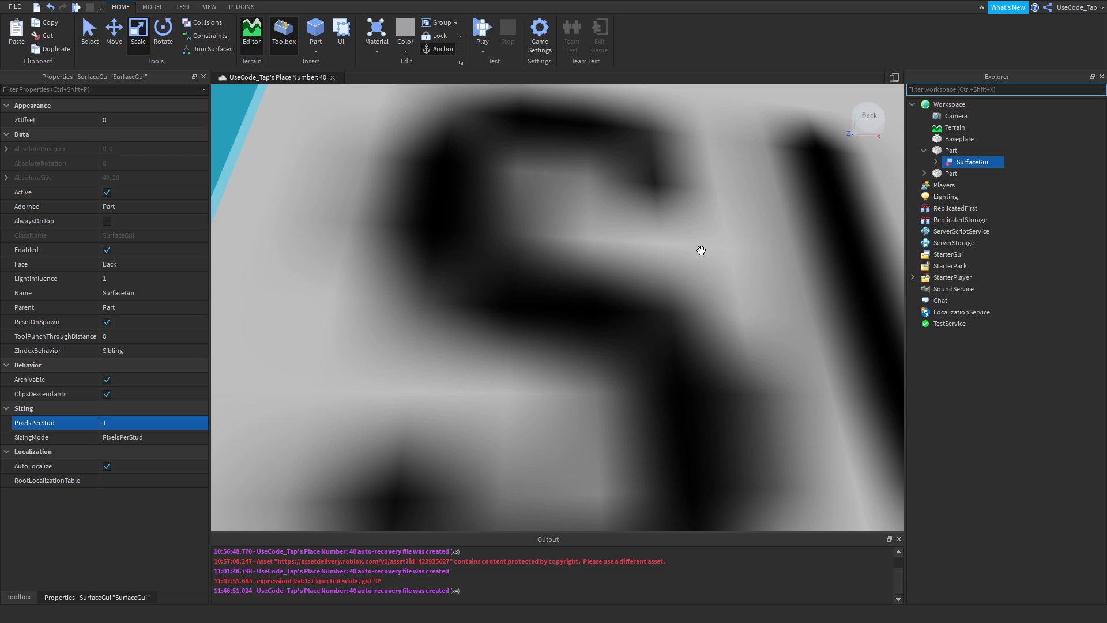
scroll(625, 229, down, 3)
scroll(624, 229, down, 4)
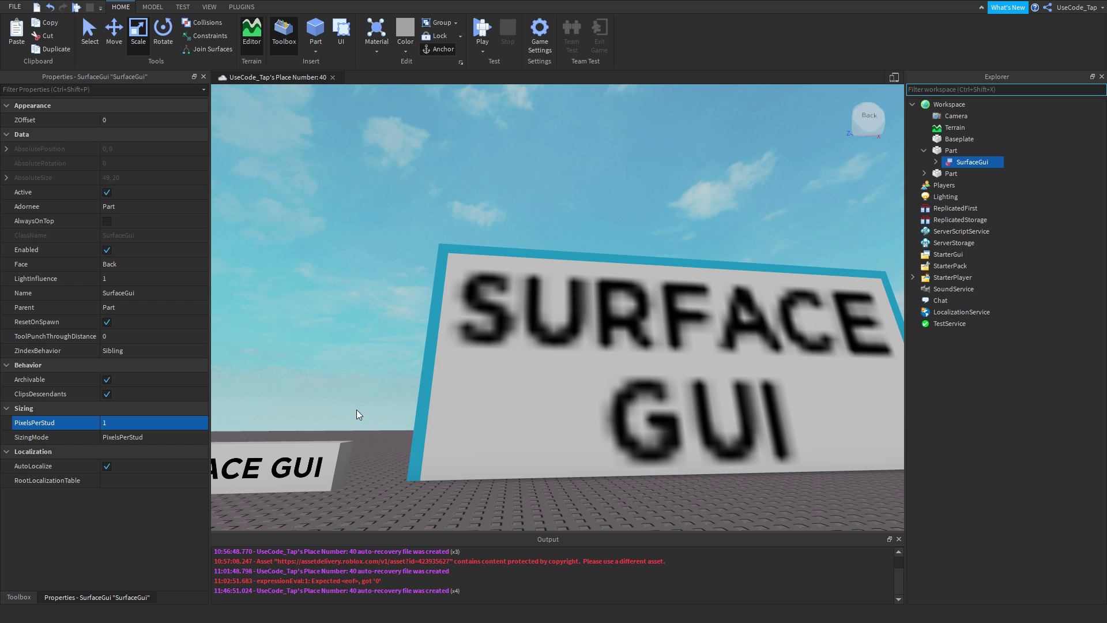
right_drag(659, 391, 658, 391)
scroll(659, 391, down, 8)
scroll(659, 391, up, 6)
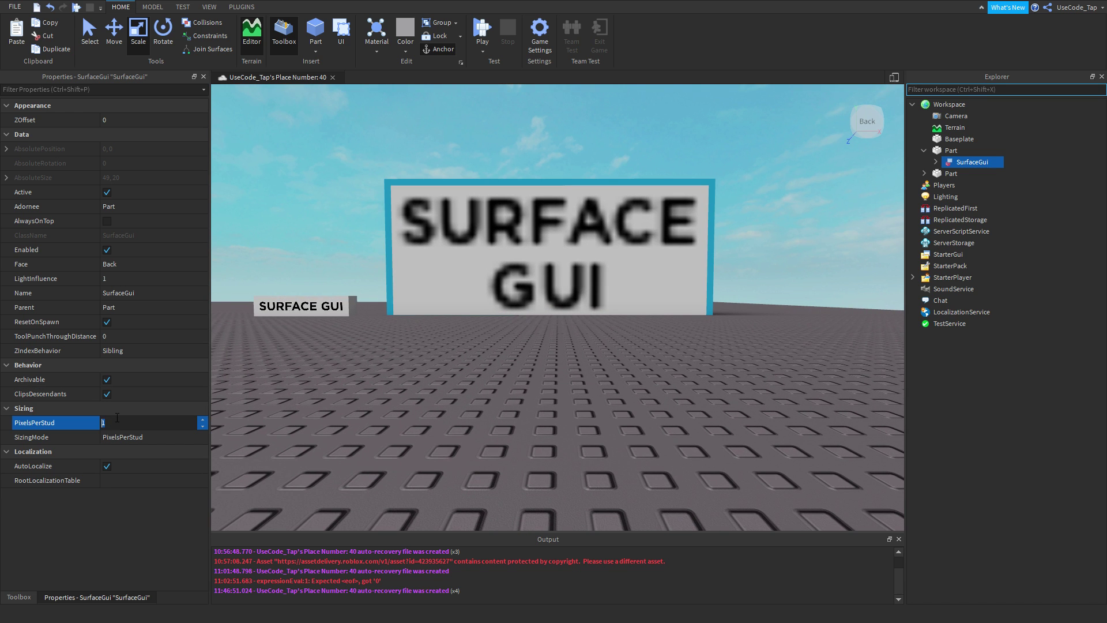
Set the large wall's SurfaceGui PixelsPerStud to 50 and inspect its lettering up close
key(Return)
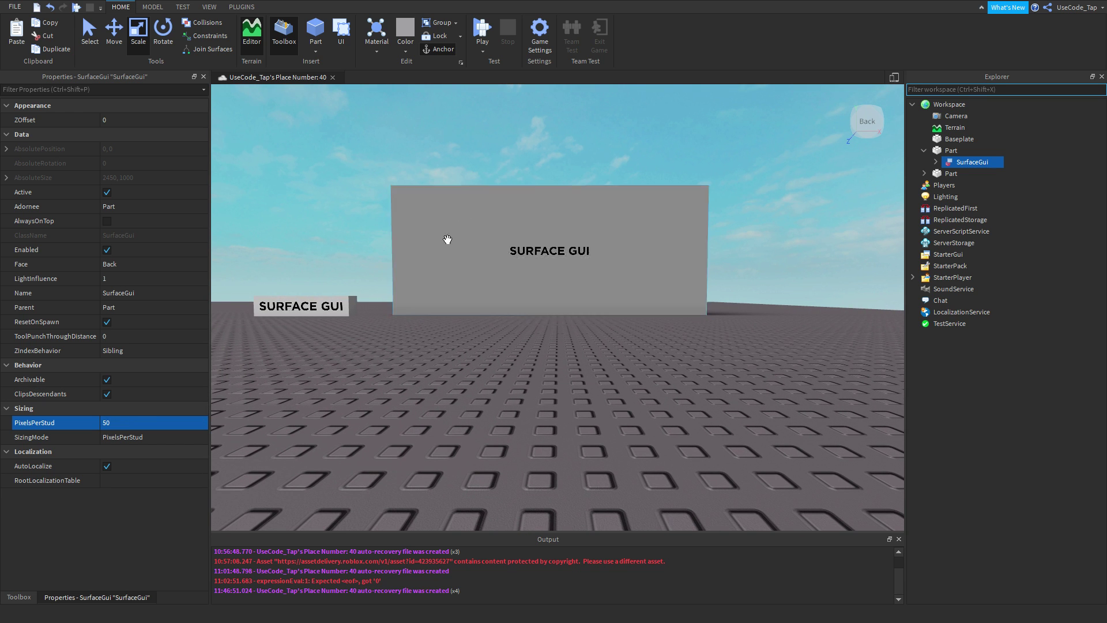
scroll(466, 223, up, 5)
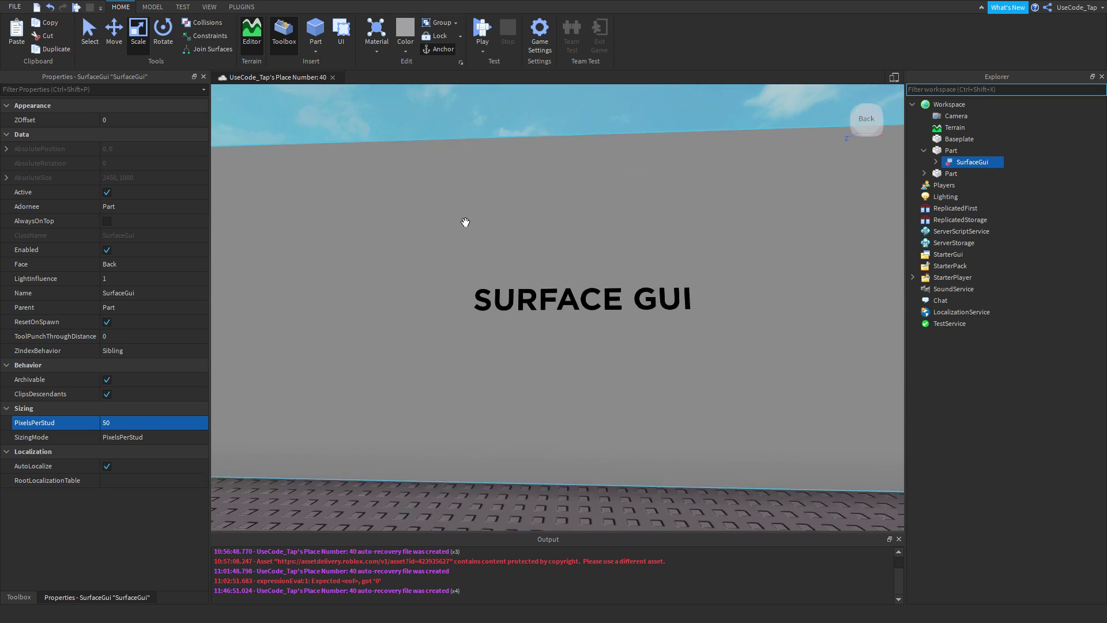
scroll(466, 223, up, 8)
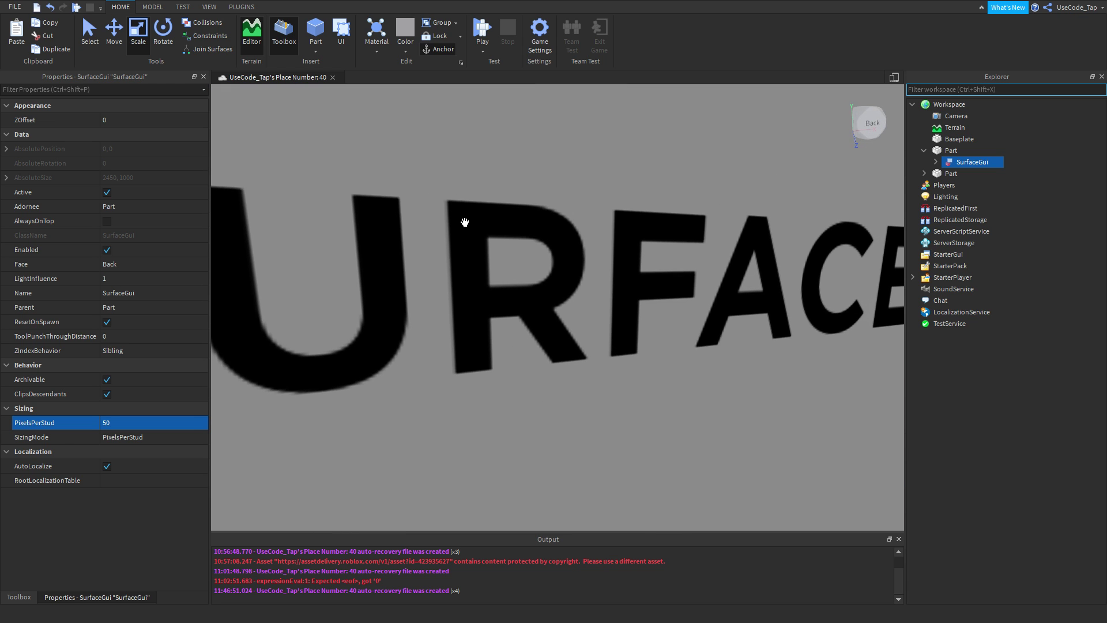
scroll(462, 322, down, 3)
right_drag(462, 321, 461, 321)
scroll(461, 322, down, 6)
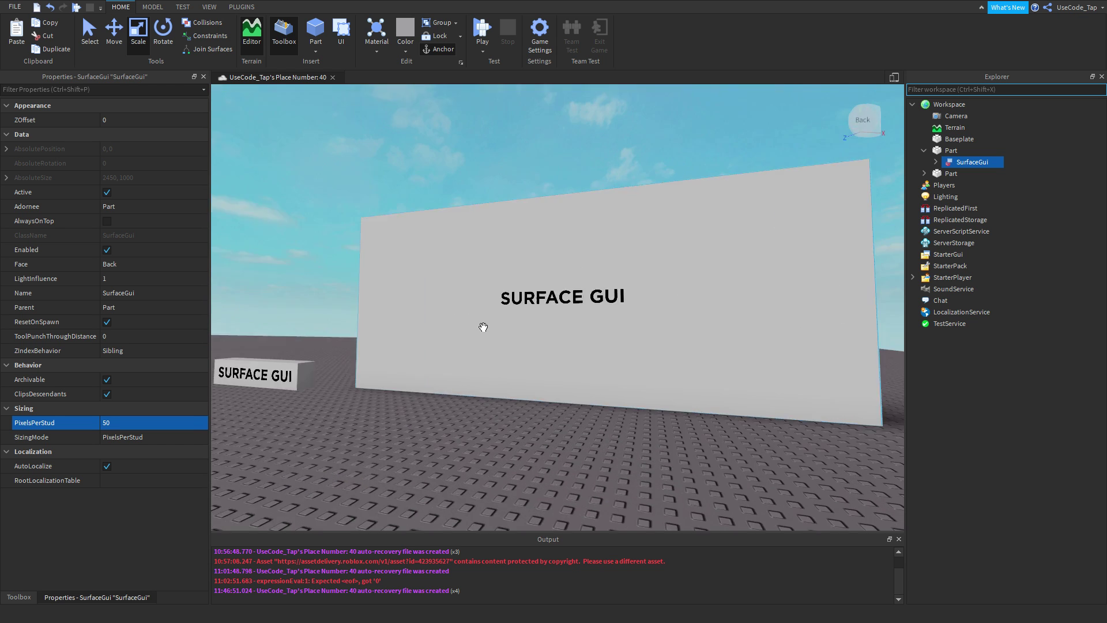
Set the SurfaceGui's PixelsPerStud to 600 and inspect the text in the middle of the large wall
click(153, 439)
click(157, 421)
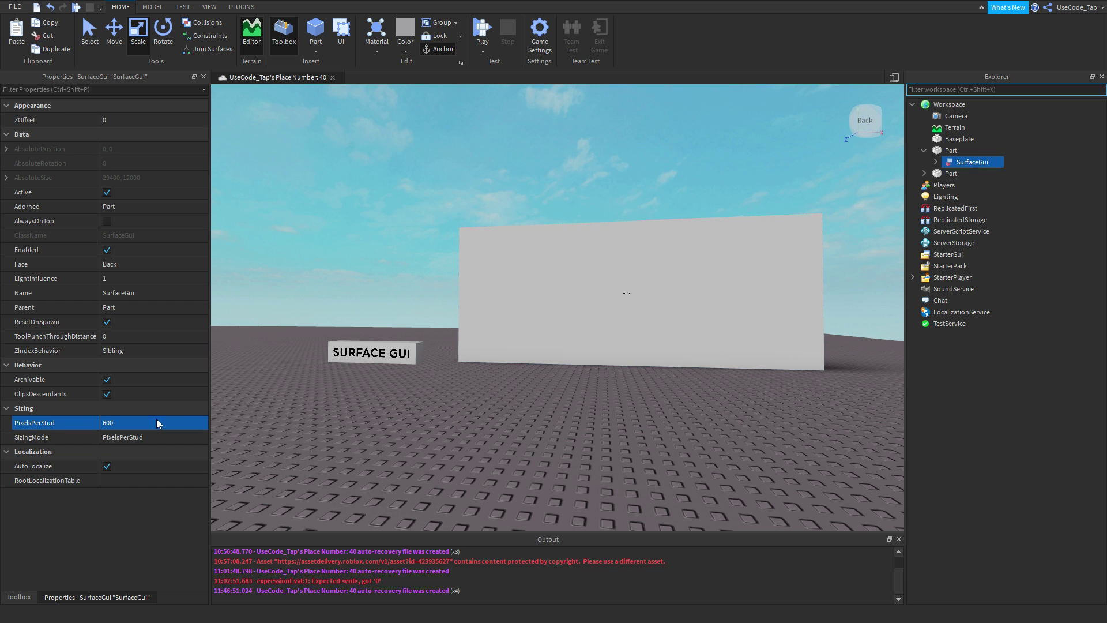
scroll(507, 336, up, 10)
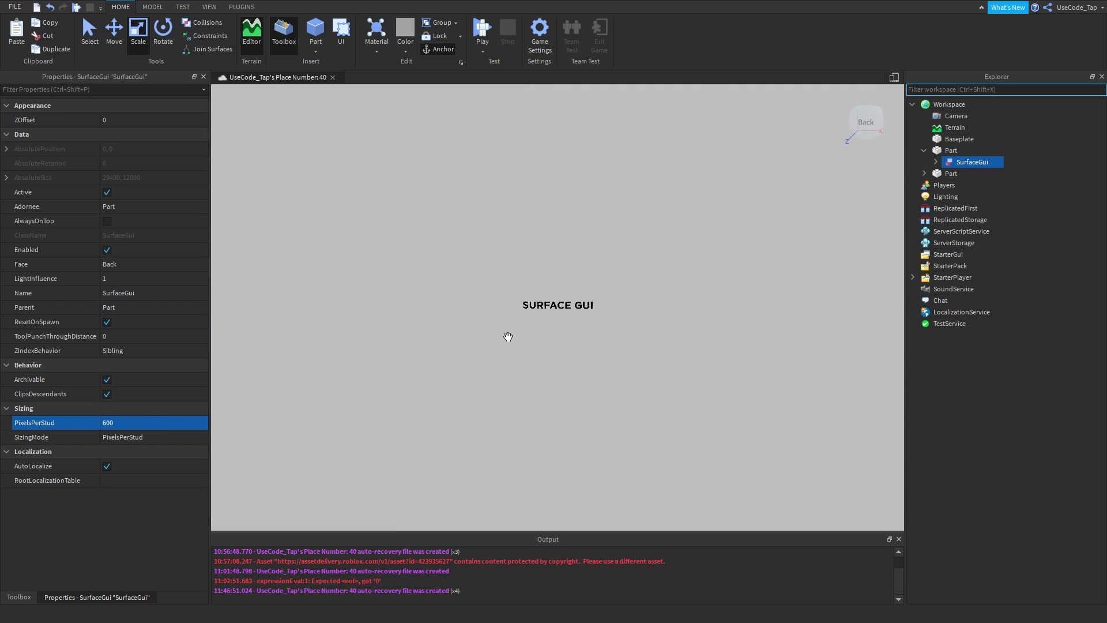
scroll(507, 337, up, 5)
scroll(507, 337, down, 4)
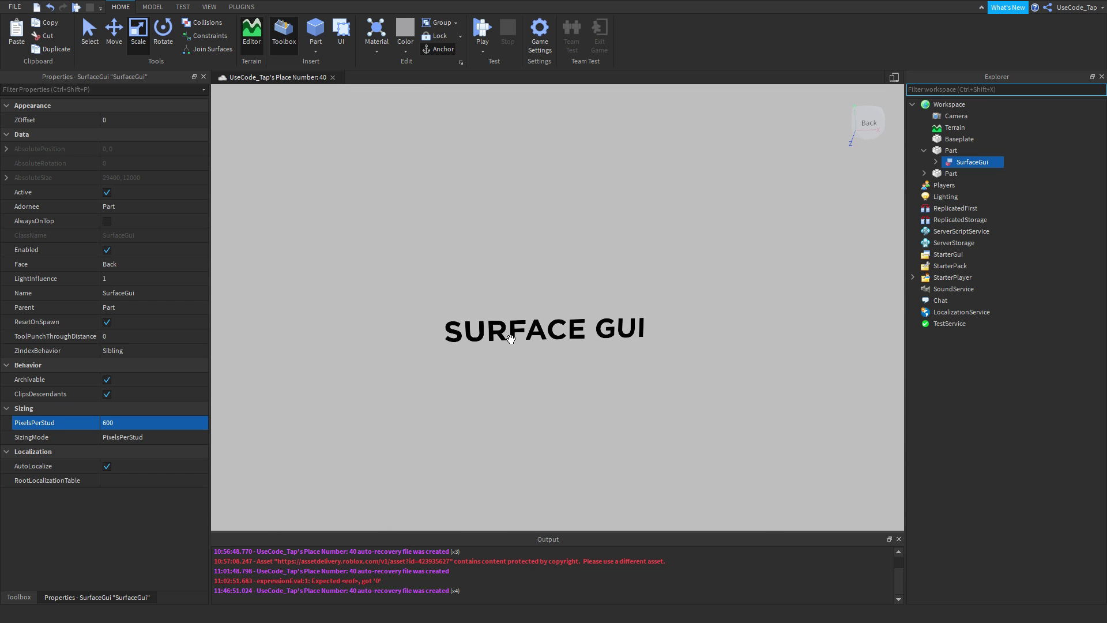
right_drag(511, 339, 651, 363)
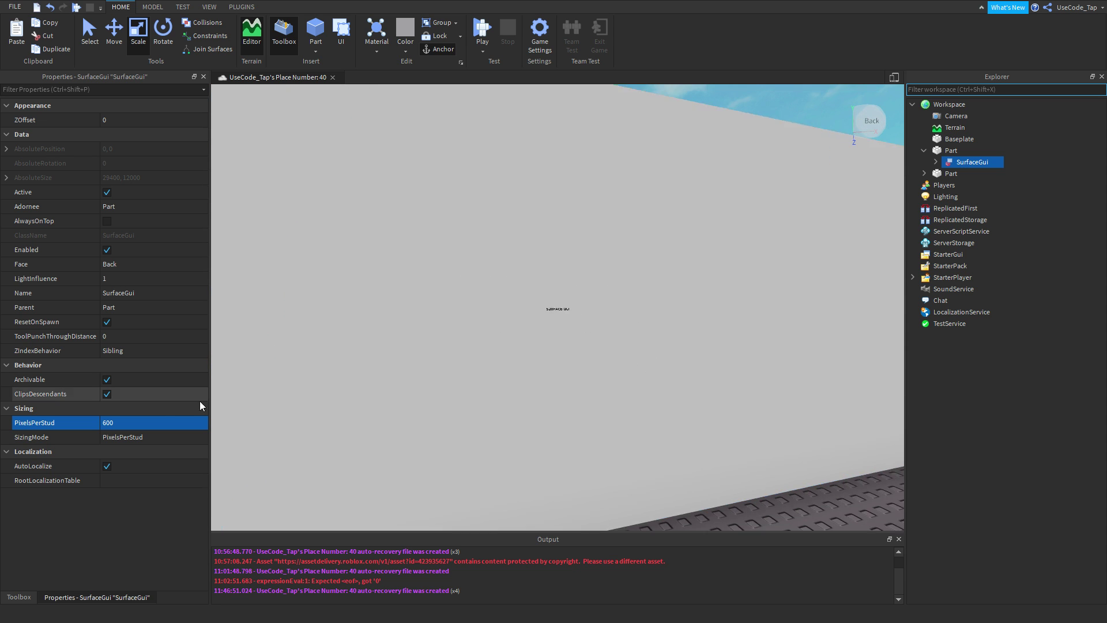
Set the SurfaceGui's PixelsPerStud to 25 and compare the large wall's text with the smaller part's
click(145, 424)
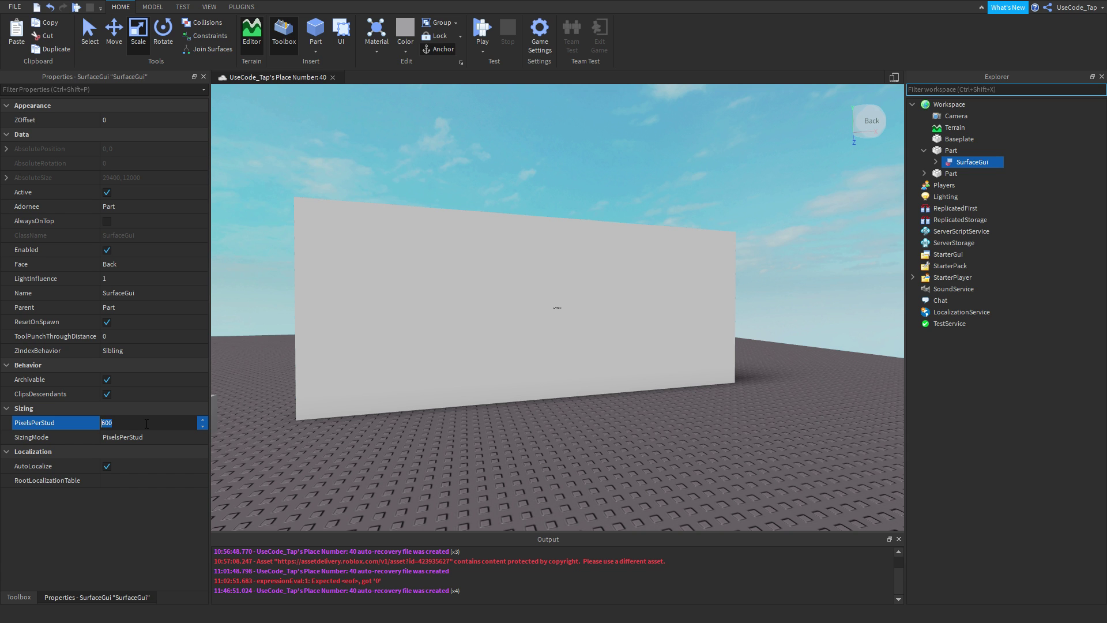
key(Return)
scroll(566, 293, up, 6)
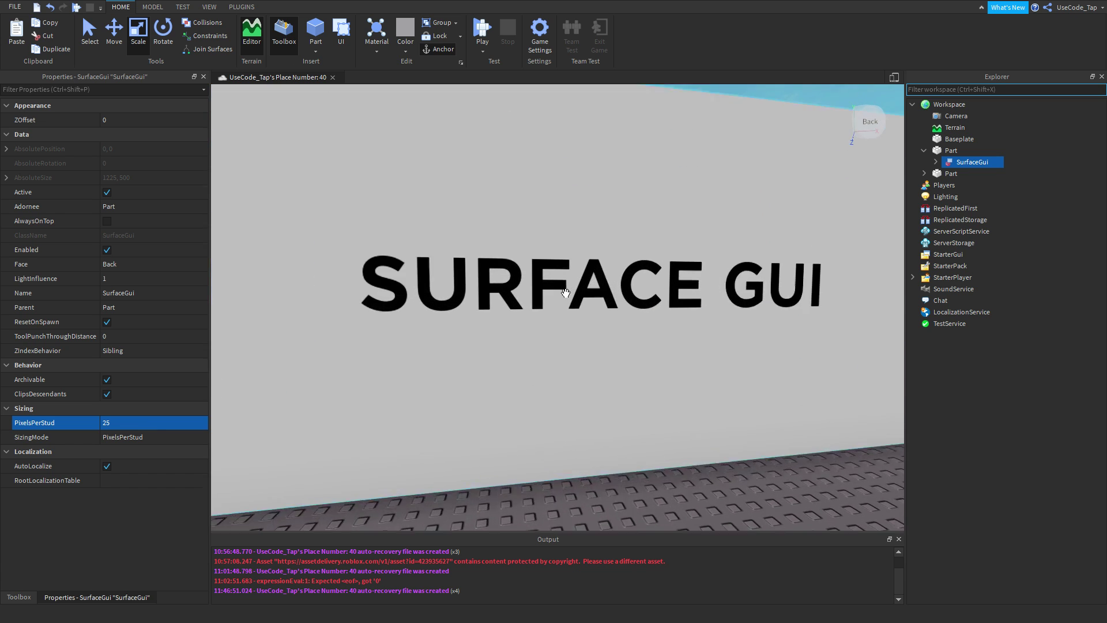
scroll(511, 310, up, 3)
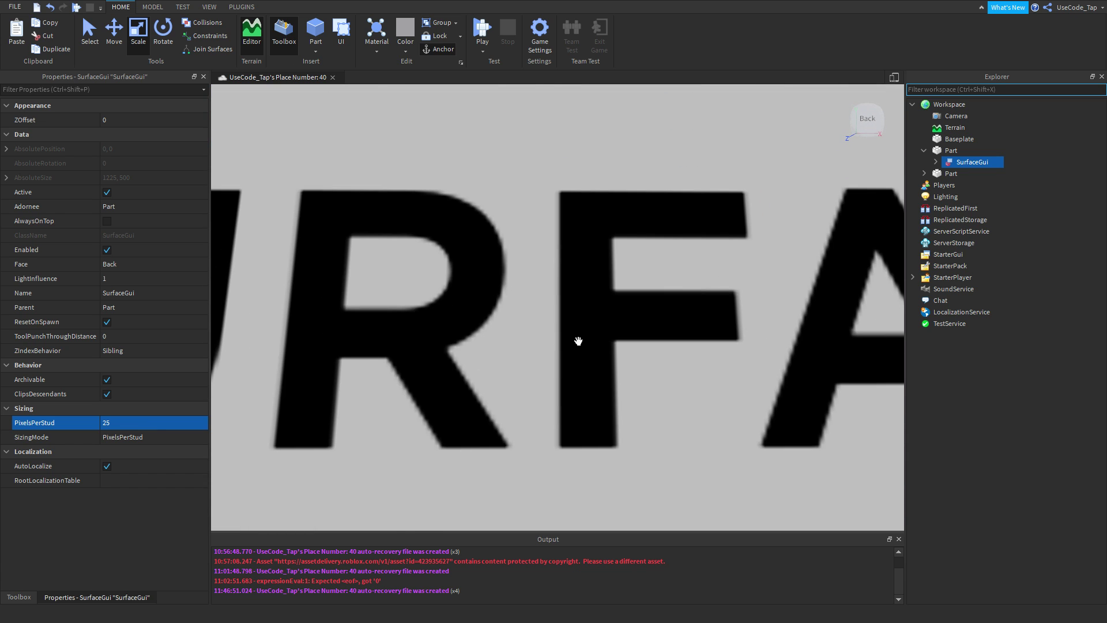
scroll(579, 341, down, 10)
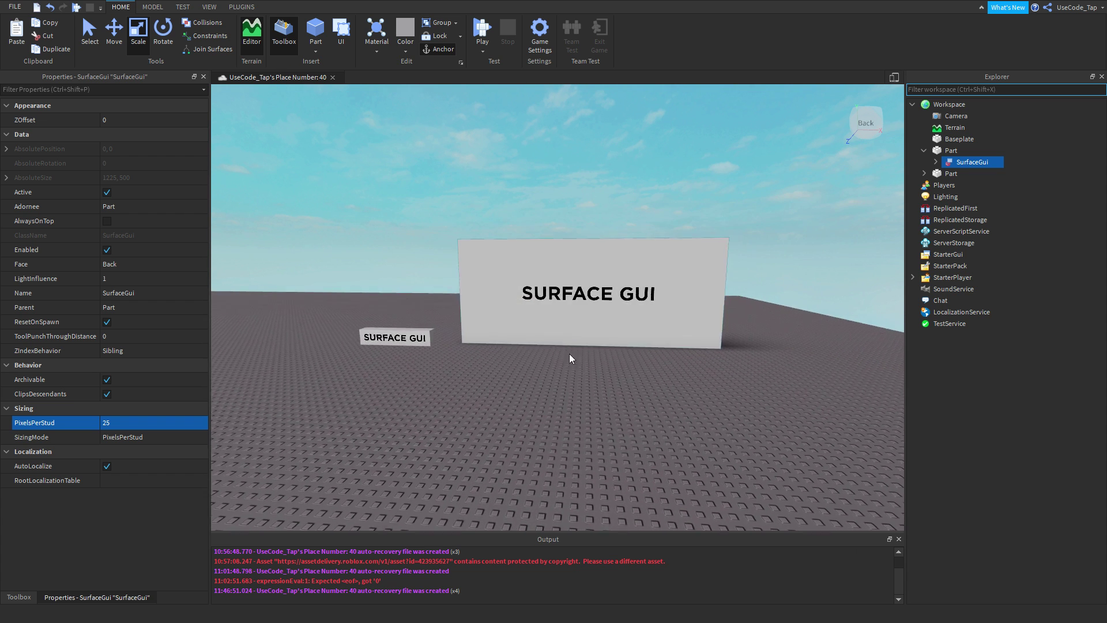
scroll(608, 338, up, 5)
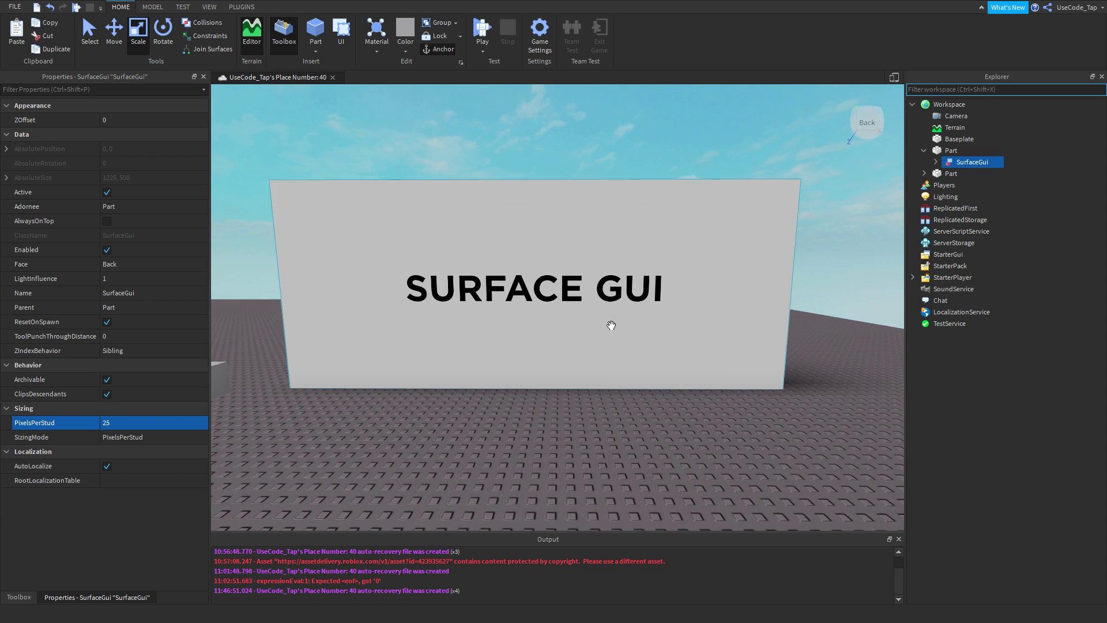
scroll(611, 325, down, 3)
Switch the large wall's SurfaceGui SizingMode to FixedSize
click(155, 435)
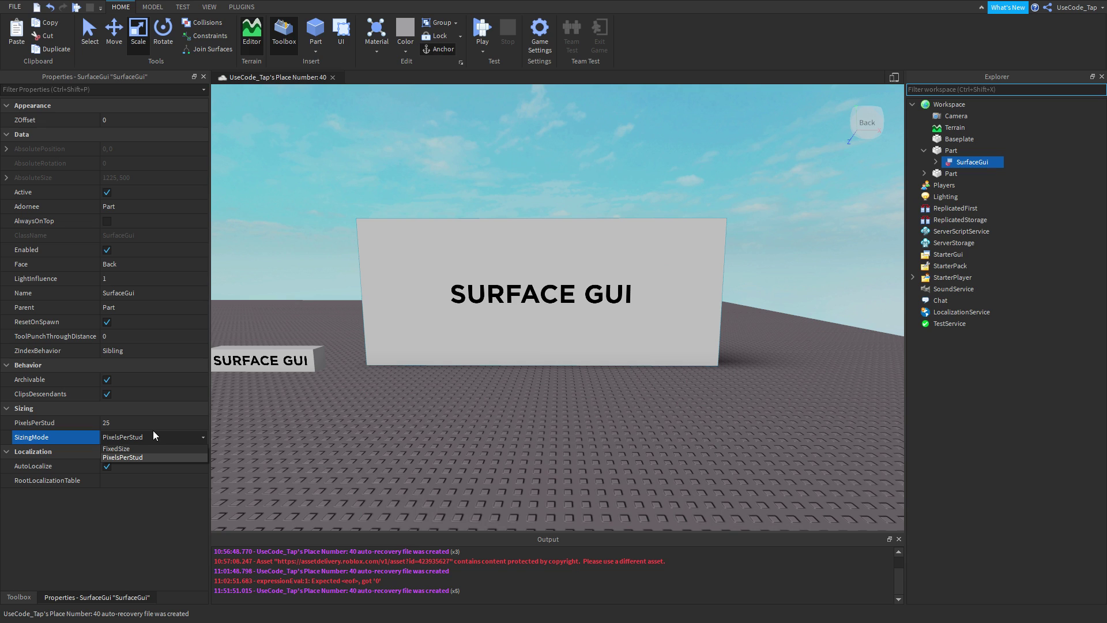
click(130, 448)
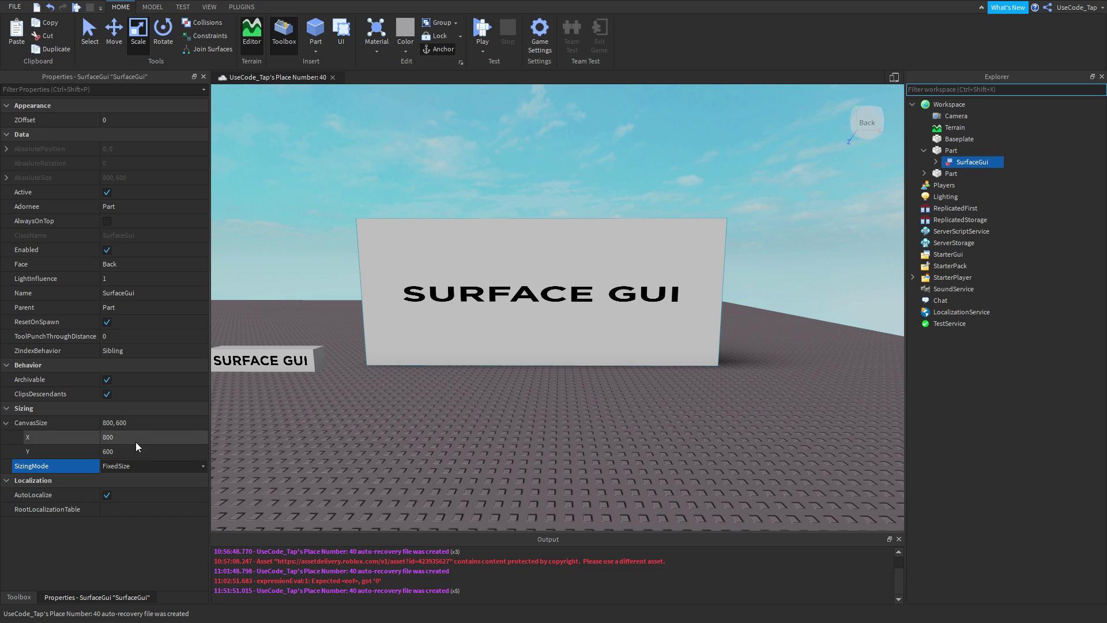
Try a CanvasSize Y of 800 on the SurfaceGui and undo the change
click(145, 450)
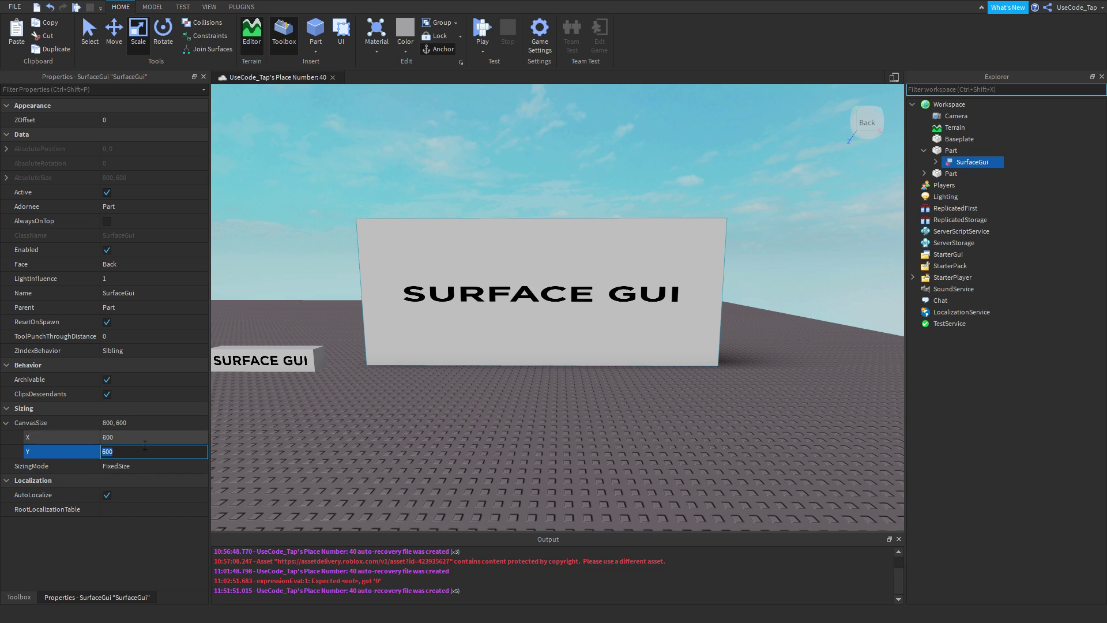
text(800)
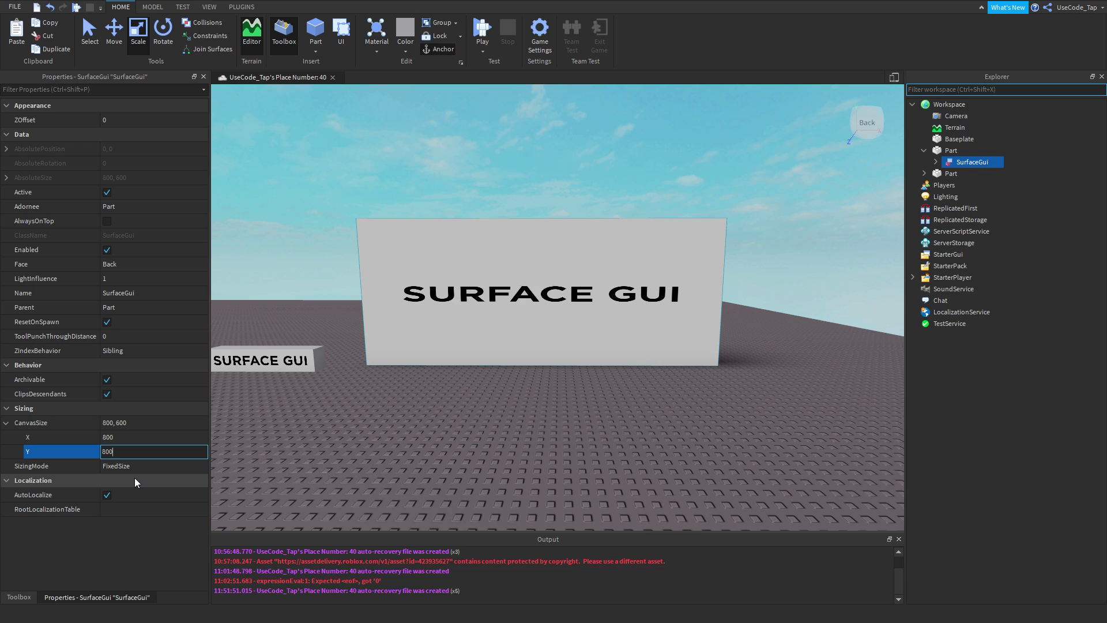
key(Return)
key(ctrl+z)
Try a CanvasSize X of 400 and inspect the large wall's lettering from close up and from a distance
click(123, 437)
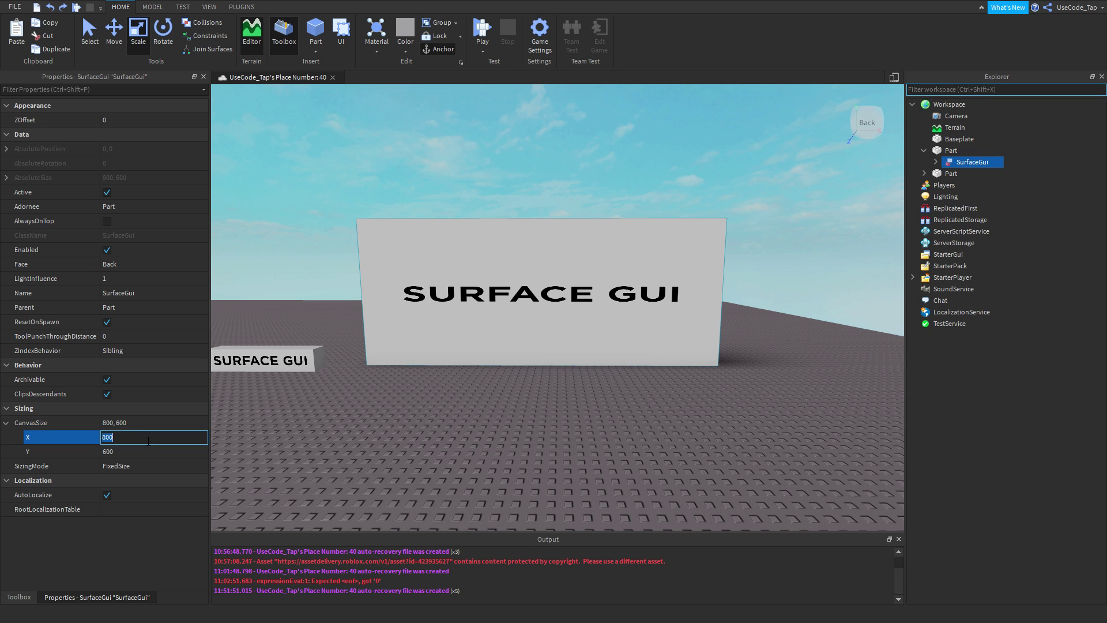
key(Return)
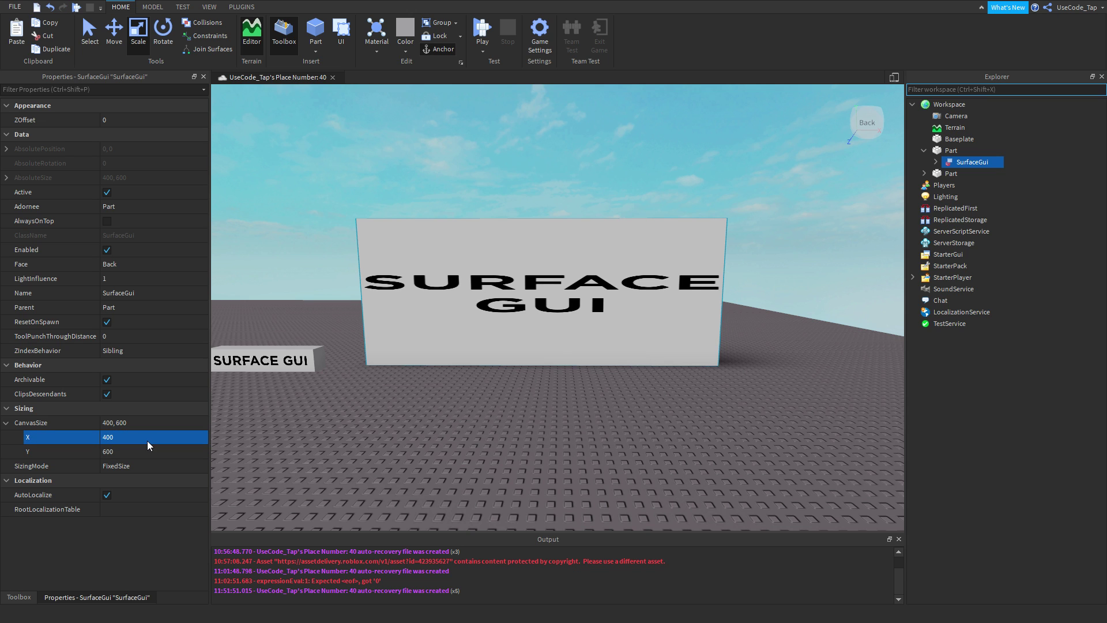
scroll(384, 316, up, 5)
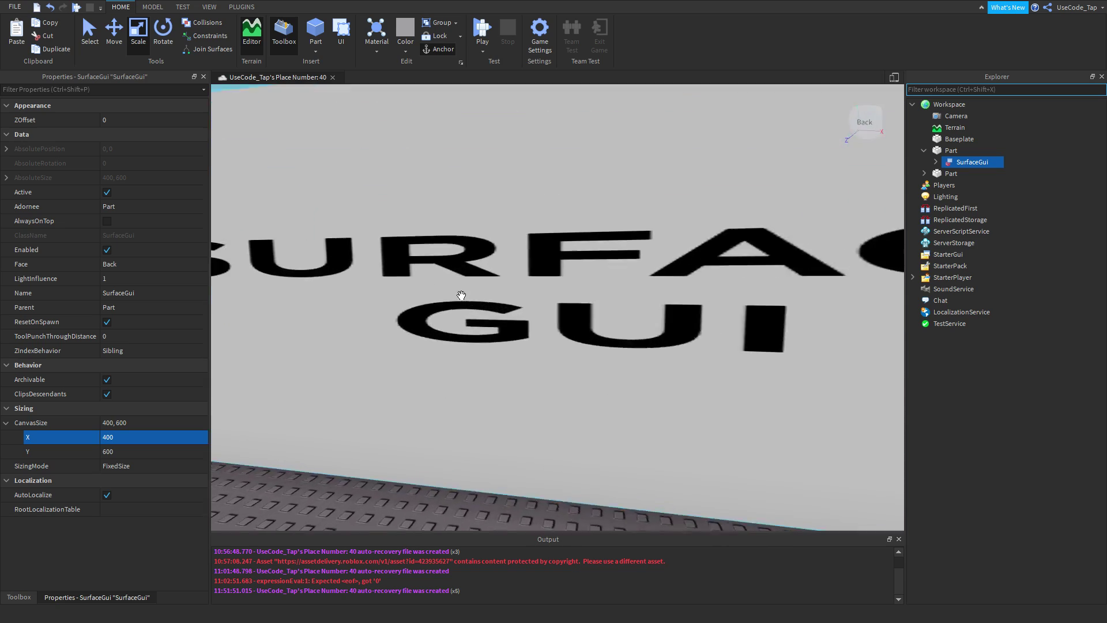
scroll(461, 295, down, 8)
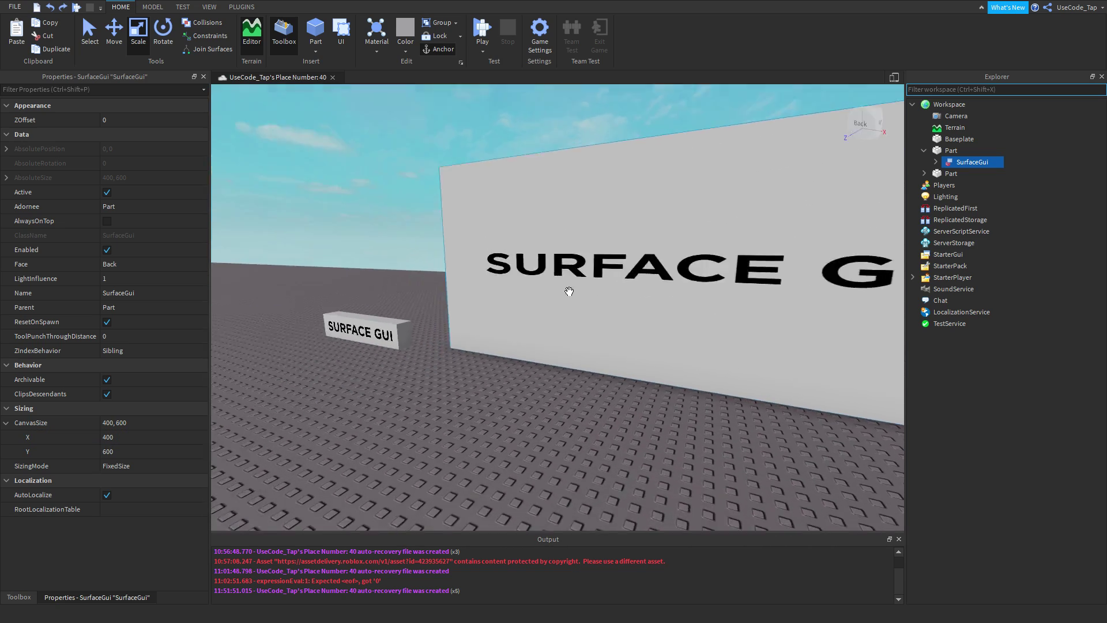
key(w)
right_drag(570, 291, 570, 291)
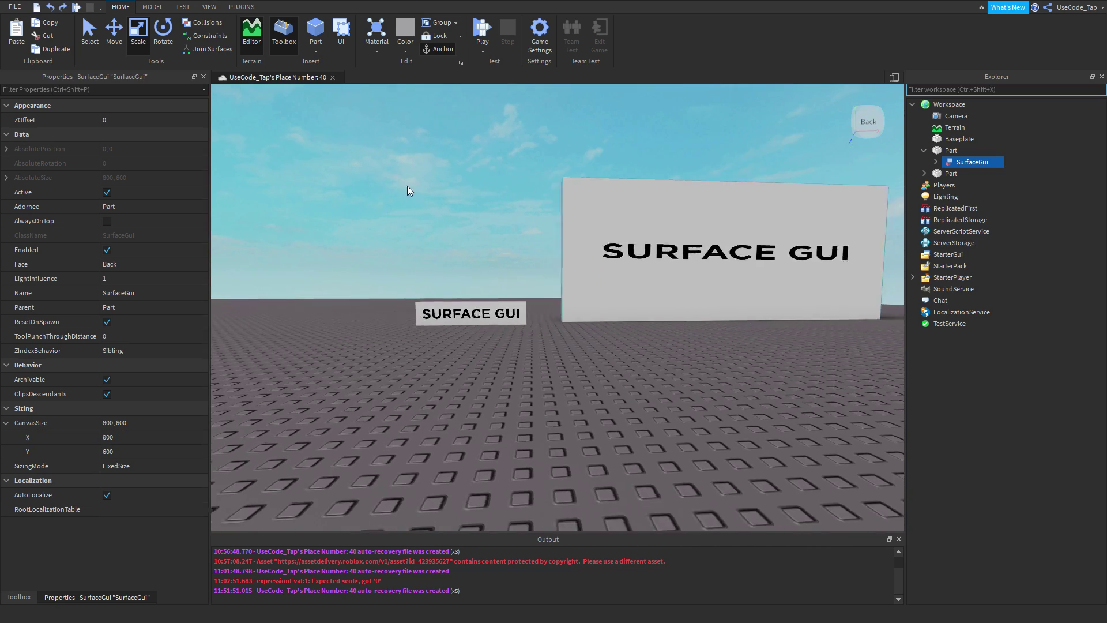
Insert a new block part and place it against the large wall's face, just above the first letter
click(316, 29)
scroll(507, 196, up, 5)
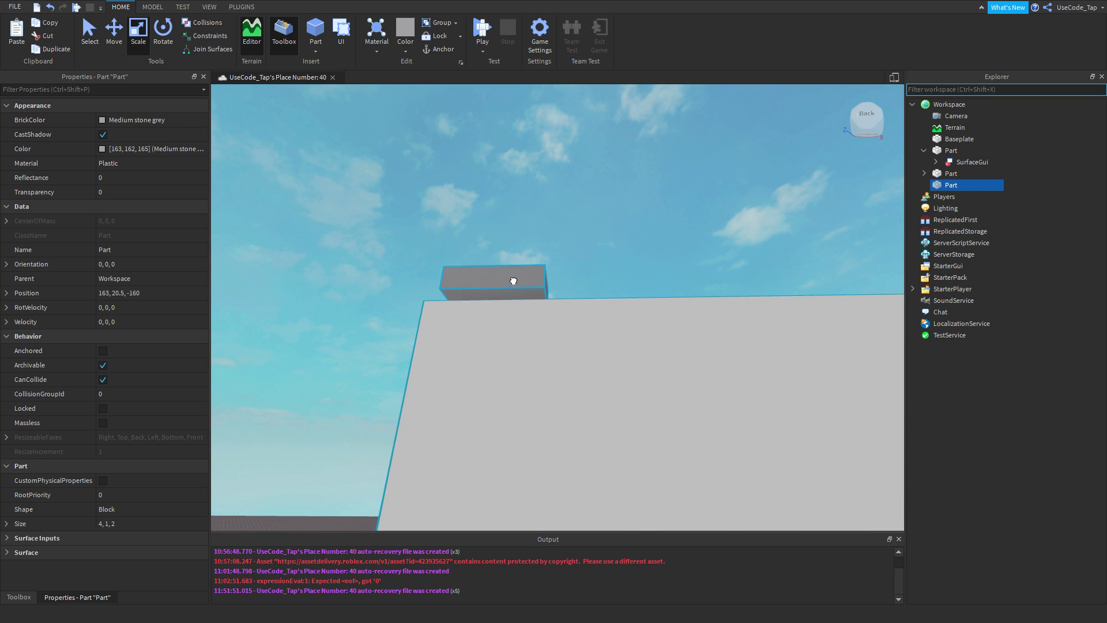
scroll(514, 280, down, 2)
drag(513, 281, 574, 449)
right_drag(574, 450, 633, 378)
scroll(633, 378, up, 2)
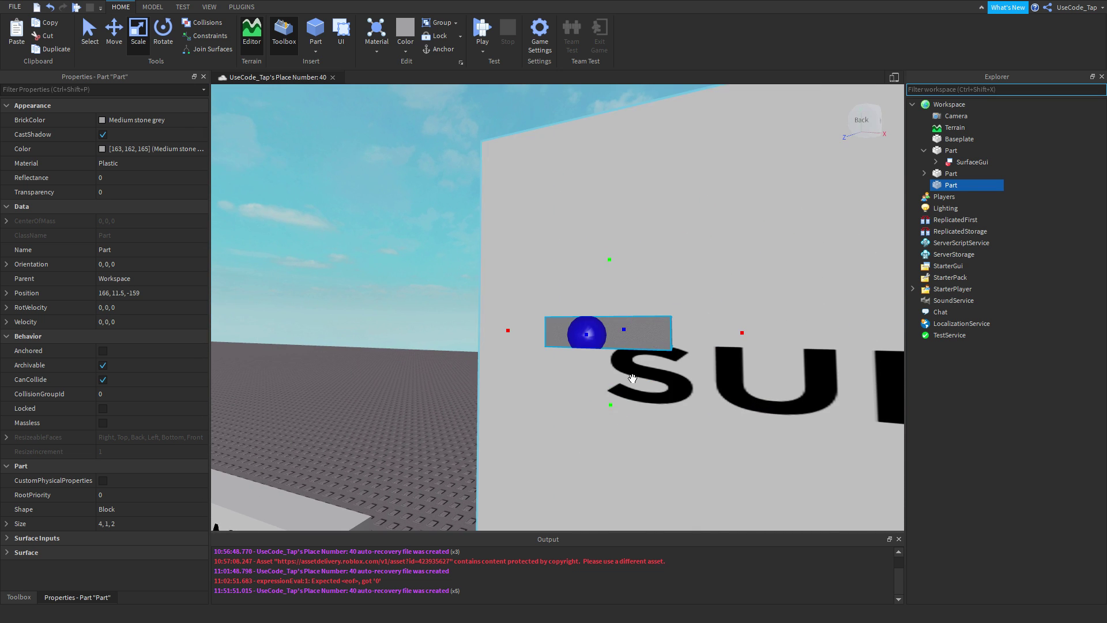
Lower the new block onto the first letter and stretch its height to 2 studs
drag(633, 340, 635, 374)
scroll(638, 378, up, 3)
right_drag(638, 378, 637, 378)
scroll(638, 378, down, 2)
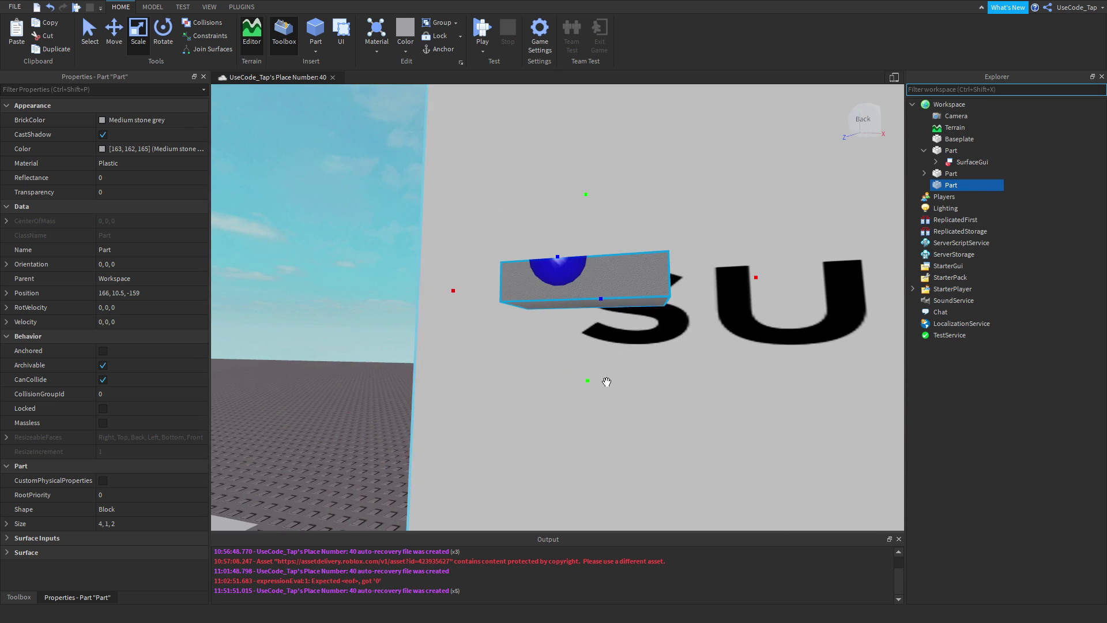
drag(589, 382, 593, 424)
scroll(662, 294, down, 4)
right_drag(663, 294, 571, 396)
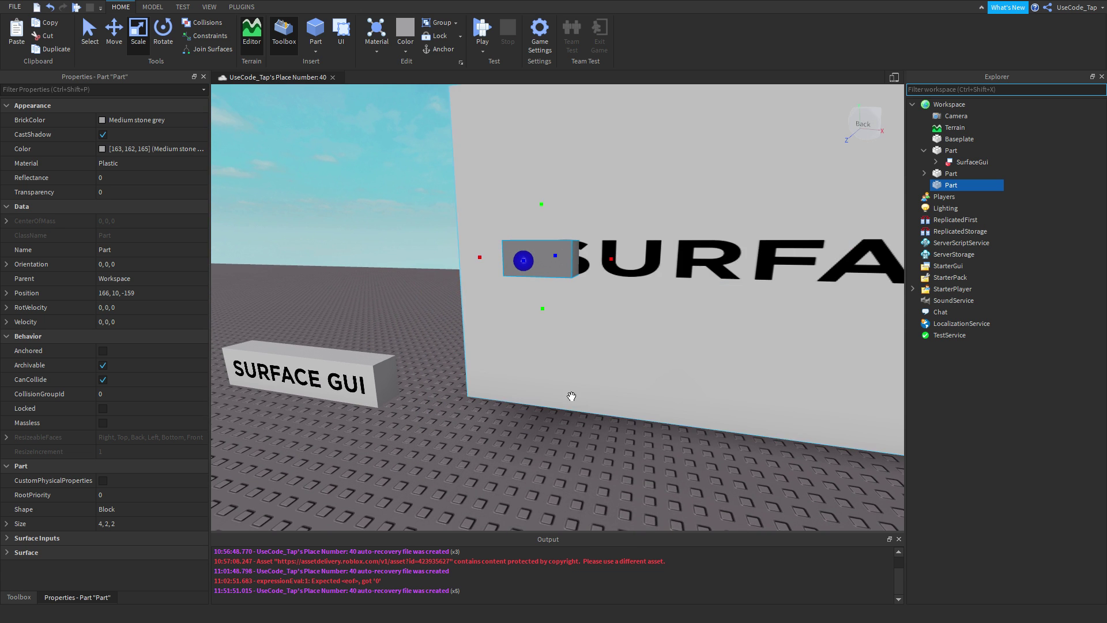
Select the large wall and check its Size property
scroll(572, 396, down, 3)
click(536, 442)
scroll(536, 441, up, 3)
right_drag(537, 441, 616, 313)
click(616, 313)
scroll(611, 315, down, 3)
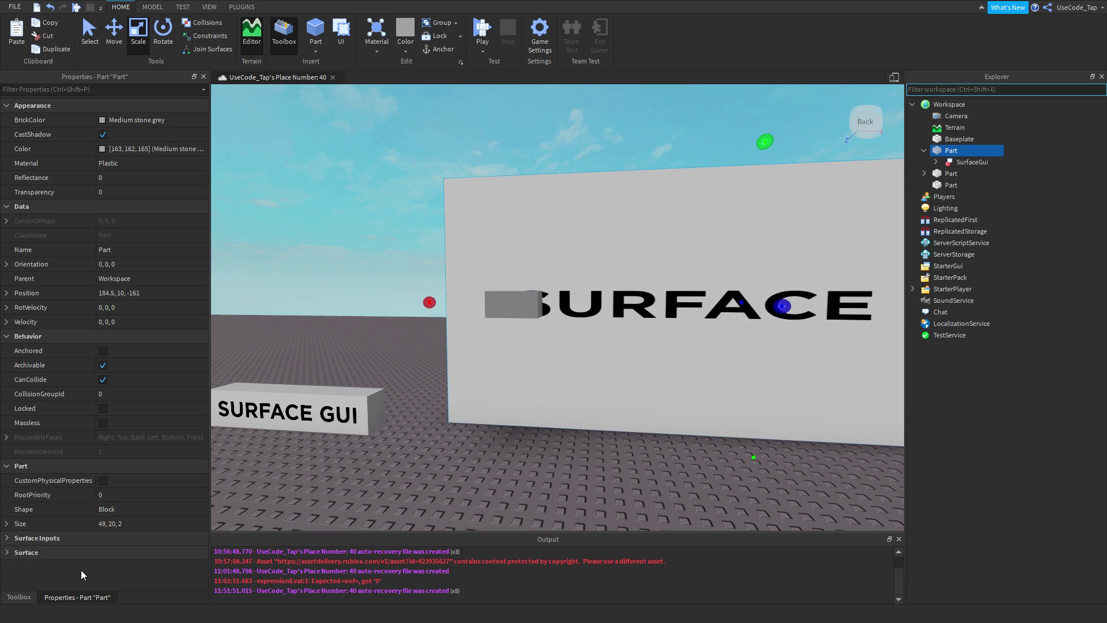
Select the large wall's SurfaceGui and compare its lettering with the small block from close up and from a distance
click(957, 162)
click(180, 391)
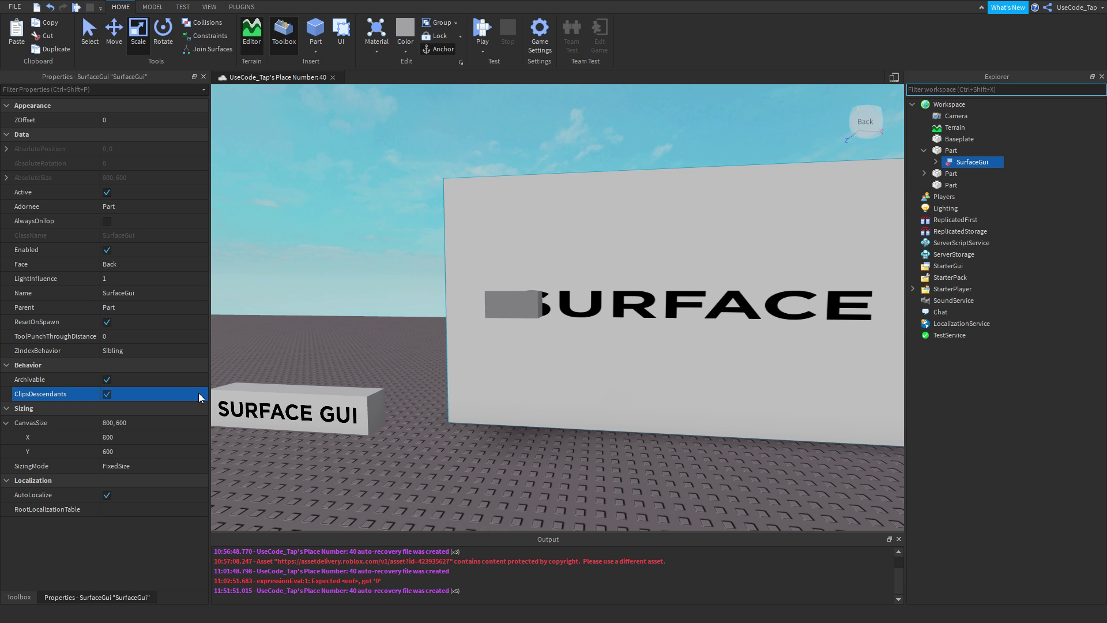
scroll(503, 375, up, 5)
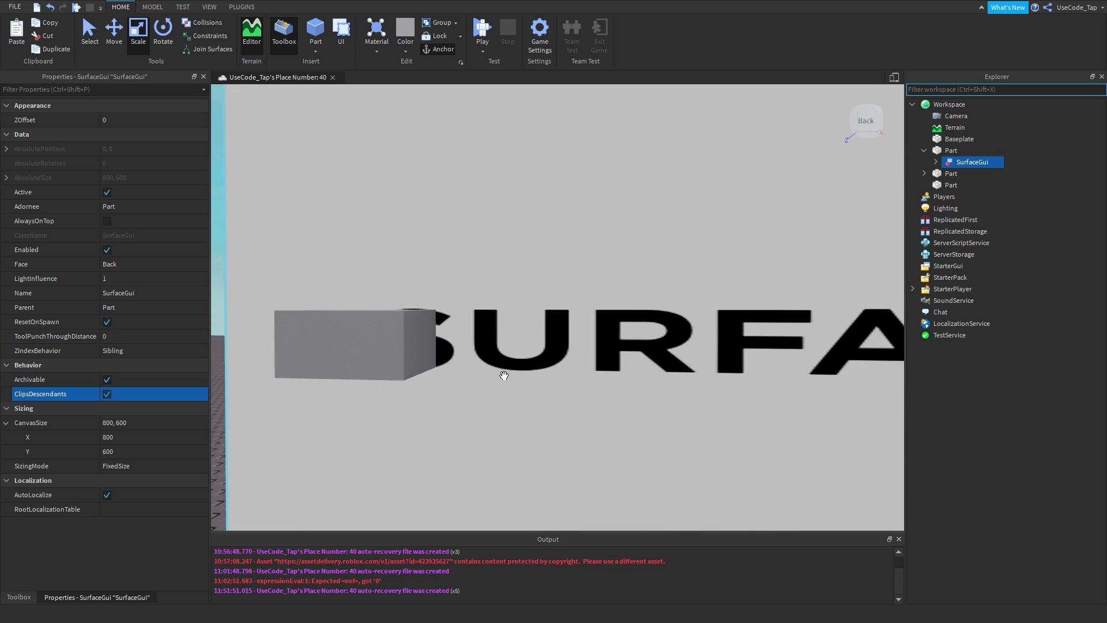
scroll(512, 317, down, 5)
scroll(531, 336, up, 5)
key(s)
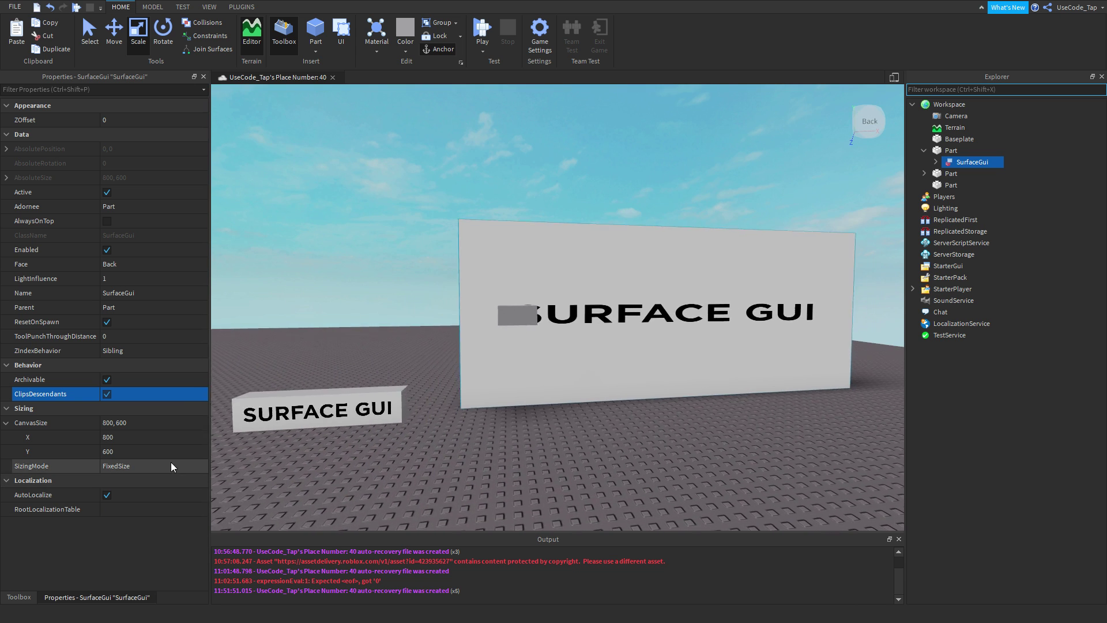
key(d)
key(a)
Move the small block clear of the lettering to the wall's edge and delete it
click(464, 316)
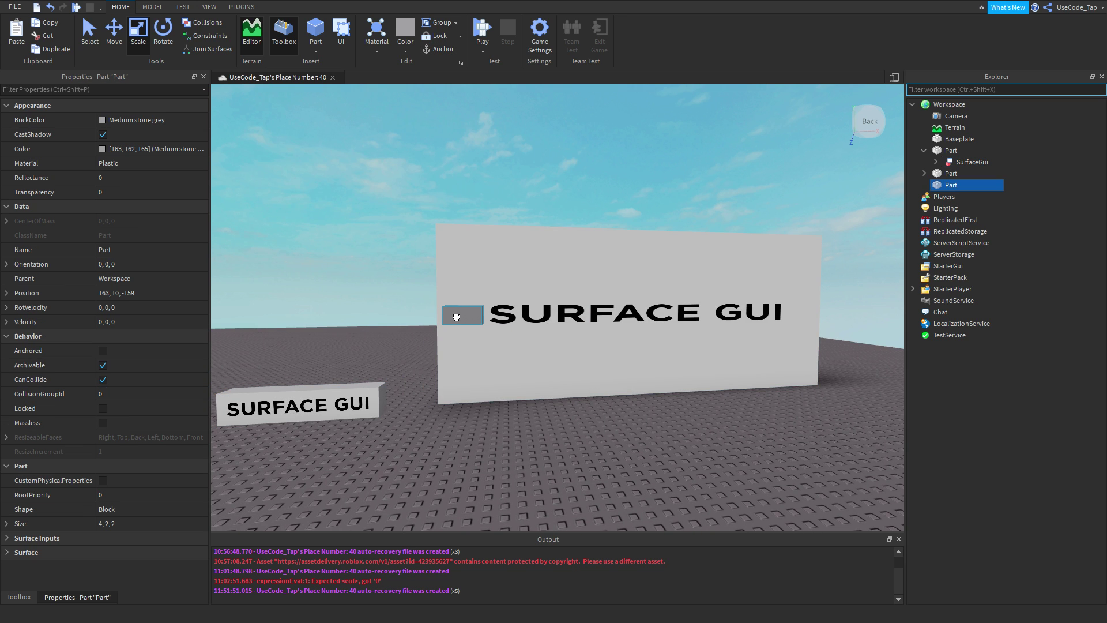
click(574, 305)
click(963, 163)
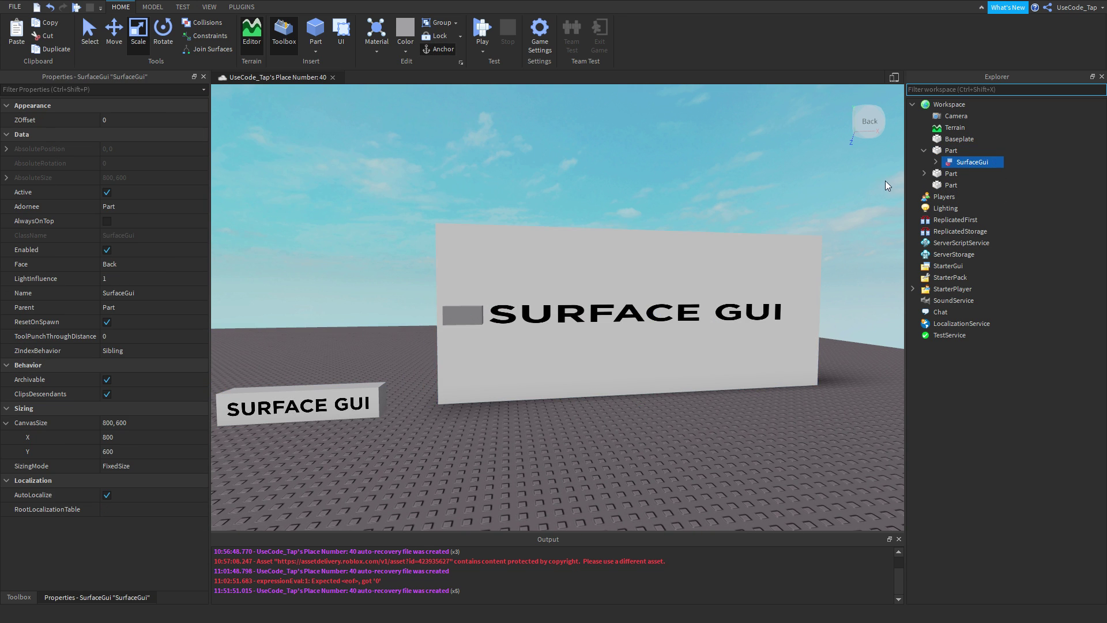
click(456, 314)
key(Delete)
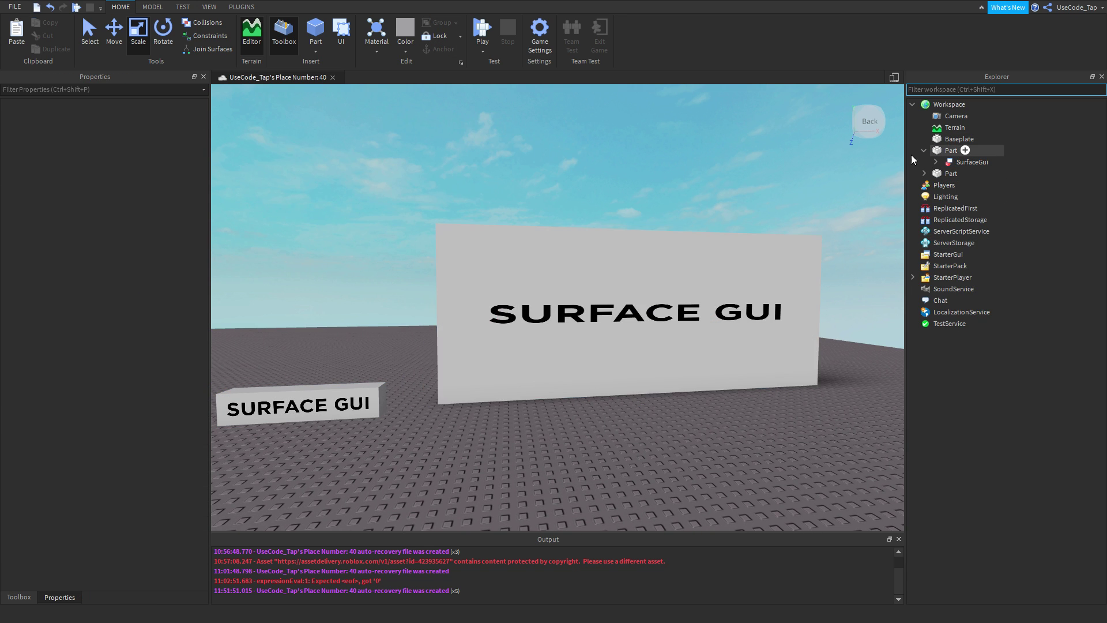
Try CanvasSize Y values of 800 and 3000 on the large wall's SurfaceGui, undoing the last one
click(973, 162)
click(156, 450)
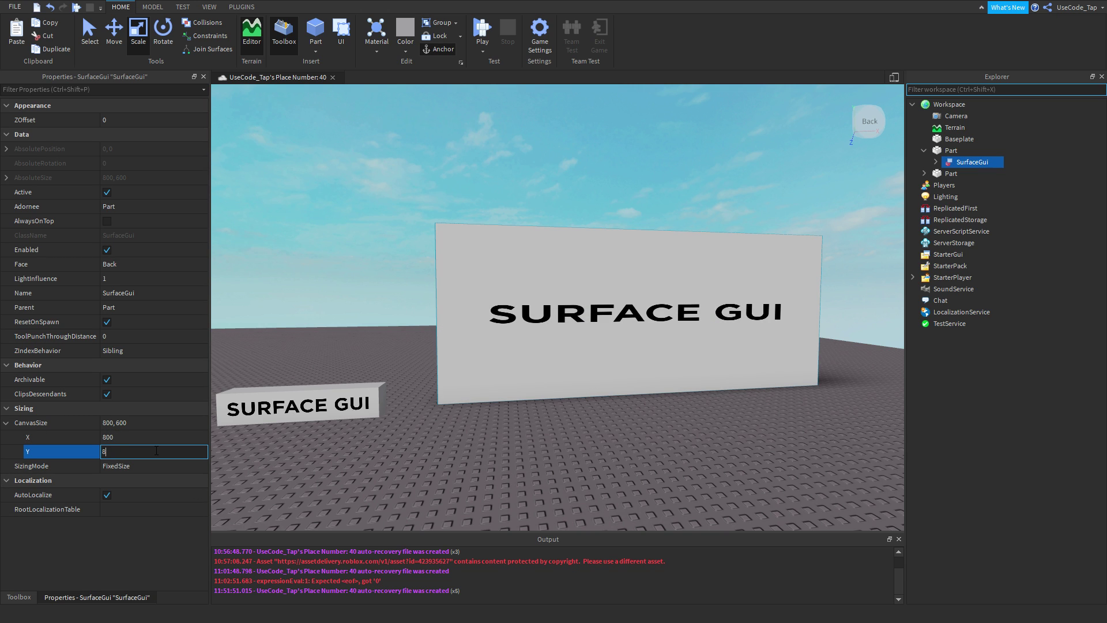
text(800)
key(Escape)
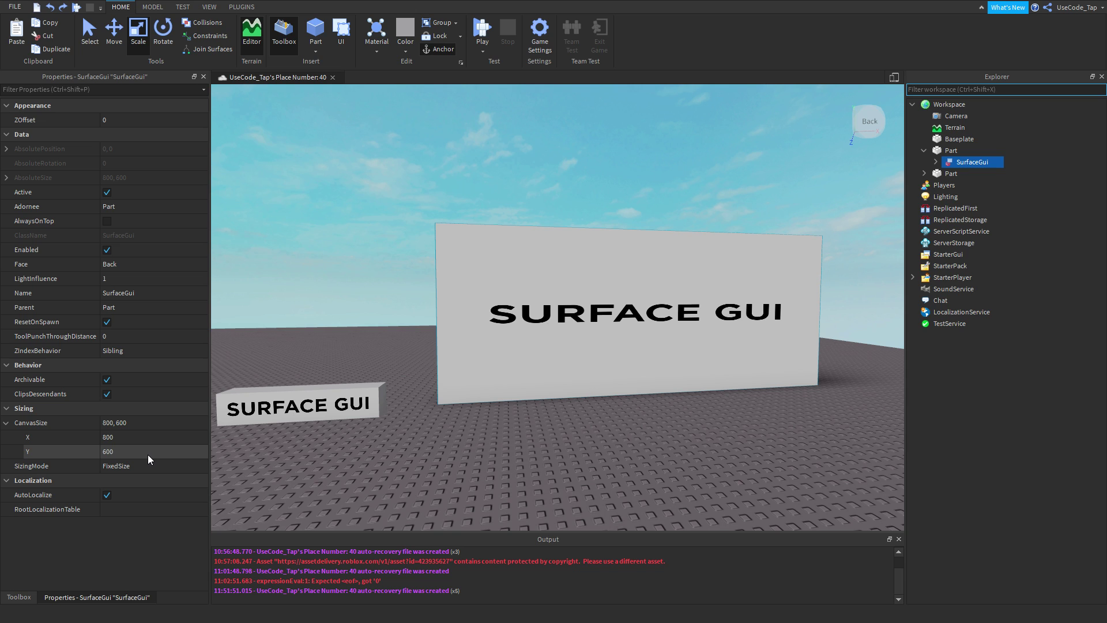
click(148, 453)
text(3)
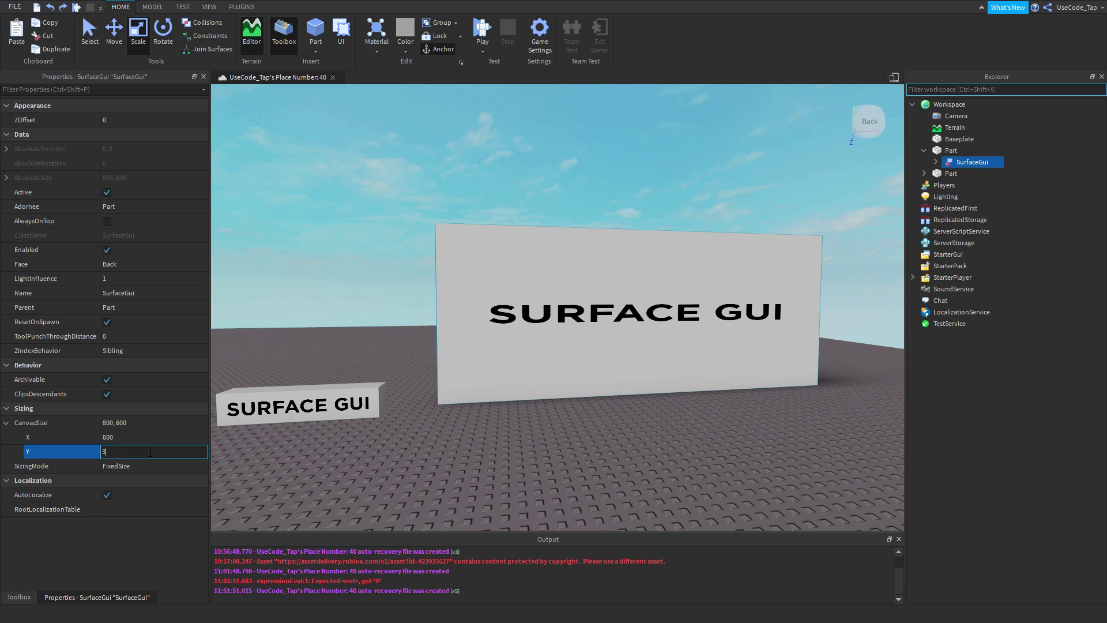
text(000)
key(Return)
key(ctrl+z)
key(ctrl+z)
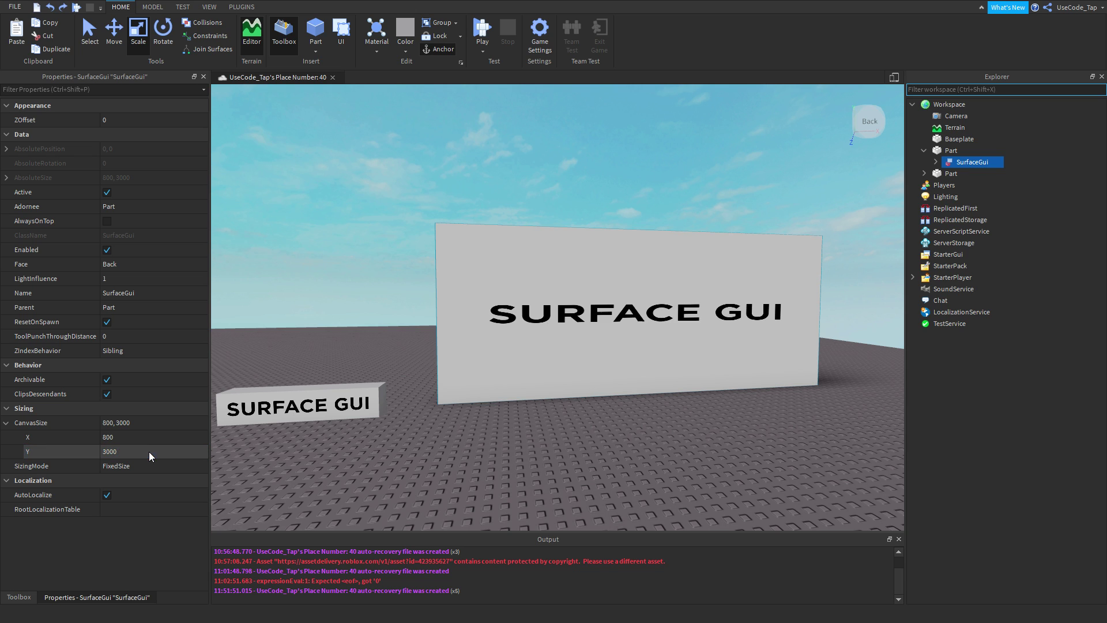
Delete the restored small block from the front of the large wall
click(640, 330)
click(472, 321)
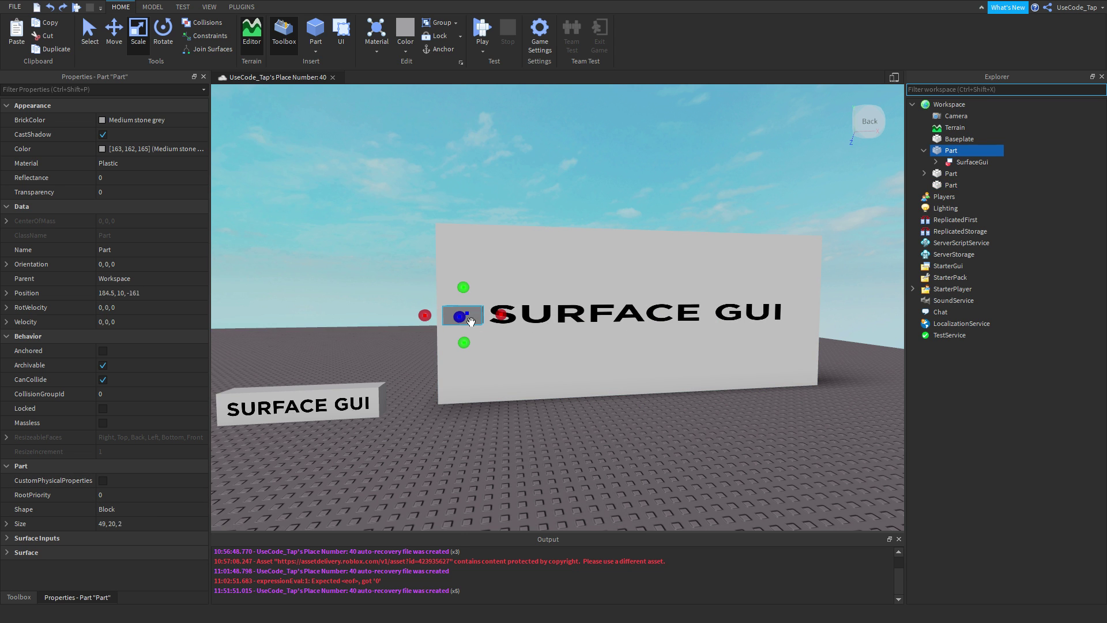
key(Delete)
click(474, 323)
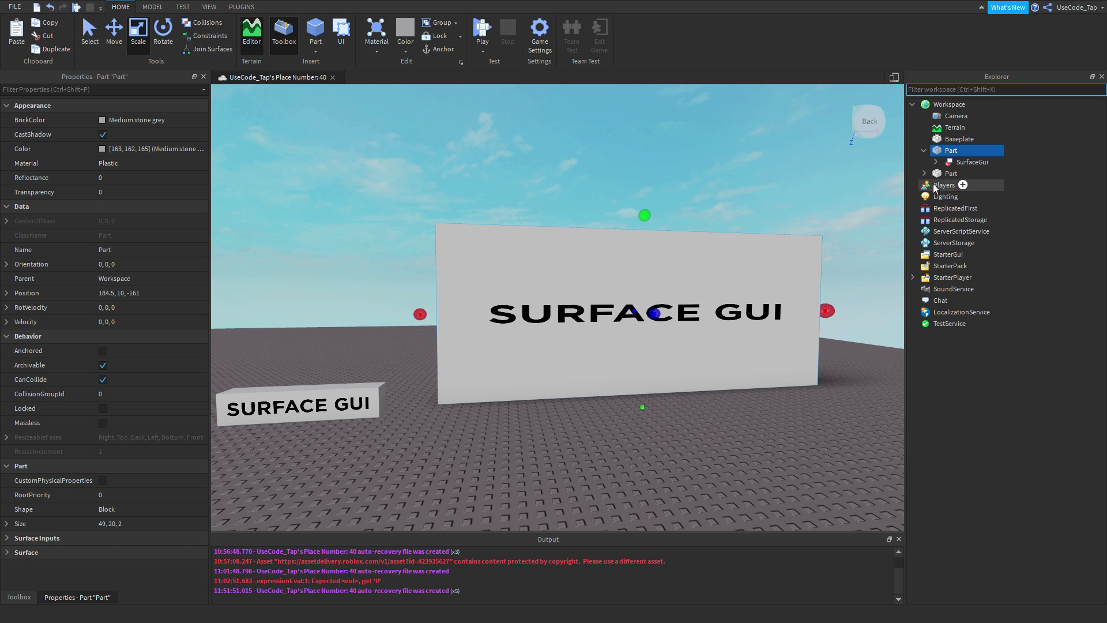
Select the large wall's SurfaceGui and compare the wall's stretched text with the smaller part's text from several distances
click(971, 162)
key(f)
key(s)
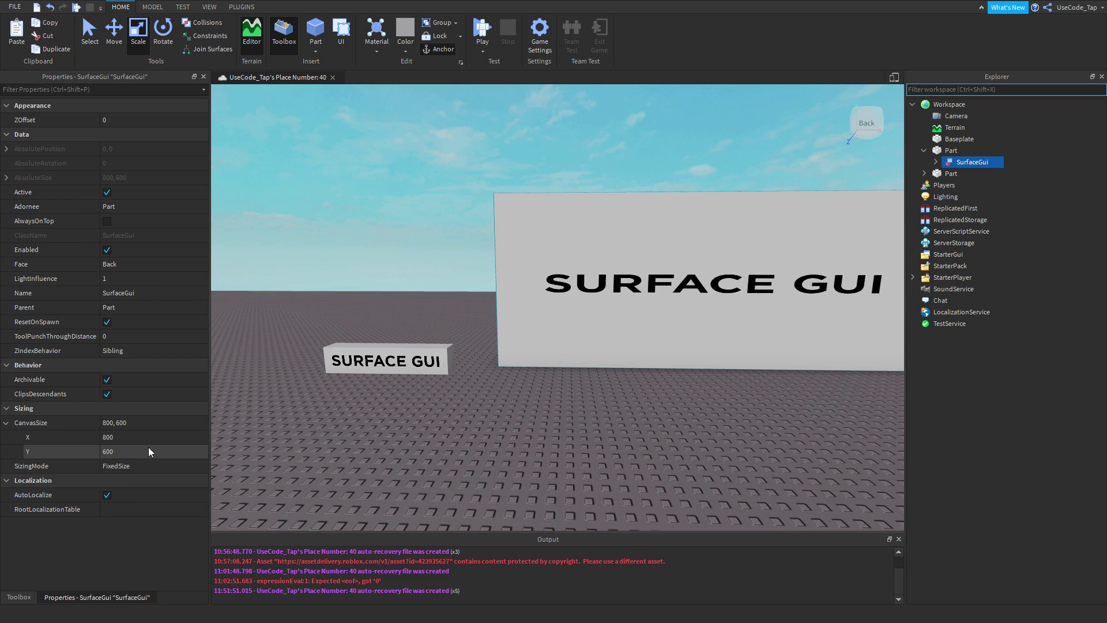
right_drag(347, 340, 348, 341)
key(s)
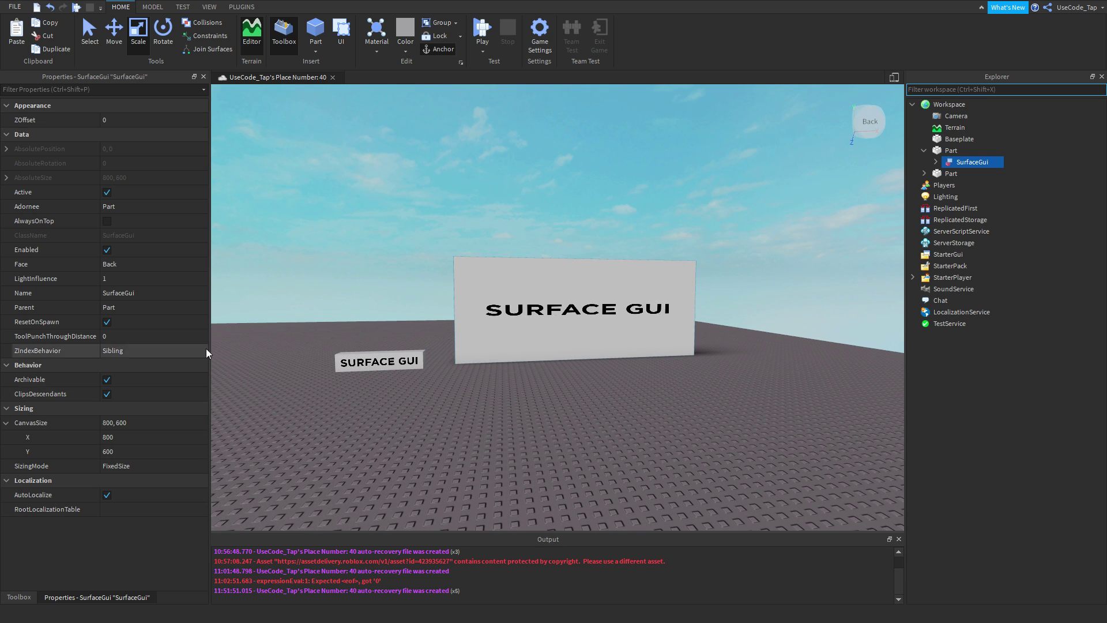
key(w)
right_drag(440, 415, 440, 414)
key(w)
key(s)
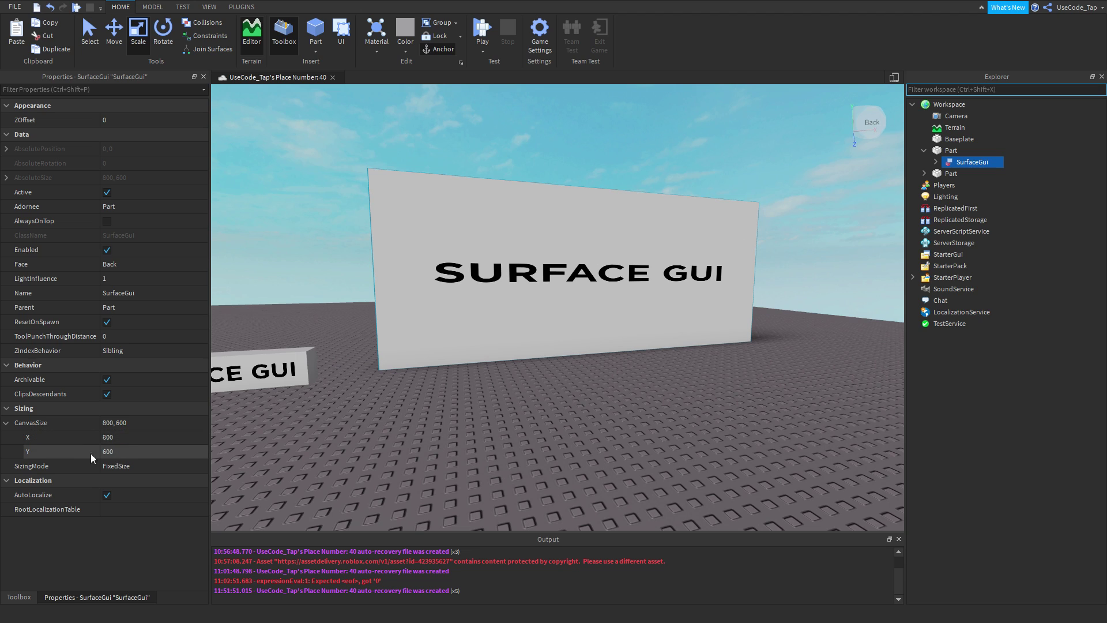
Set the SurfaceGui's CanvasSize Y to 400
click(143, 449)
text(00, )
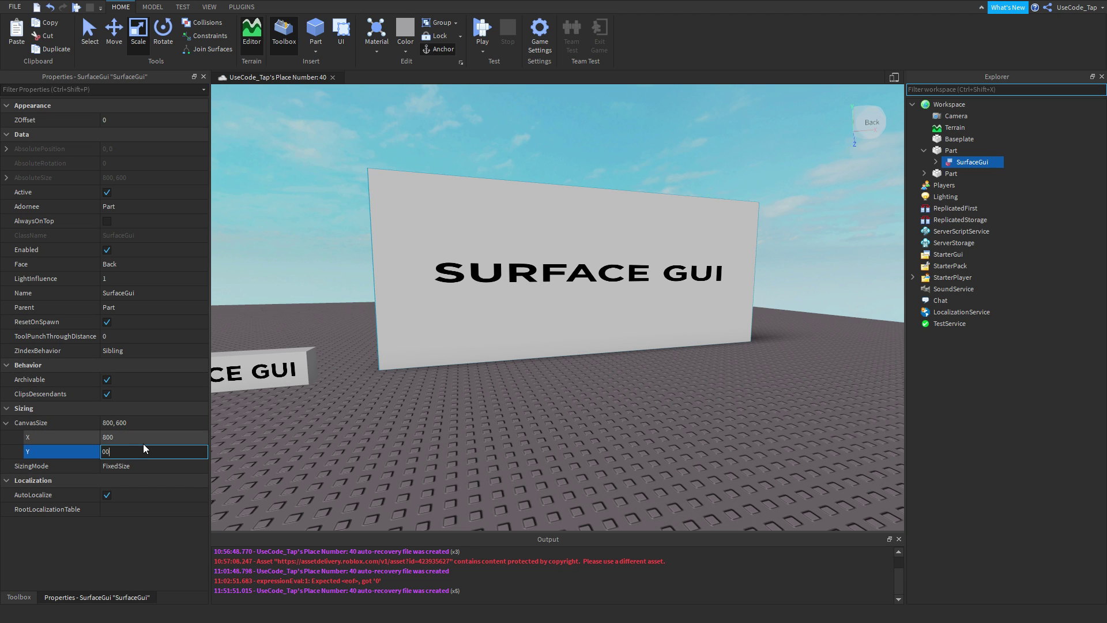
text(4)
key(Return)
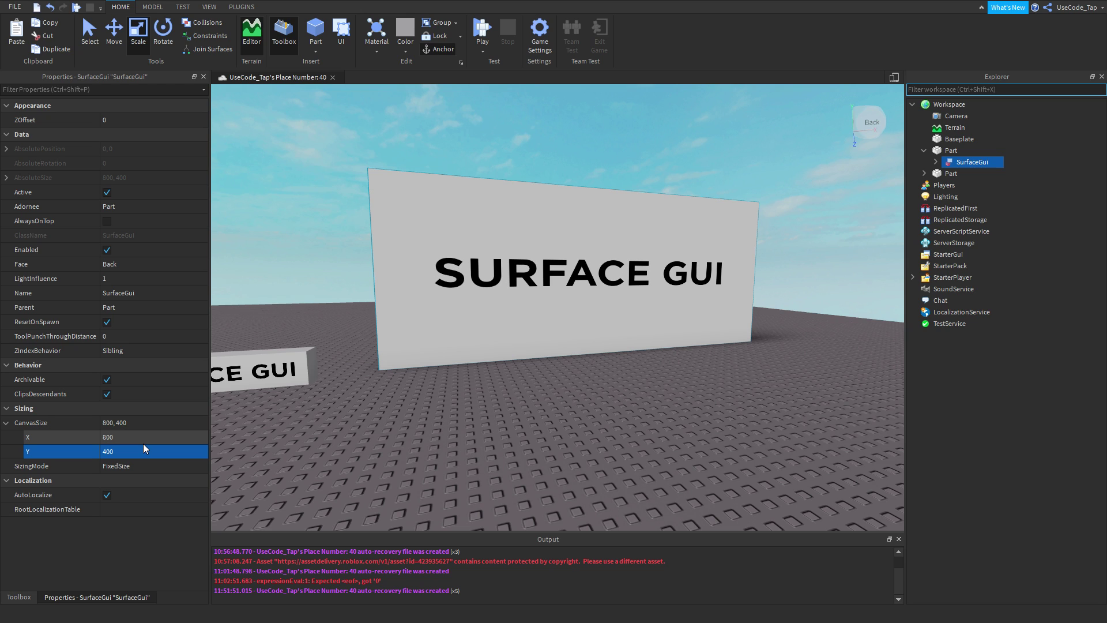
Set the SurfaceGui's CanvasSize Y to 200
click(144, 451)
text(20)
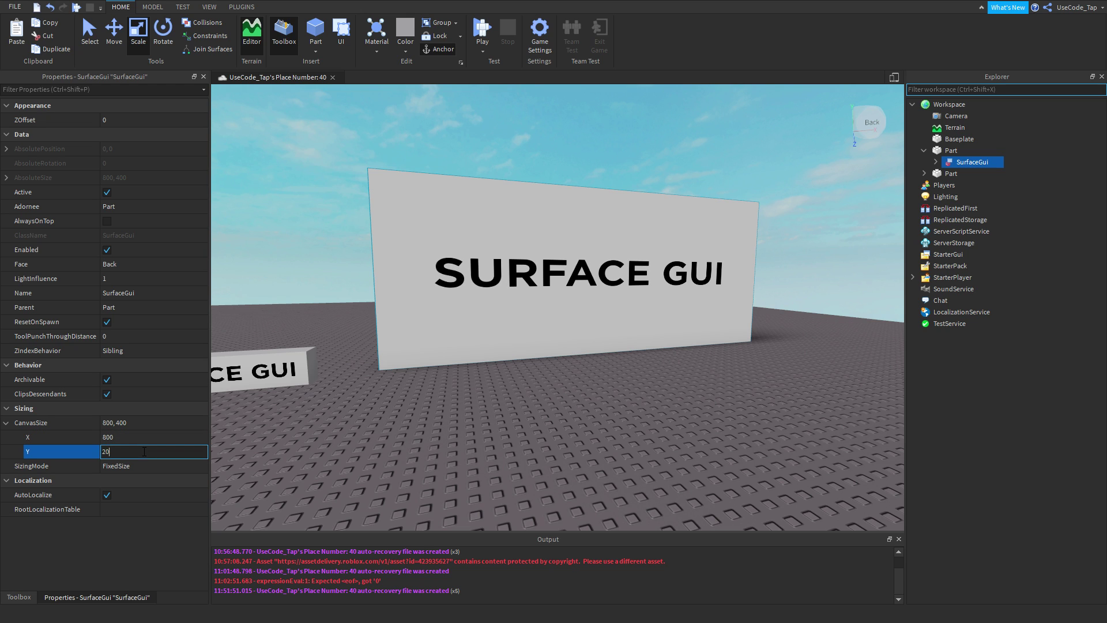
text(0)
key(Return)
Set the SurfaceGui's CanvasSize X to 600 and view the large wall's text beside the smaller part
click(145, 437)
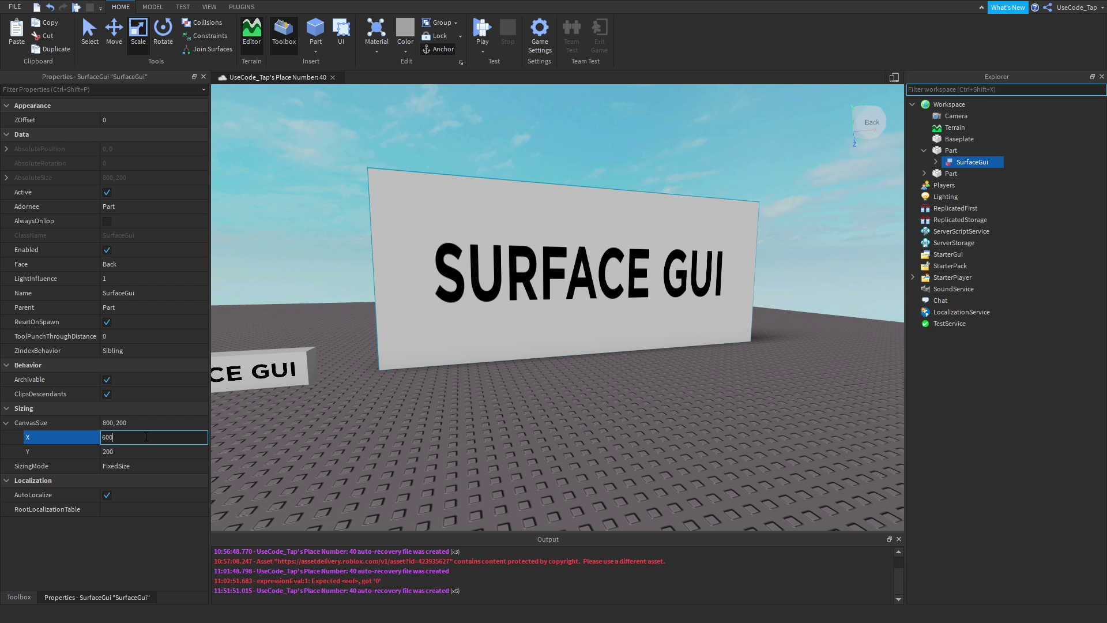
key(Return)
scroll(485, 335, down, 5)
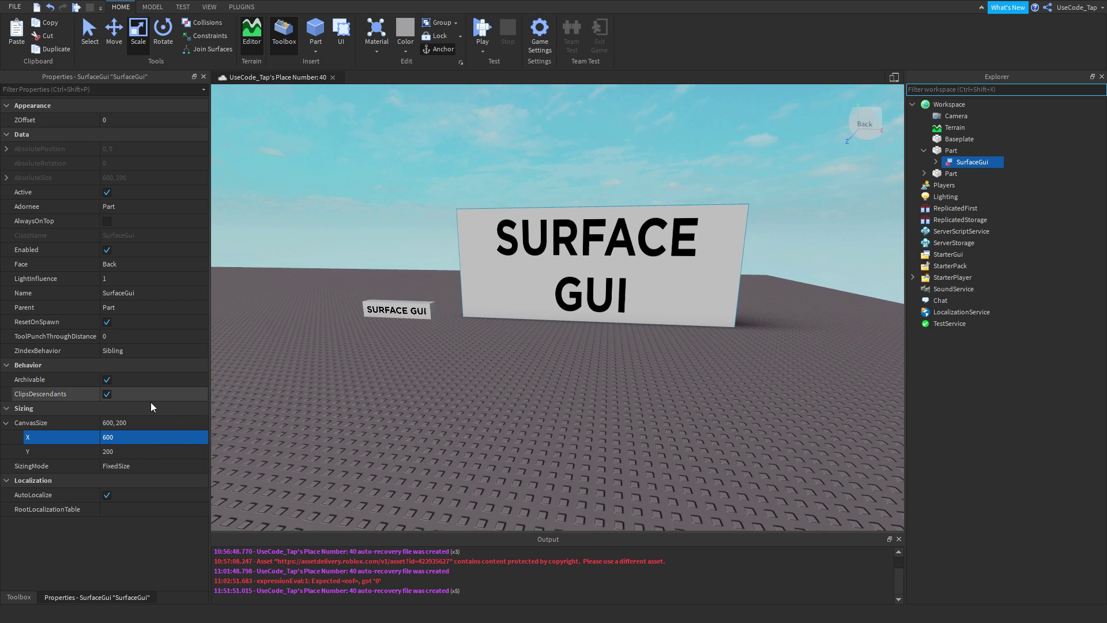
click(121, 439)
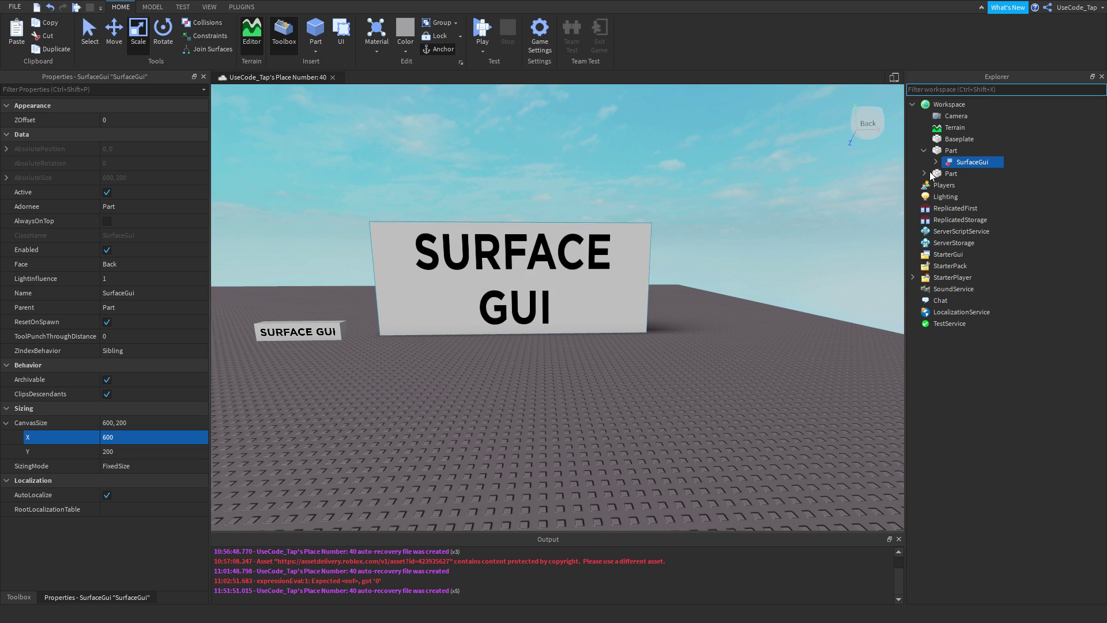
Set the large wall's SurfaceGui SizingMode to PixelsPerStud and inspect the text up close
click(950, 151)
click(950, 164)
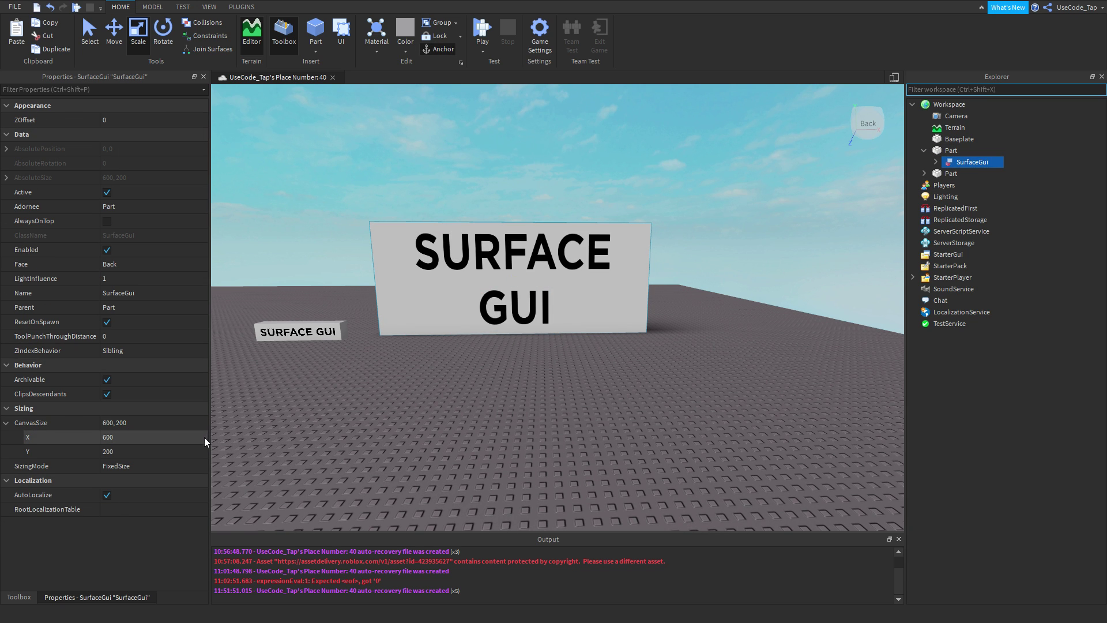
click(113, 468)
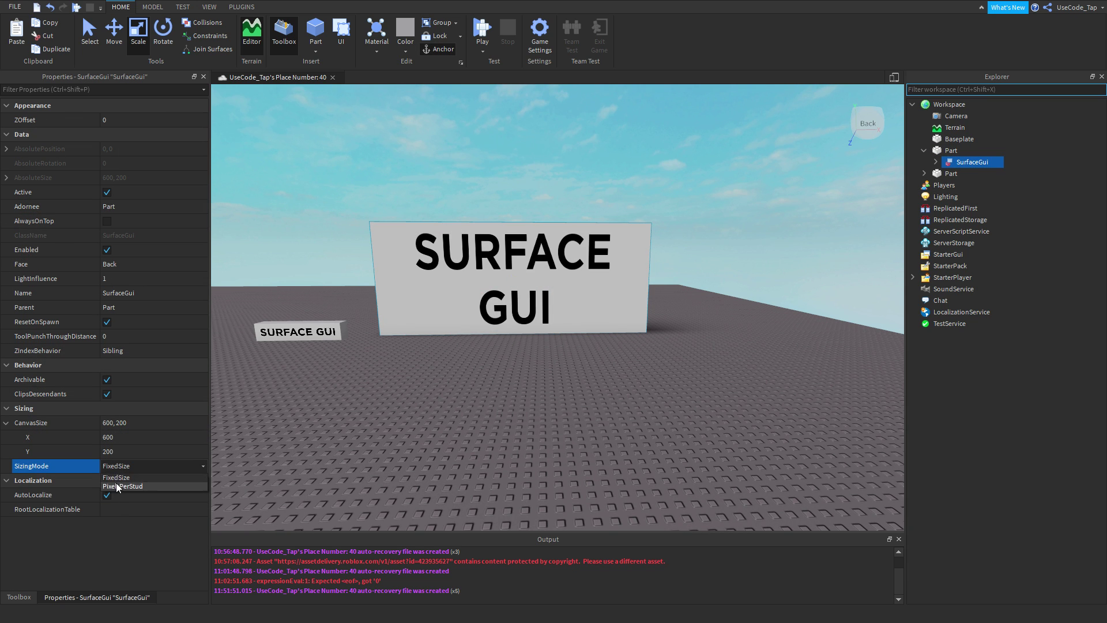
click(116, 479)
scroll(355, 413, up, 5)
scroll(353, 408, down, 5)
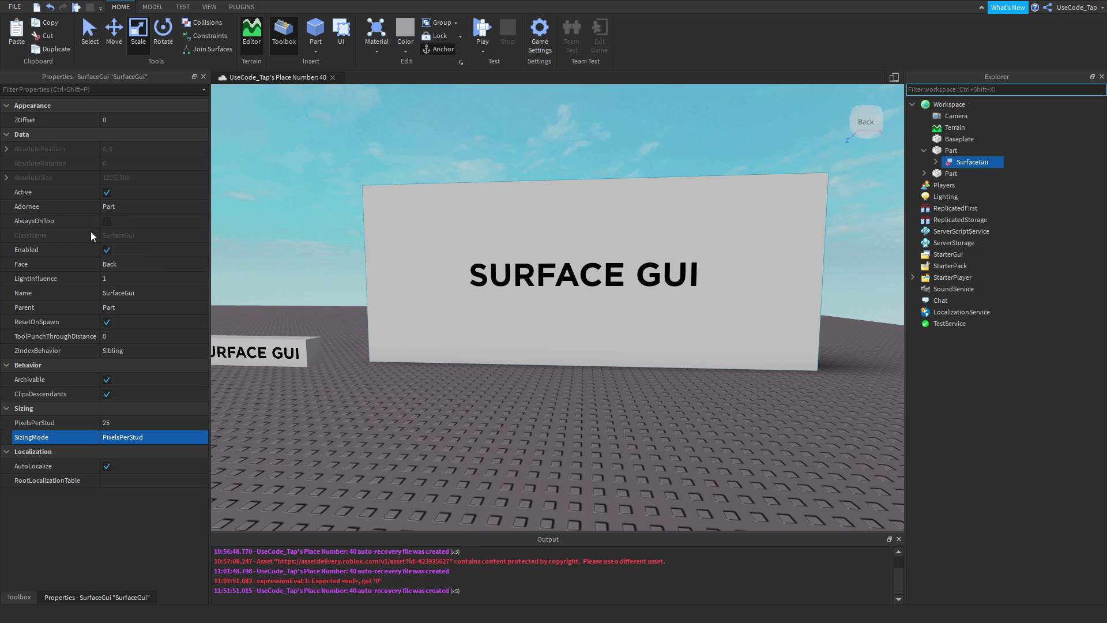
Switch the SurfaceGui's SizingMode to FixedSize and back to PixelsPerStud to compare the wall text
click(129, 442)
click(130, 435)
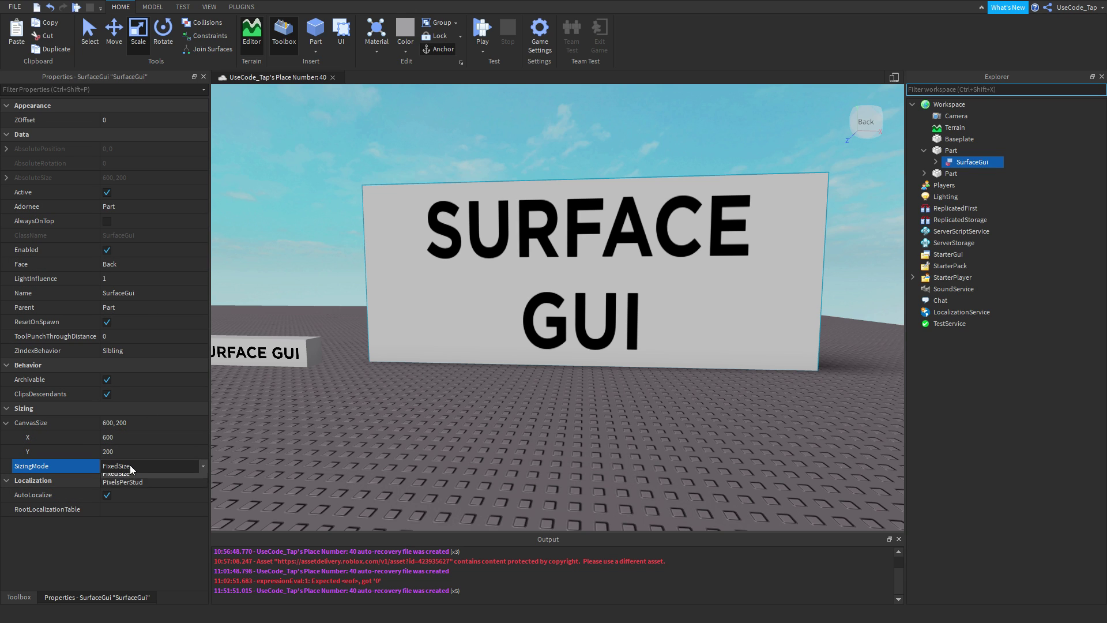
click(130, 464)
click(130, 484)
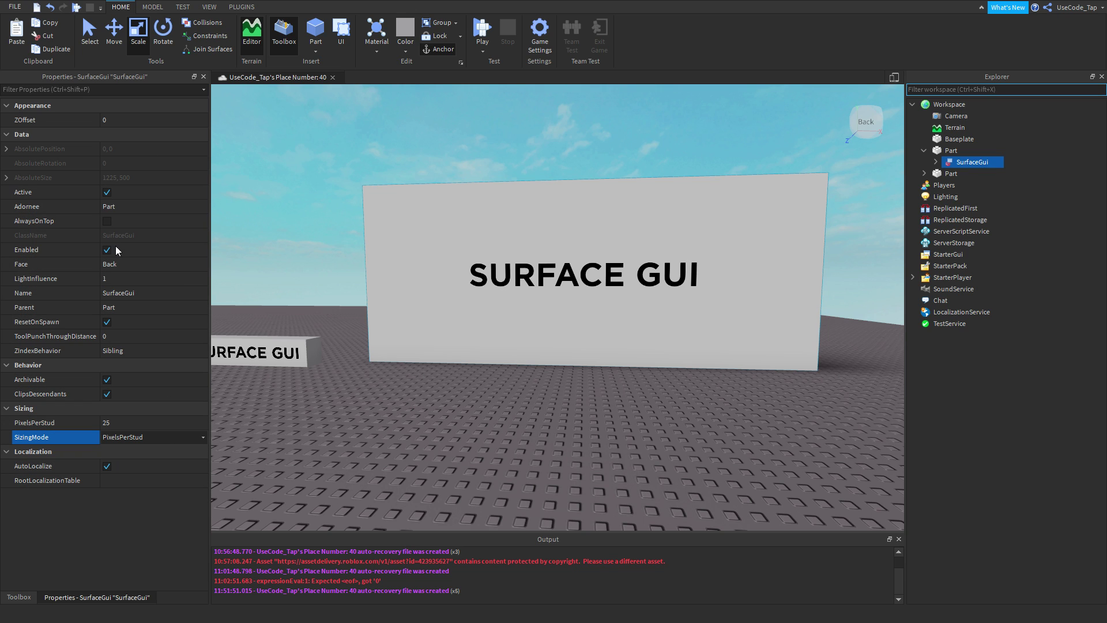
Change the SurfaceGui's SizingMode to FixedSize and set its CanvasSize to 1225 by 500
click(138, 432)
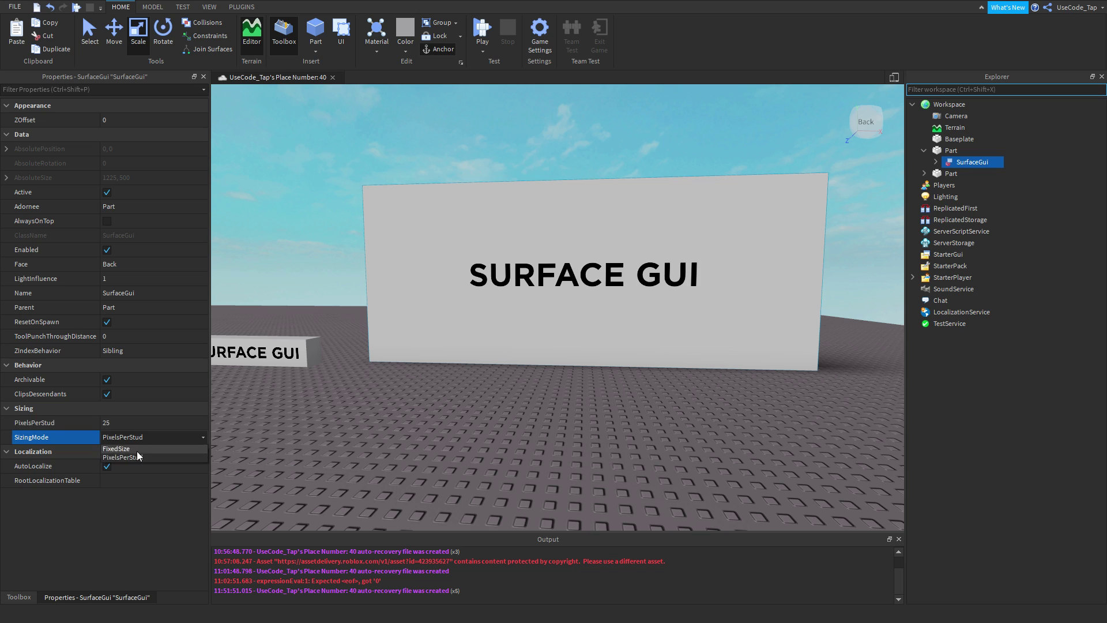
click(137, 451)
click(141, 438)
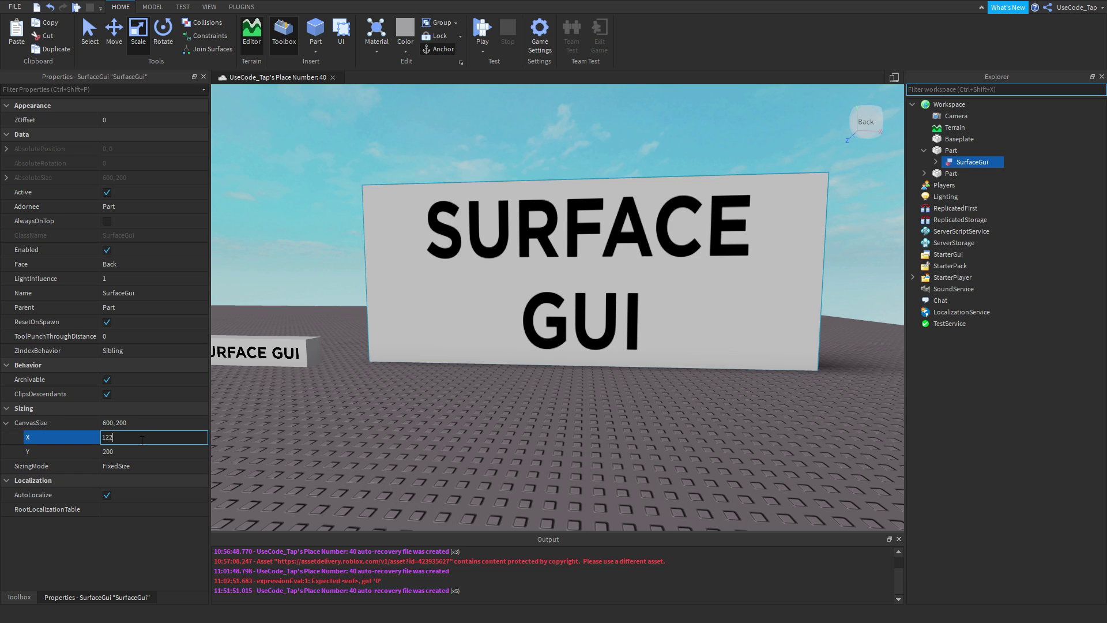
key(Tab)
text(500)
key(Return)
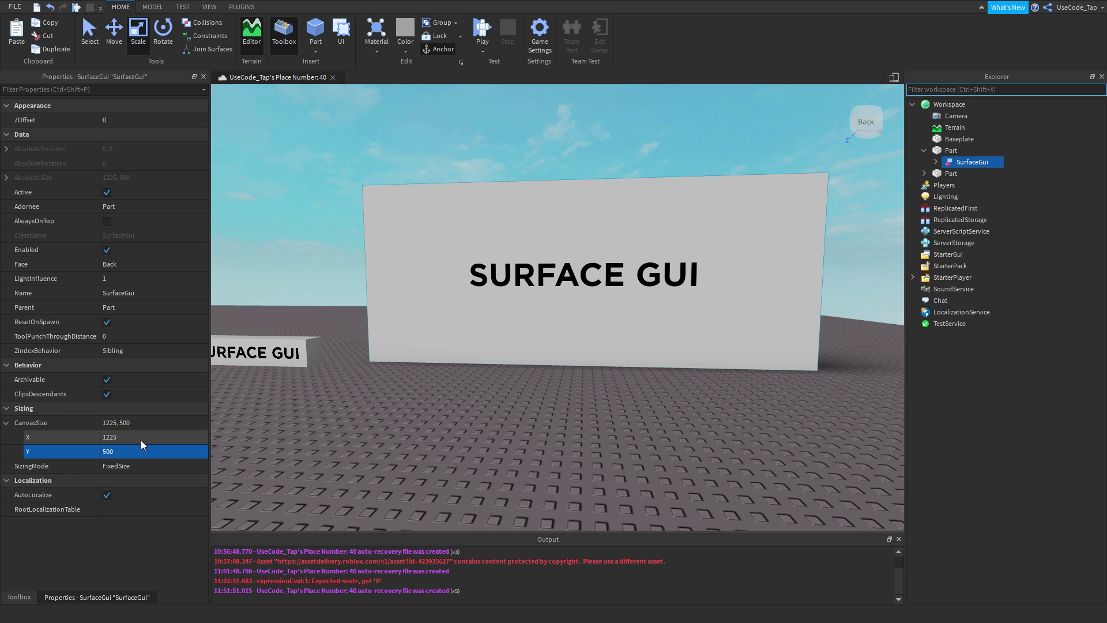
Return the large wall's SurfaceGui to the PixelsPerStud sizing mode
click(145, 466)
click(137, 487)
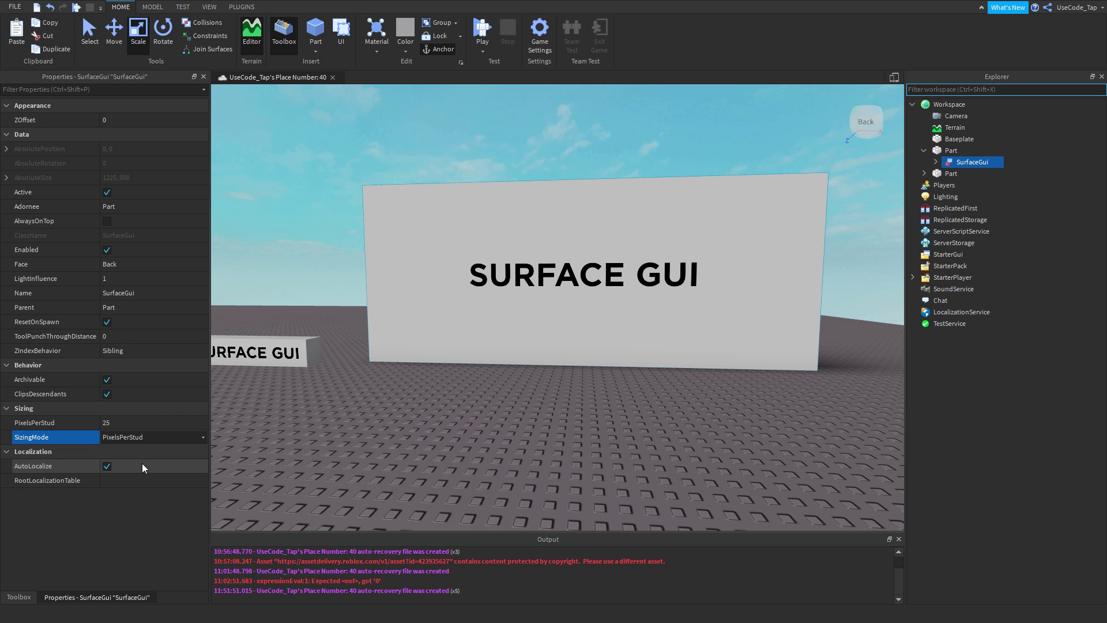
click(139, 463)
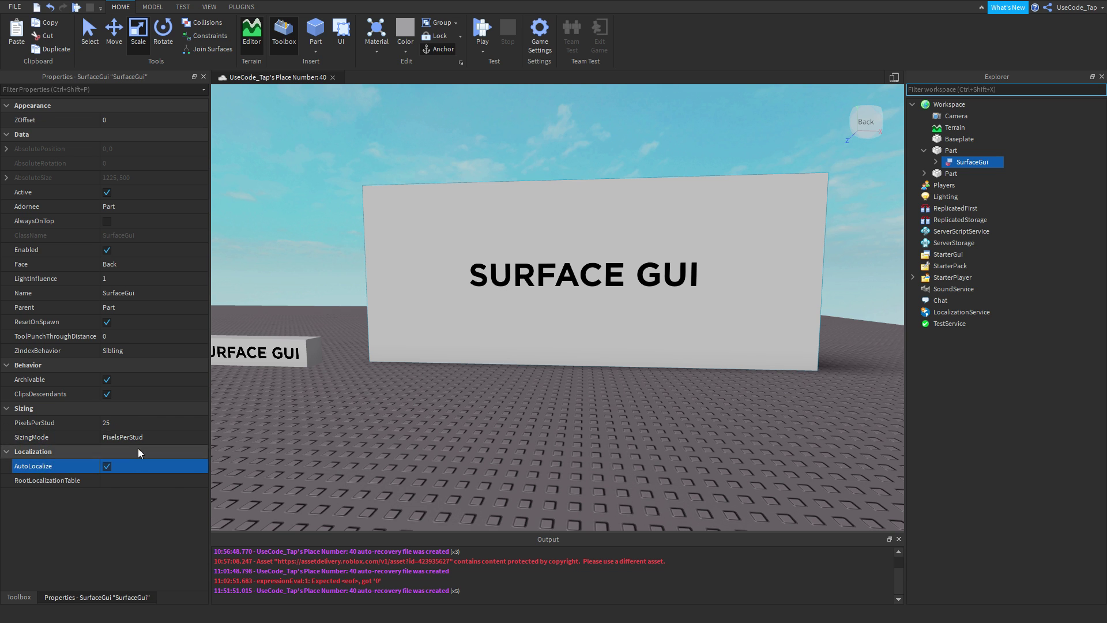
click(136, 441)
click(133, 448)
Undo the last change, cancel the Save As dialog without saving and clear the selection
click(465, 389)
key(w)
right_drag(466, 389, 582, 346)
key(s)
key(ctrl+z)
key(ctrl+s)
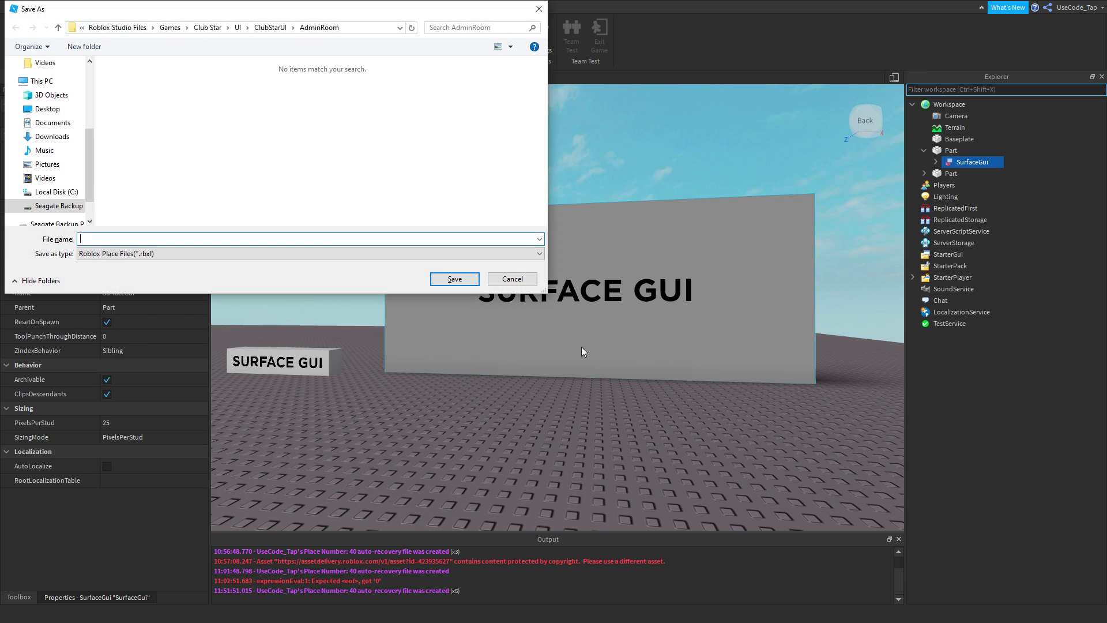
click(518, 280)
click(572, 406)
key(s)
right_drag(572, 406, 572, 406)
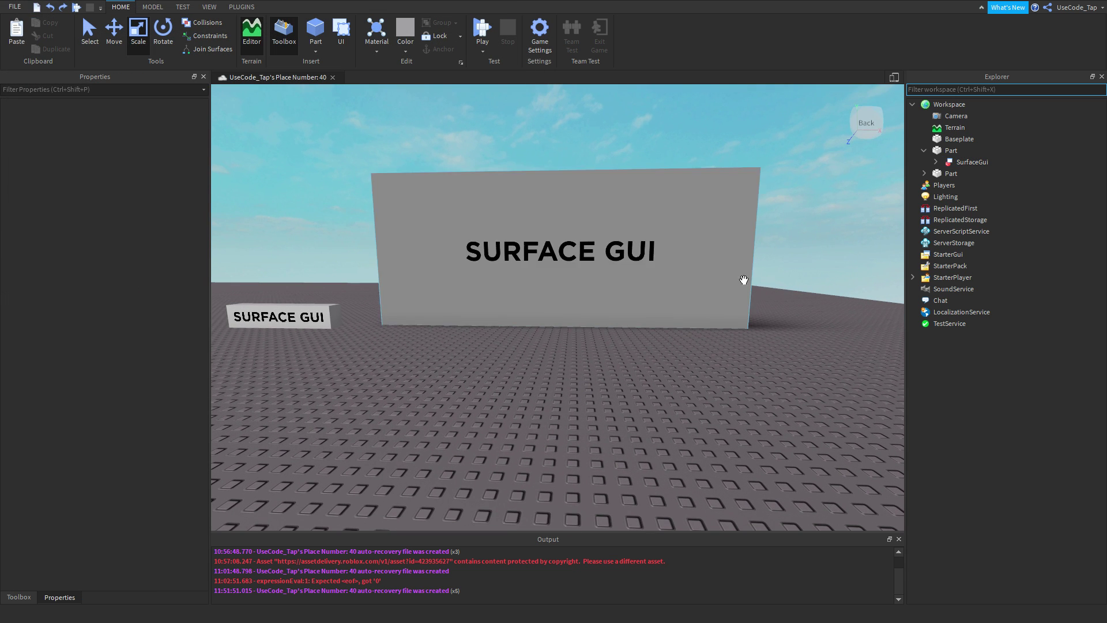
Turn AutoLocalize back on for the large wall's SurfaceGui and compare both parts' text
click(951, 173)
click(950, 164)
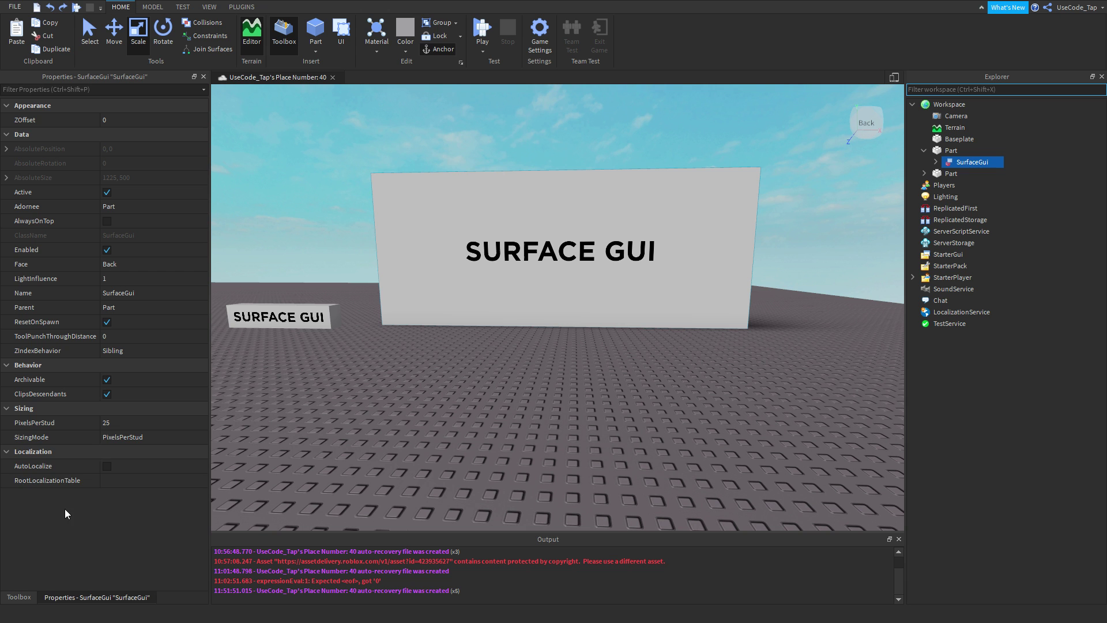
click(122, 466)
right_drag(319, 371, 320, 372)
key(w)
key(s)
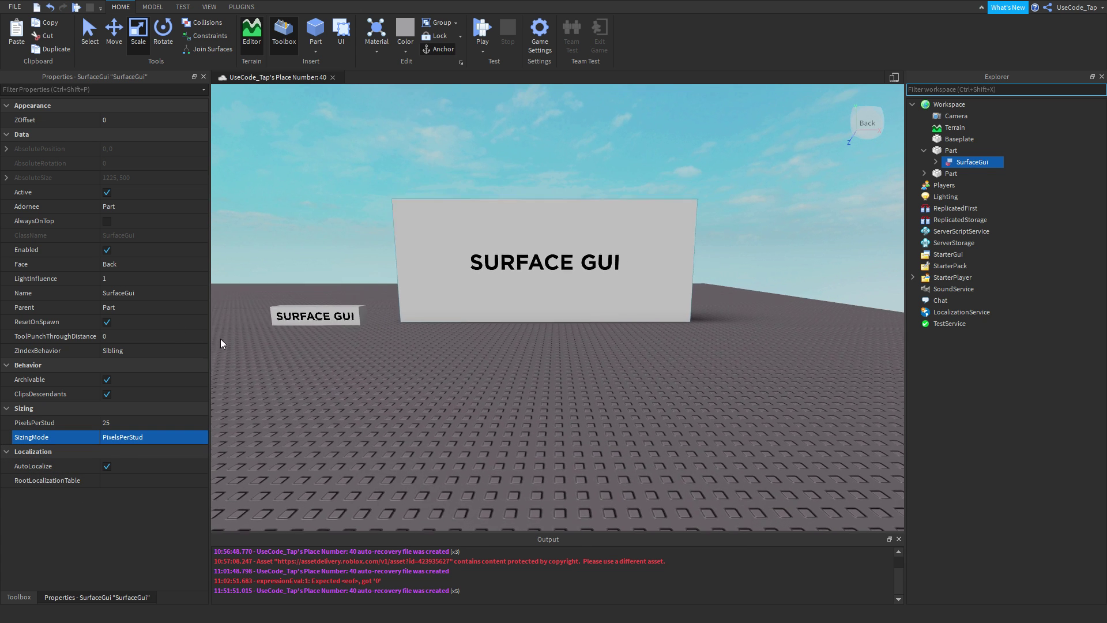
key(w)
key(w)
key(s)
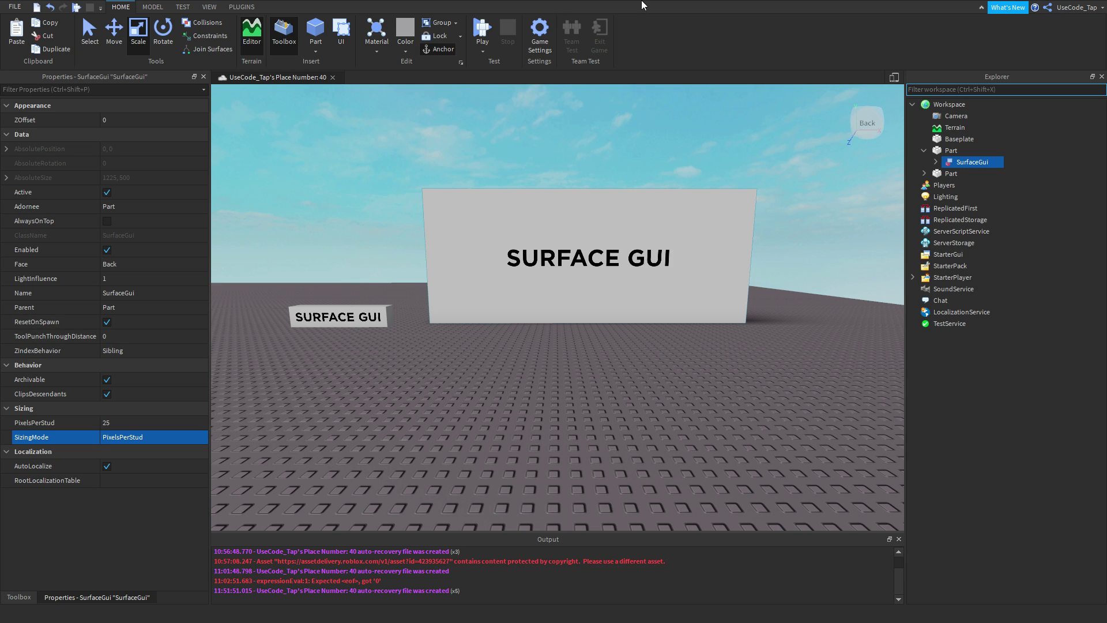
Inspect the properties of the TextButton inside the large wall's SurfaceGui, then reselect the SurfaceGui
click(966, 251)
click(549, 256)
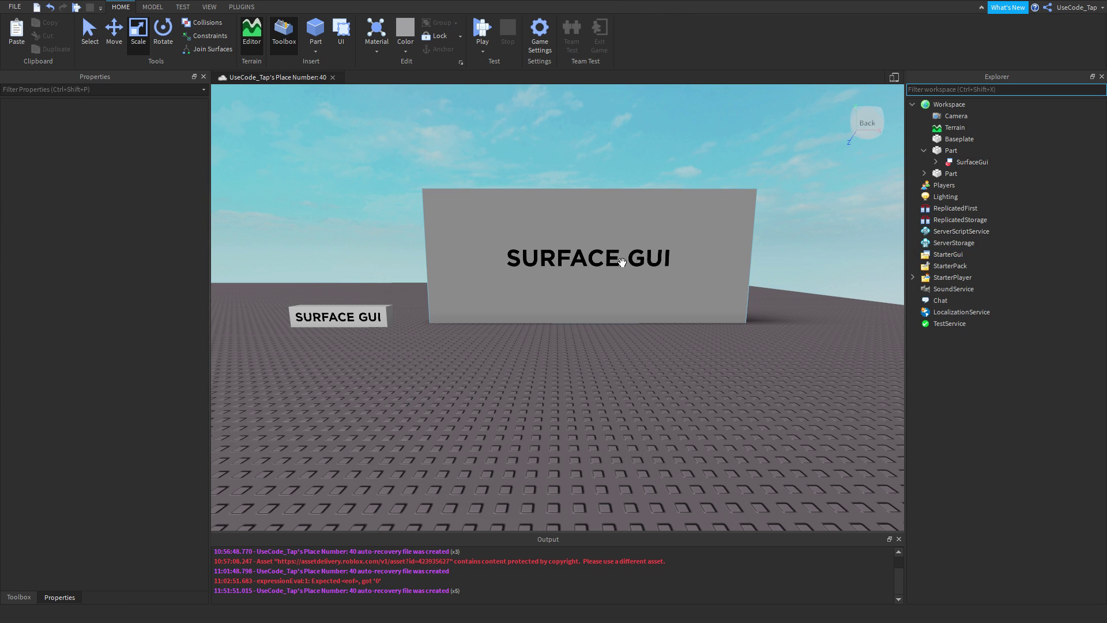
click(954, 243)
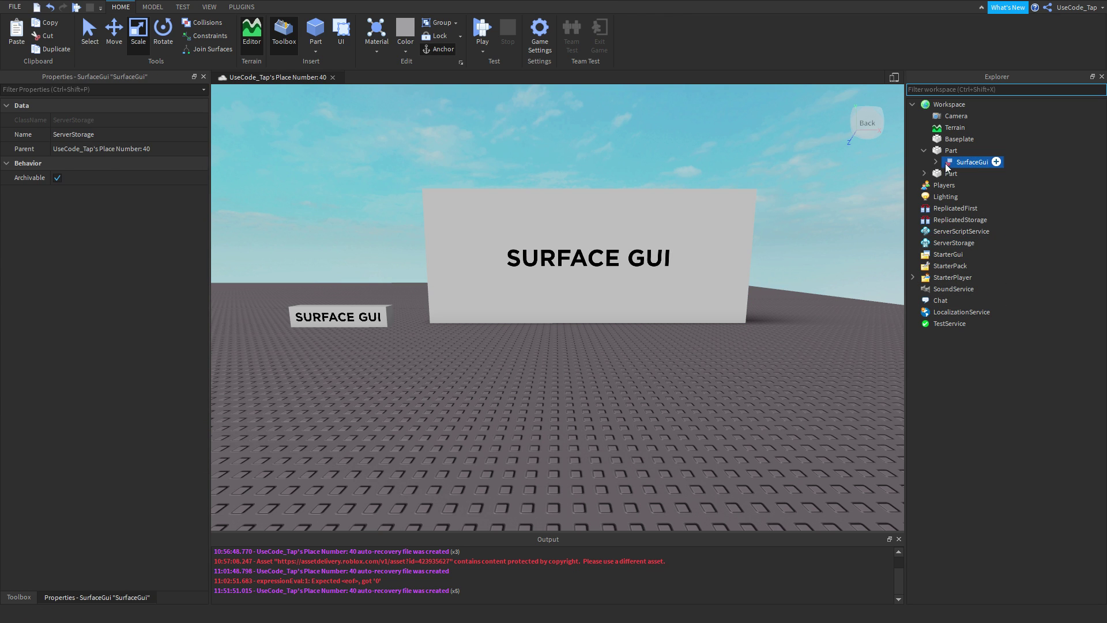
click(936, 162)
click(955, 183)
click(960, 175)
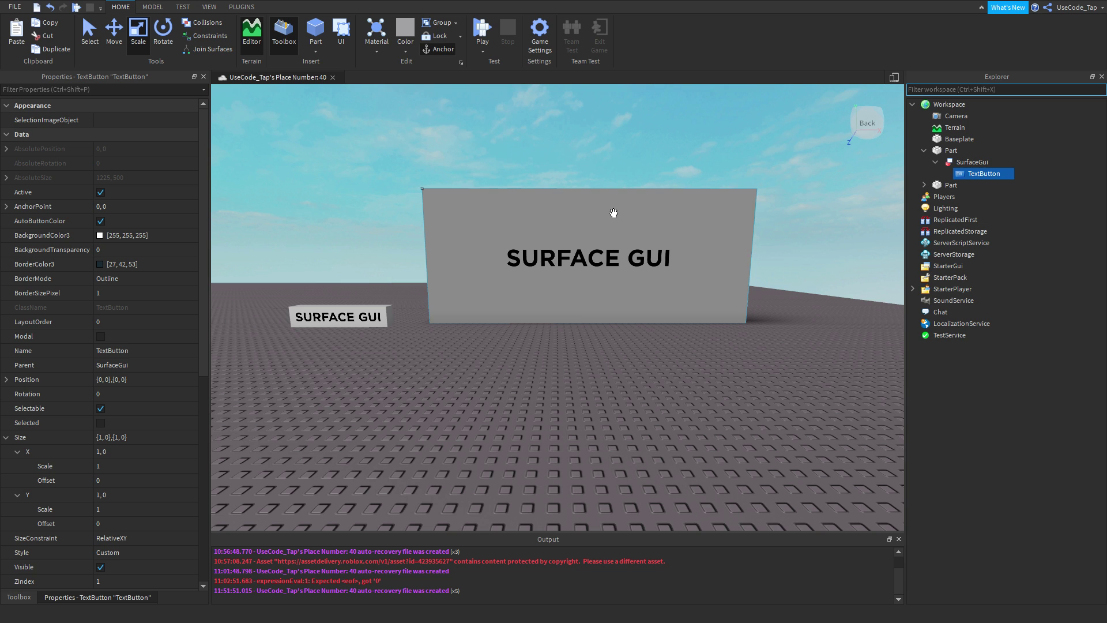
scroll(144, 420, down, 5)
click(973, 162)
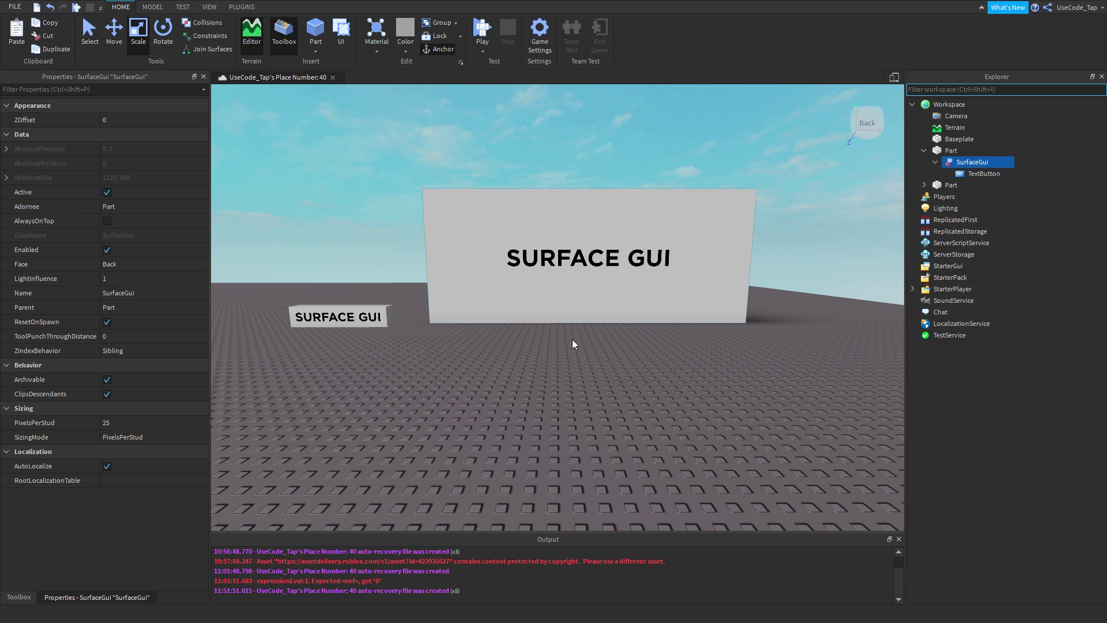
Set the large wall's SurfaceGui ToolPunchThroughDistance to 15
right_drag(572, 344, 657, 345)
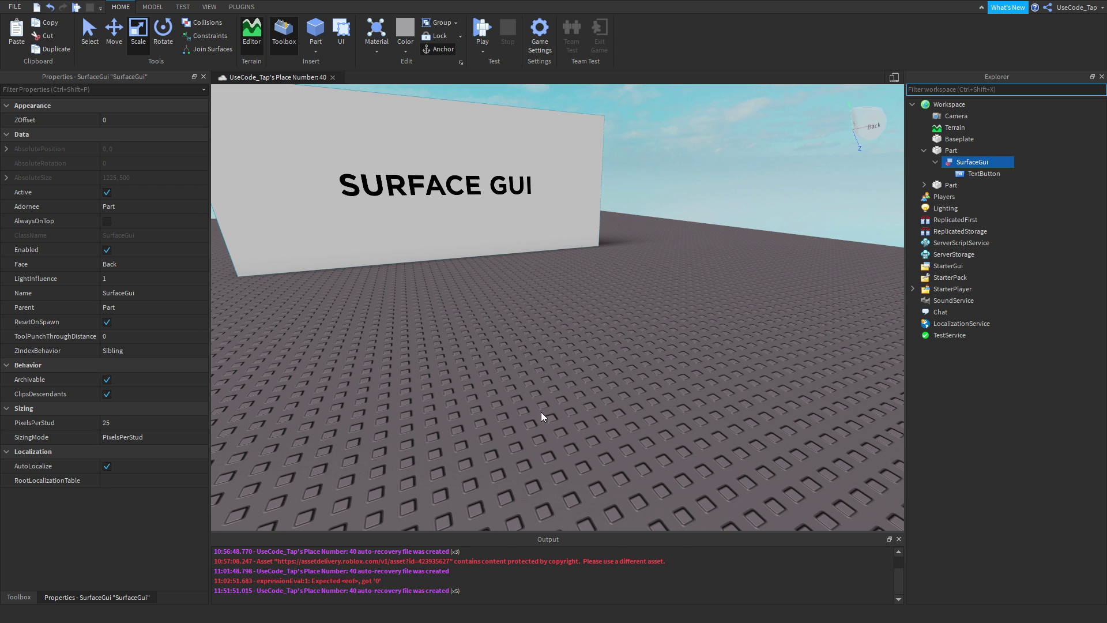
right_drag(542, 416, 380, 316)
right_drag(449, 289, 493, 331)
key(s)
key(w)
click(173, 336)
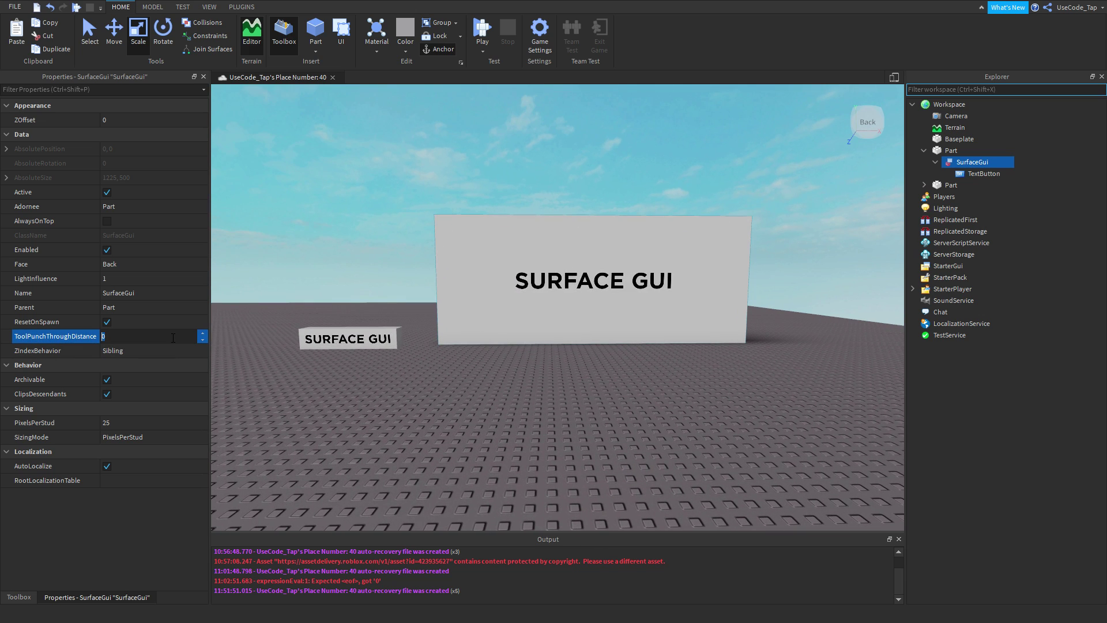
key(Return)
Examine the large wall and the smaller part from close up, at an angle and from the side
right_drag(486, 272, 555, 353)
right_drag(402, 352, 579, 323)
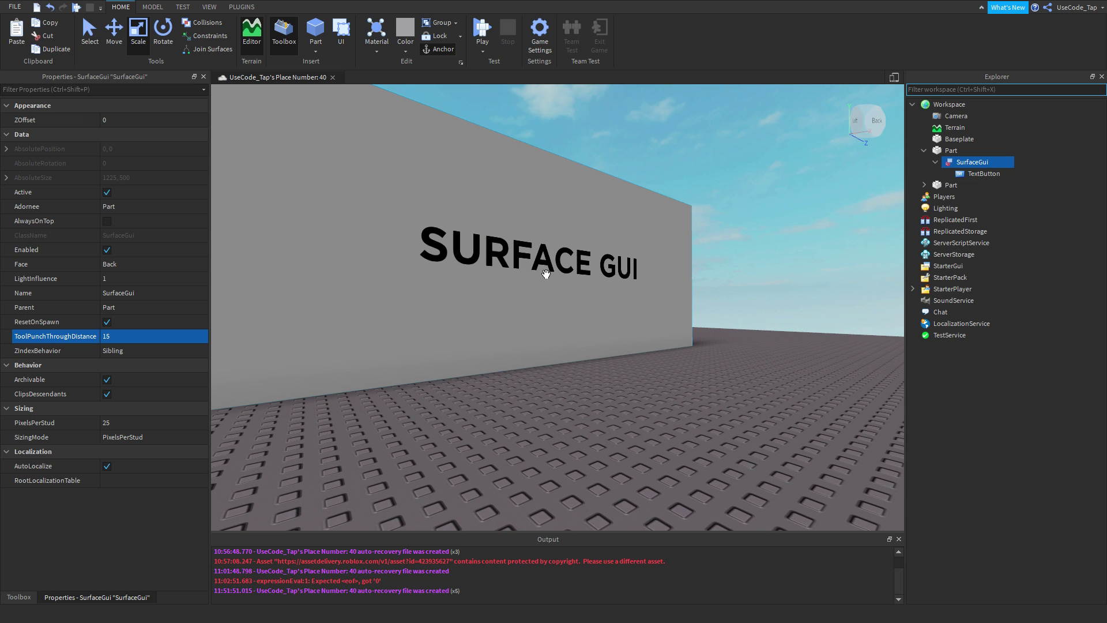
scroll(543, 271, up, 5)
right_drag(416, 419, 537, 368)
right_drag(451, 383, 478, 403)
scroll(475, 403, down, 5)
scroll(476, 403, down, 5)
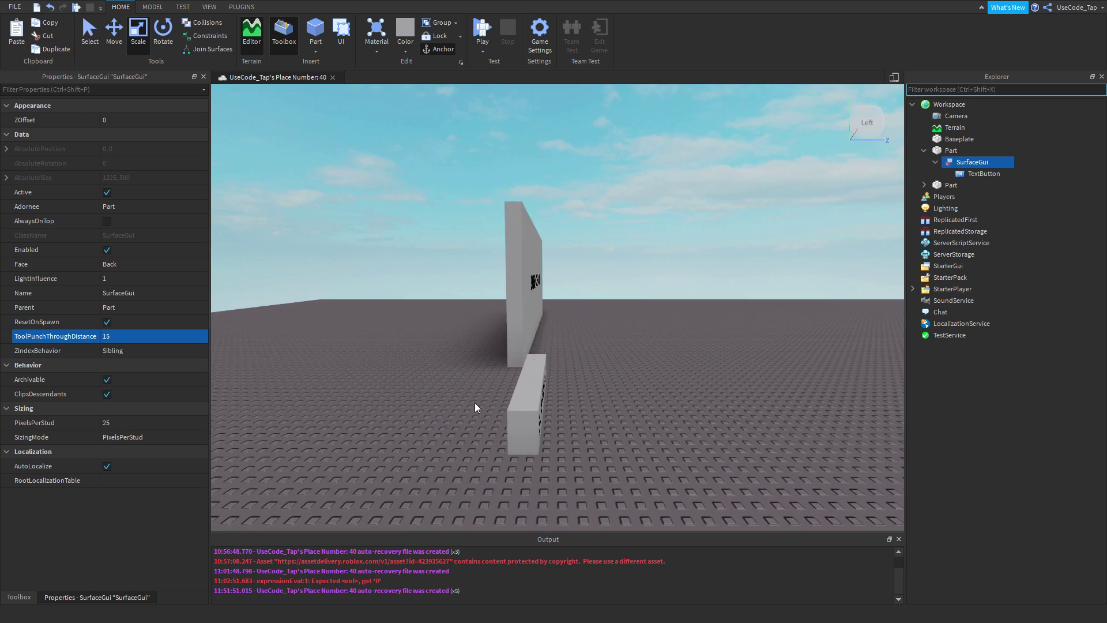
scroll(582, 378, up, 3)
Place the smaller part against the large wall's end face and lower it with the Move tool
drag(590, 371, 550, 218)
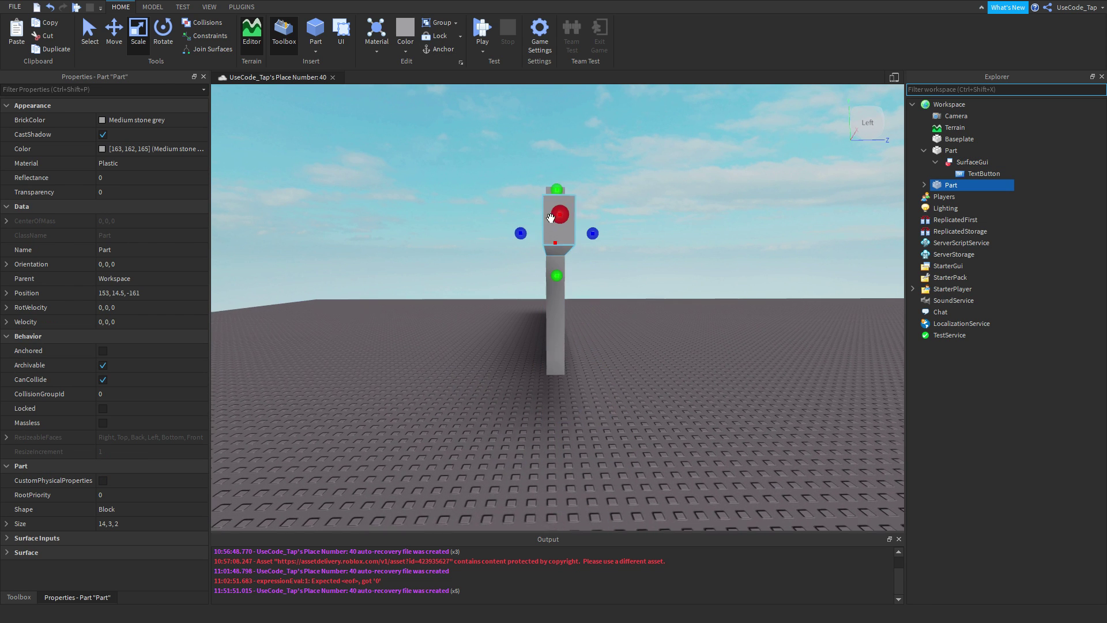
scroll(550, 218, up, 5)
right_drag(549, 218, 551, 218)
key(ctrl+2)
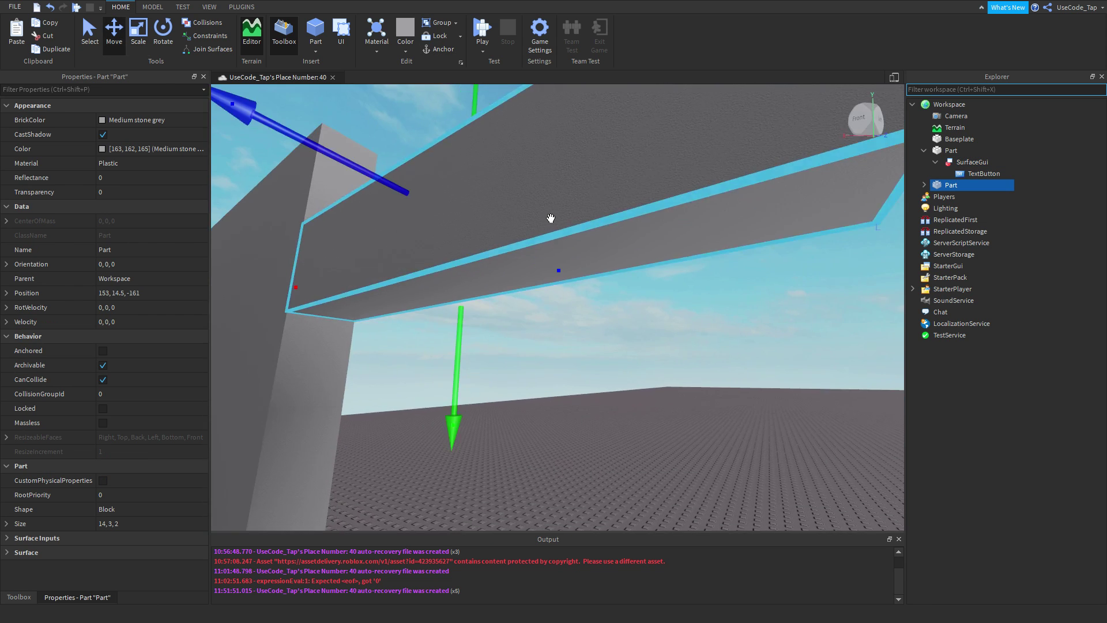
scroll(551, 218, down, 5)
drag(501, 363, 510, 477)
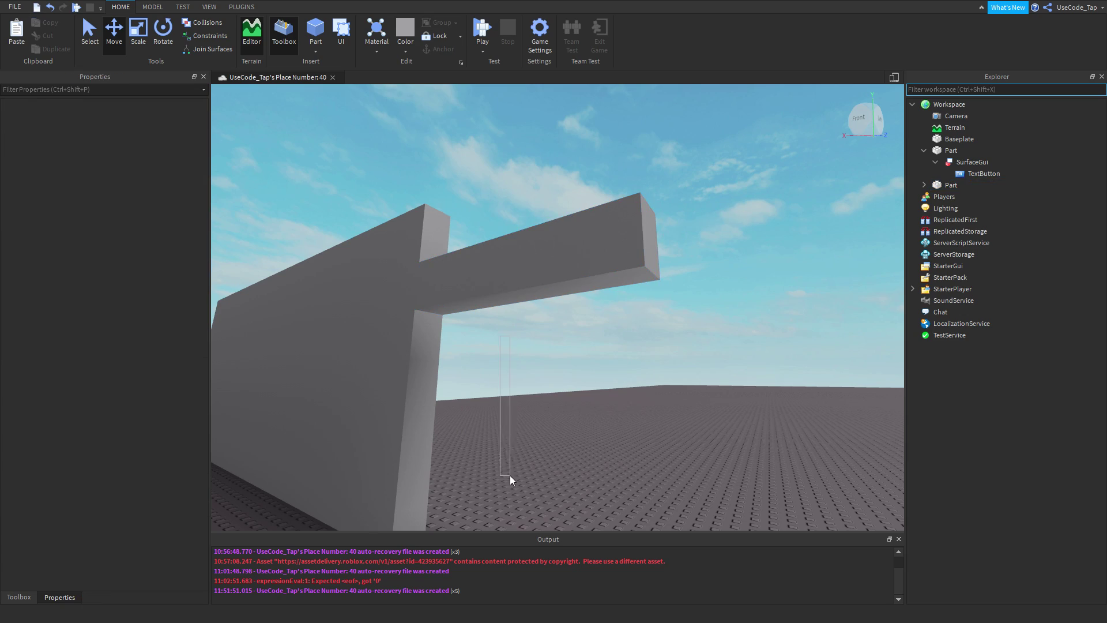
click(512, 285)
drag(512, 353, 509, 466)
Examine the smaller part's placement and the large wall's text from near and far
scroll(597, 295, up, 5)
right_drag(598, 295, 597, 296)
scroll(597, 295, down, 5)
click(624, 443)
scroll(624, 442, up, 3)
scroll(624, 441, up, 3)
right_drag(624, 441, 624, 441)
scroll(624, 441, down, 10)
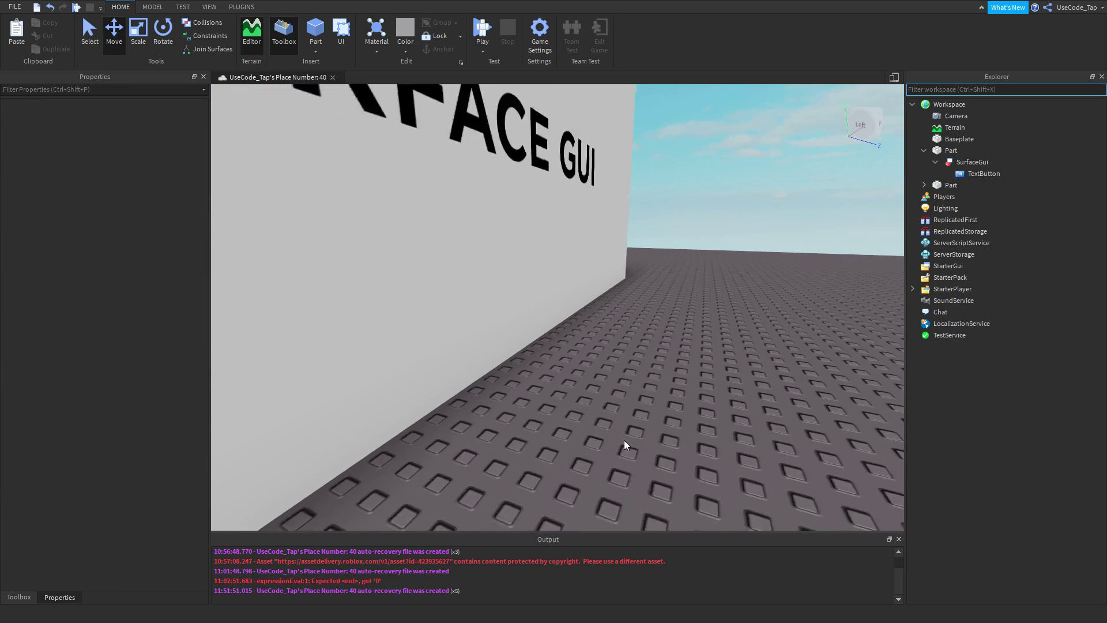
scroll(486, 308, up, 4)
scroll(485, 308, down, 6)
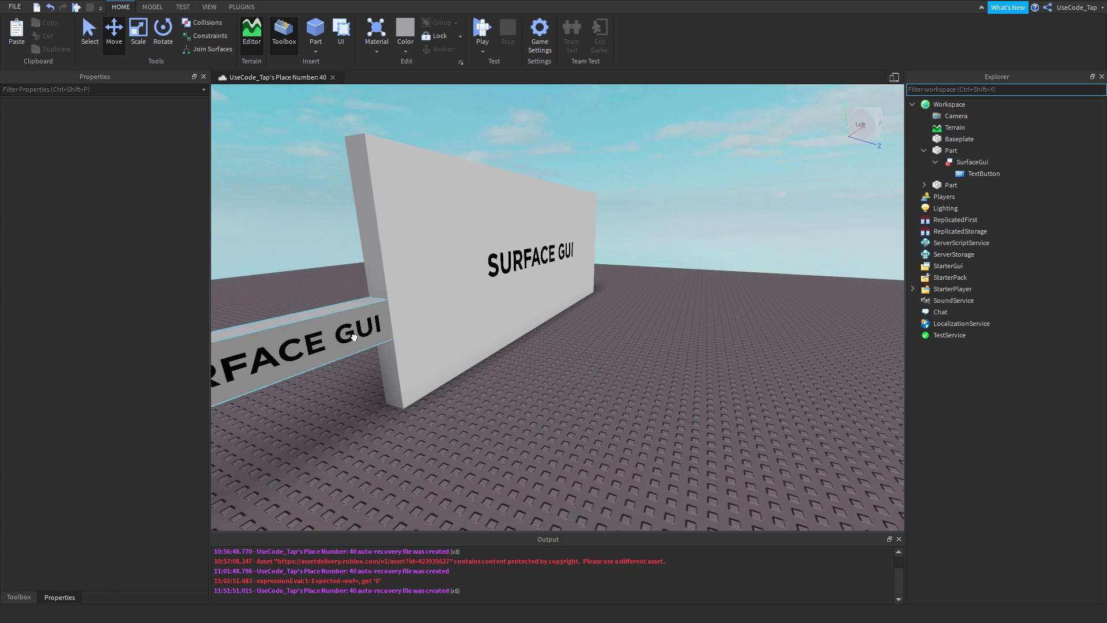
Raise the smaller part slightly beside the large wall and check both parts from the back
click(353, 333)
drag(339, 264, 334, 234)
click(572, 332)
scroll(569, 324, up, 6)
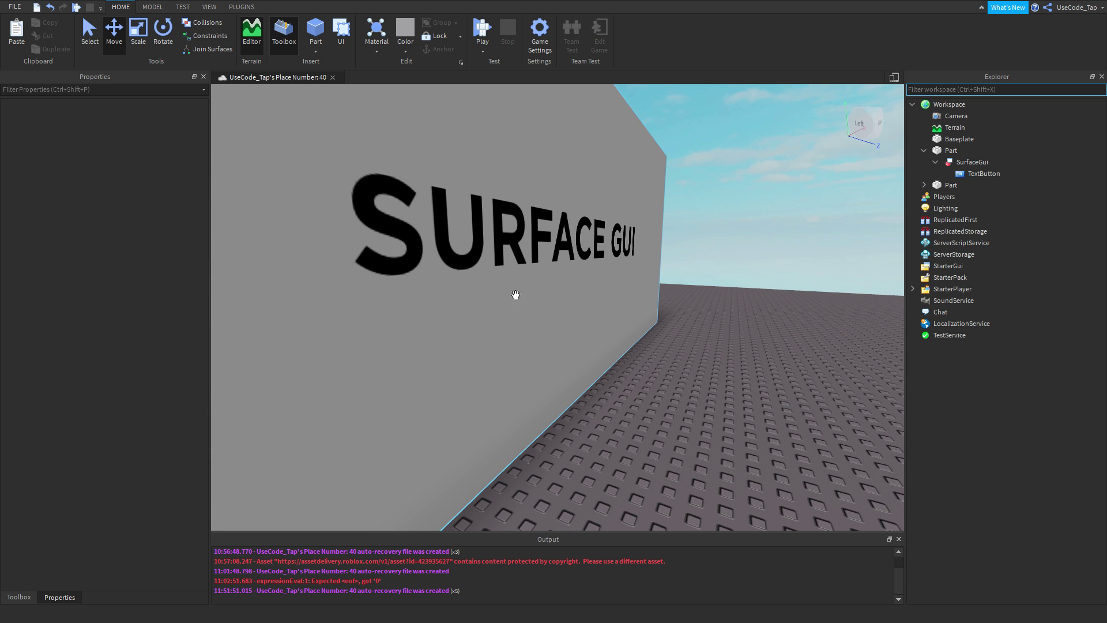
right_drag(888, 200, 851, 204)
scroll(854, 204, down, 6)
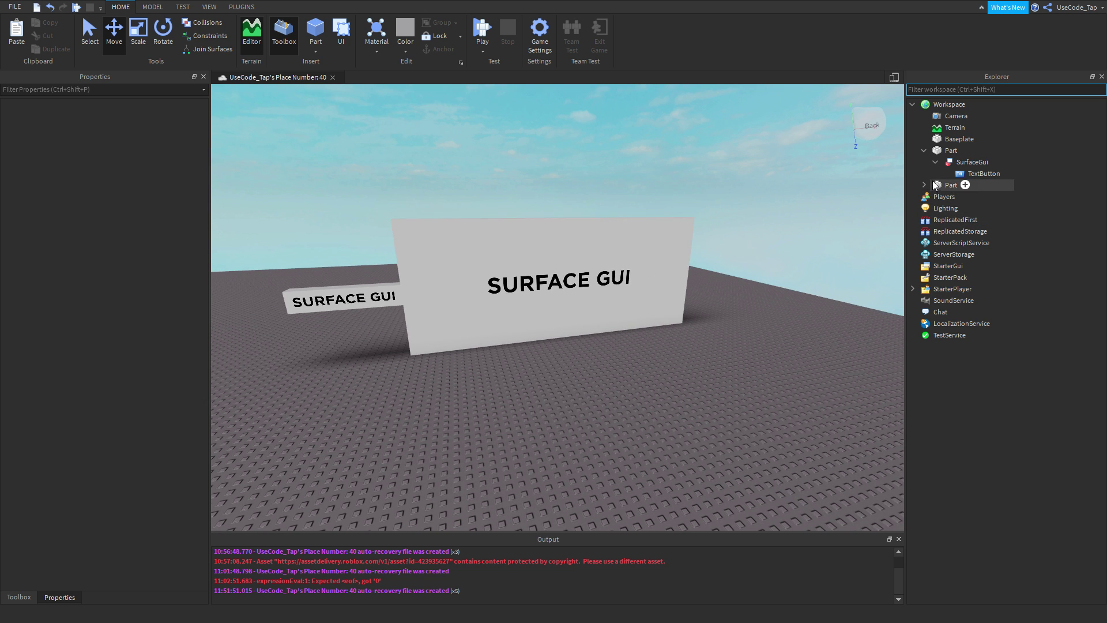
Toggle AlwaysOnTop on the large wall's SurfaceGui to compare the effect, leaving it enabled
click(972, 162)
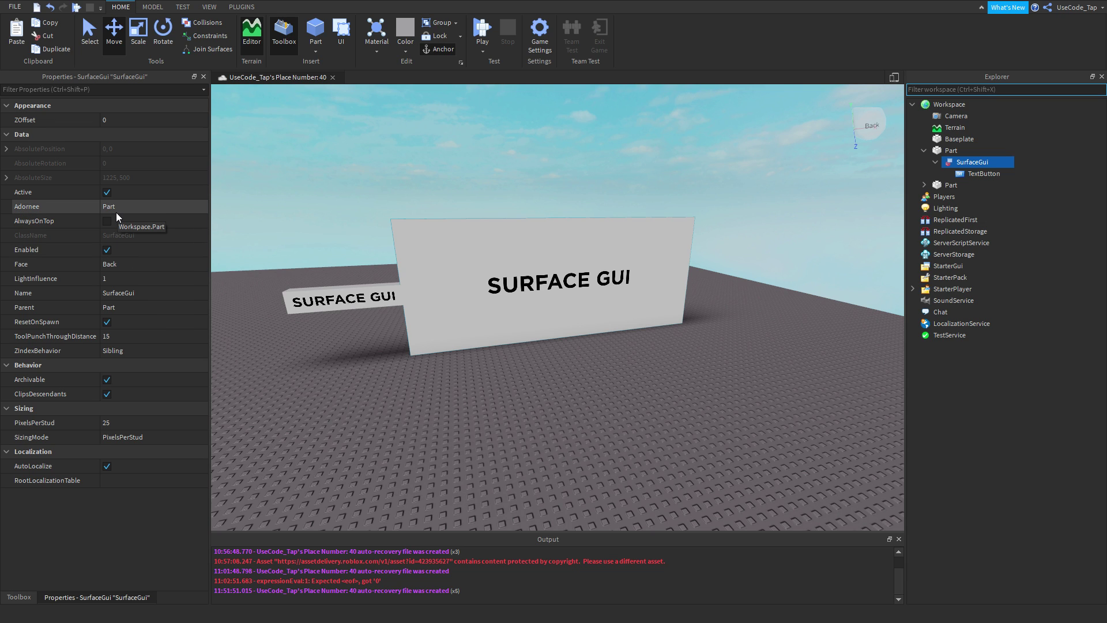
click(100, 223)
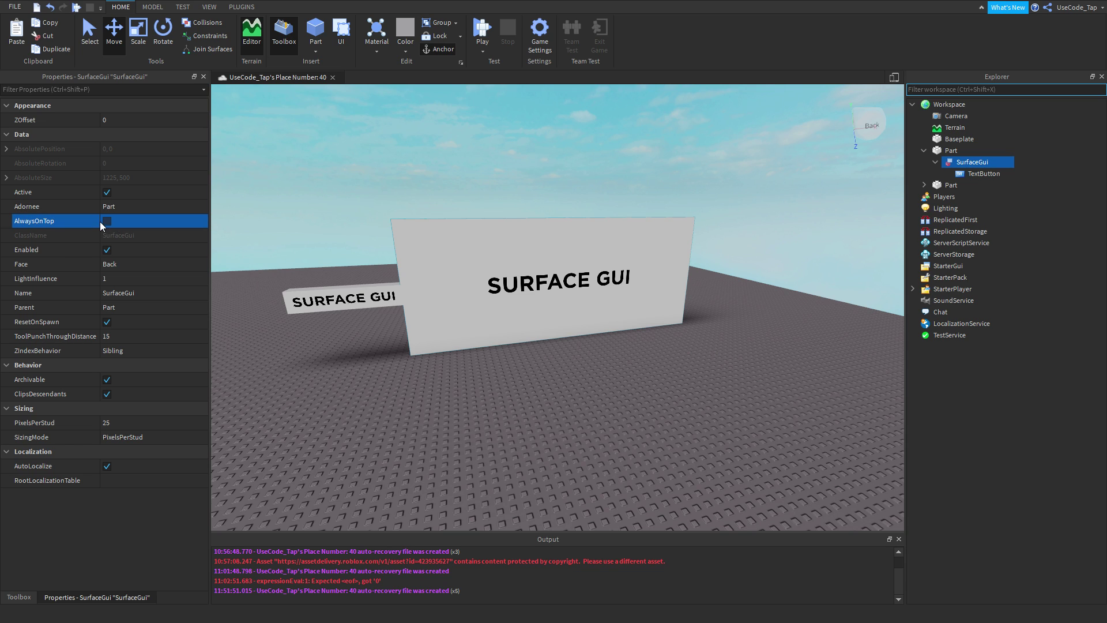
click(106, 223)
click(105, 223)
click(106, 224)
click(107, 224)
double_click(107, 223)
click(106, 223)
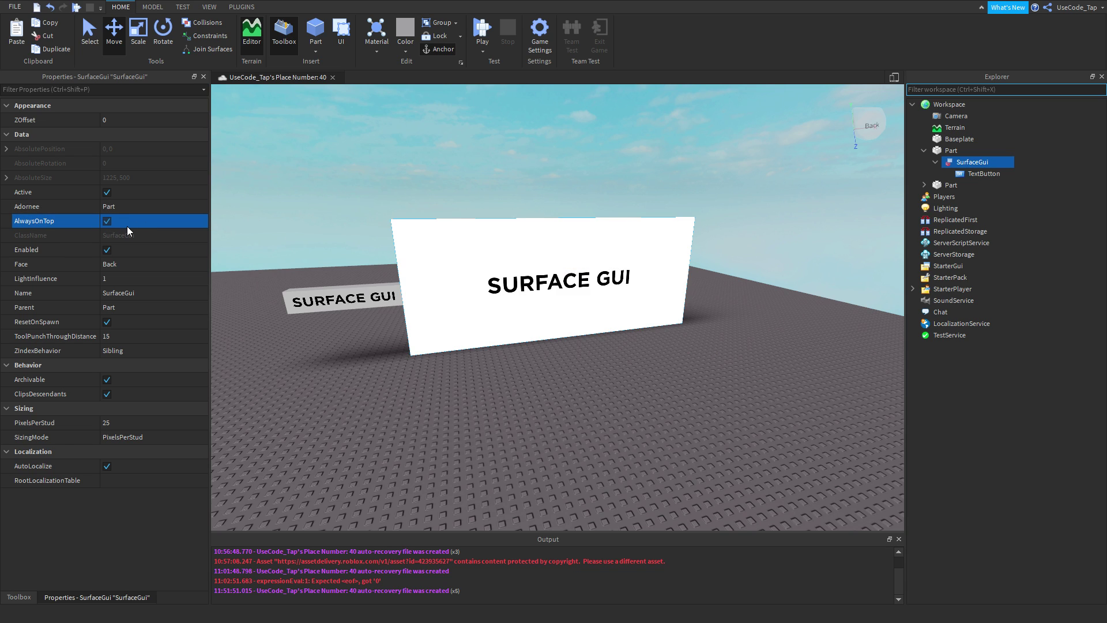
click(107, 222)
click(107, 224)
scroll(765, 240, up, 5)
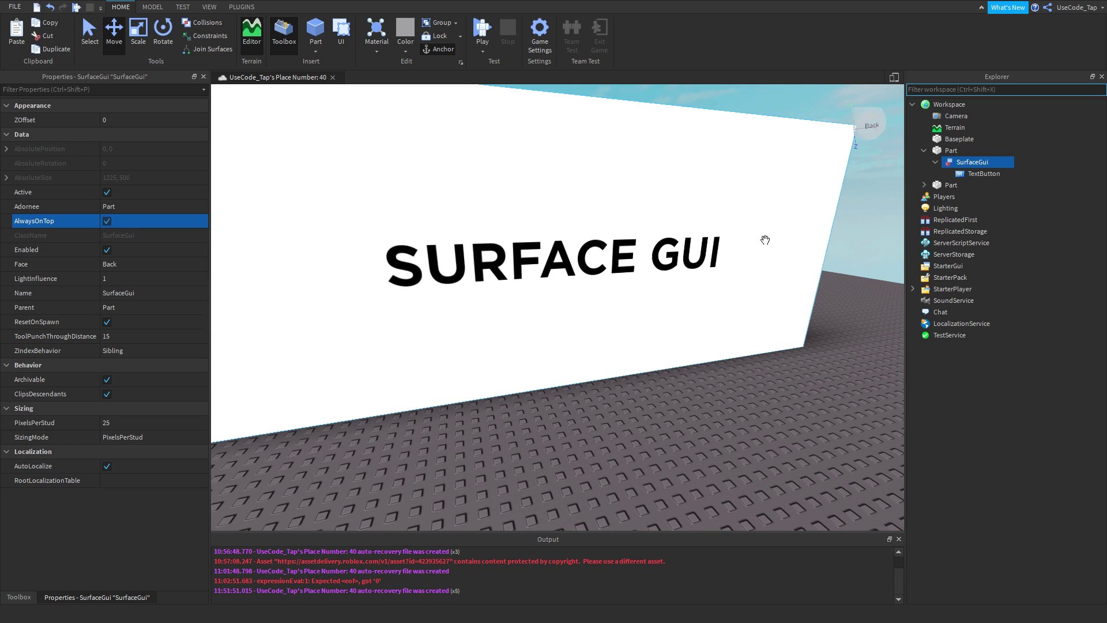
Inspect the properties of the TextButton inside the large wall's SurfaceGui
click(969, 174)
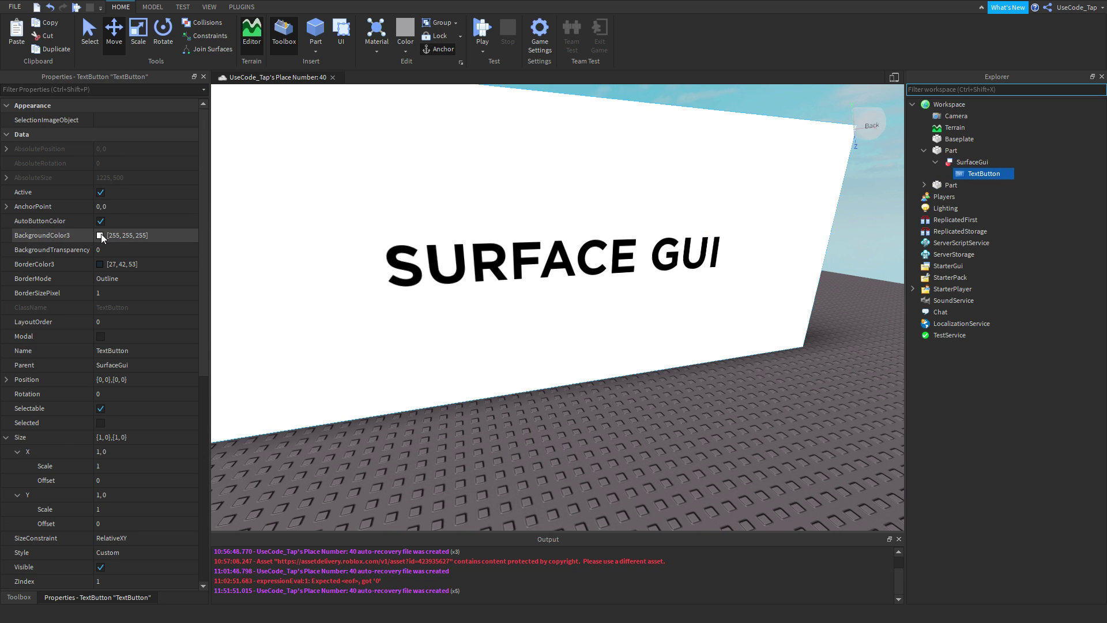
click(978, 163)
click(970, 175)
Compare the lit appearance of the large wall's text surface with the smaller part from several angles and distances
right_drag(749, 208, 711, 230)
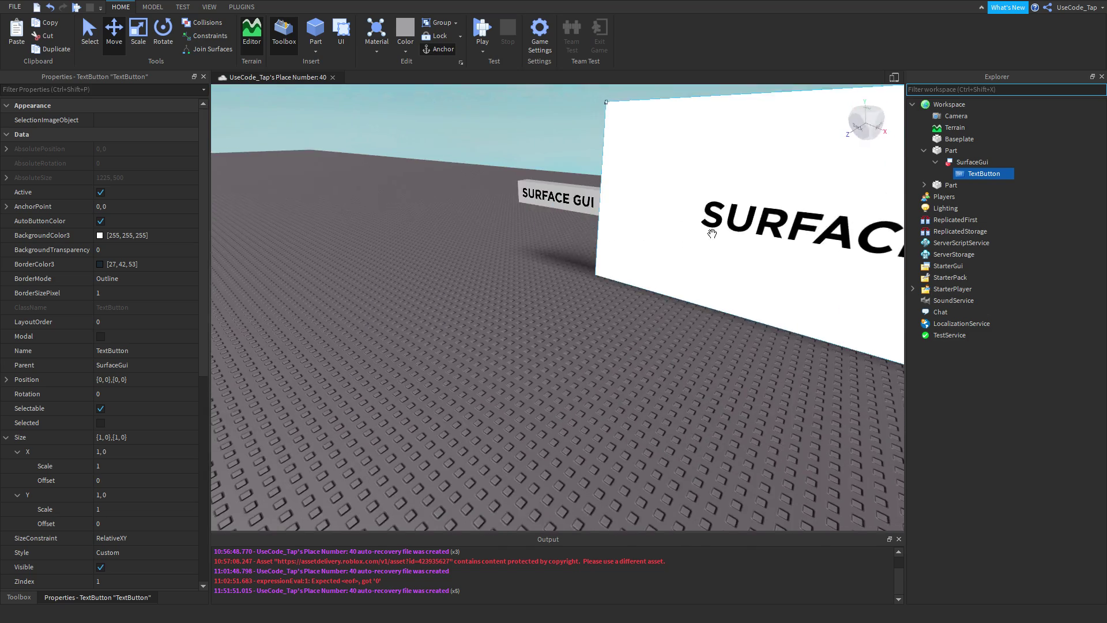
scroll(711, 230, down, 3)
key(w)
right_drag(594, 192, 594, 186)
key(w)
scroll(588, 263, down, 3)
right_drag(589, 263, 588, 263)
scroll(589, 263, down, 3)
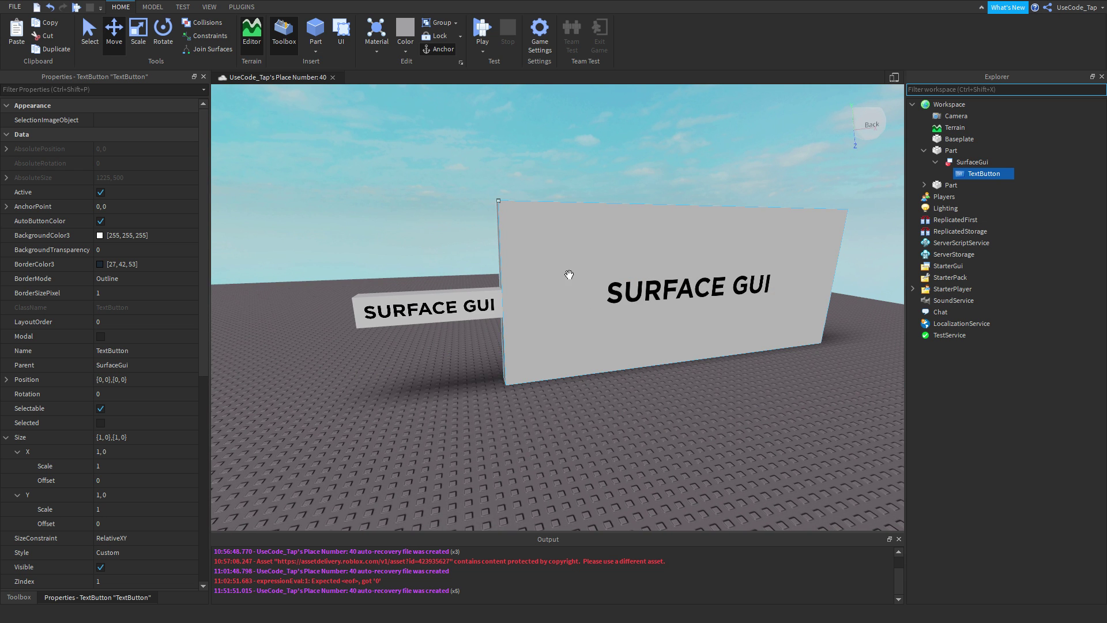
scroll(444, 307, up, 2)
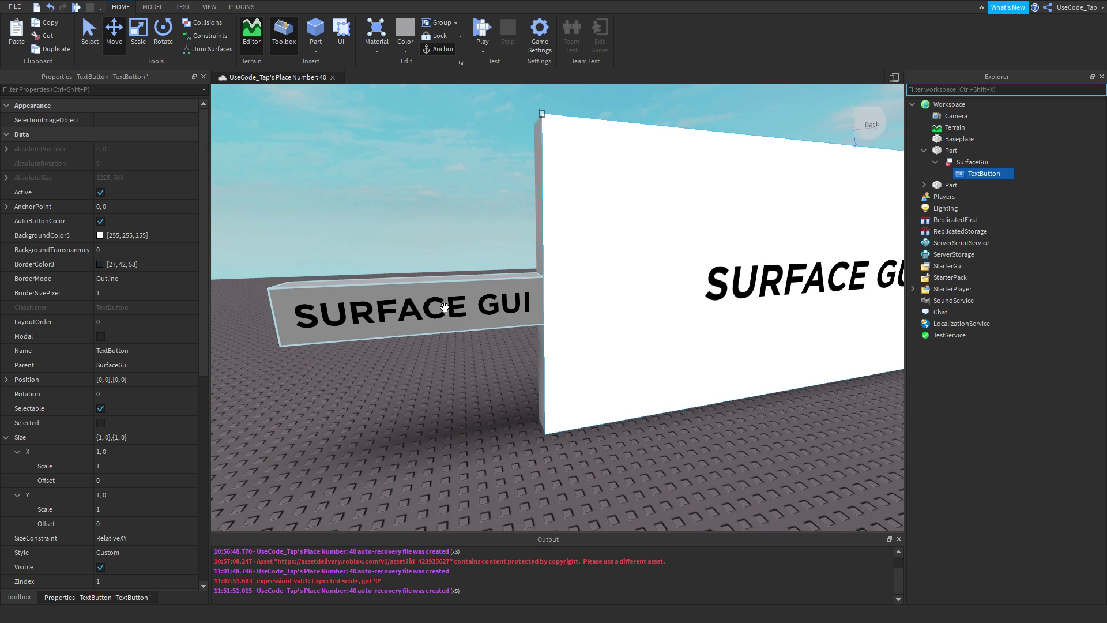
right_drag(638, 401, 637, 402)
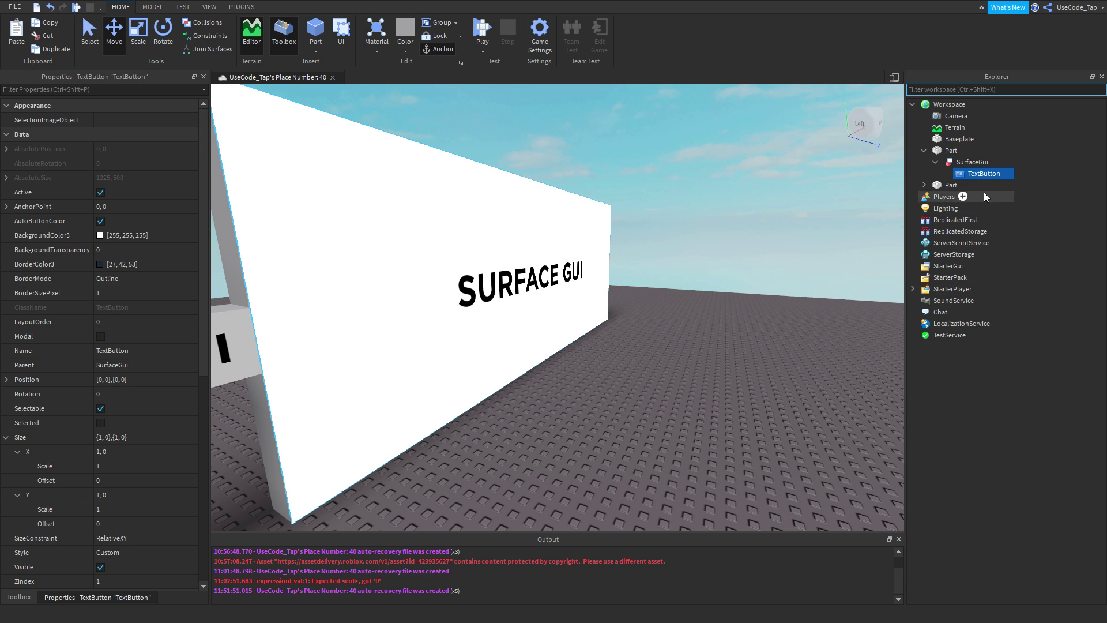
Review the large wall's SurfaceGui properties alongside its TextButton's background color and transparency
click(959, 150)
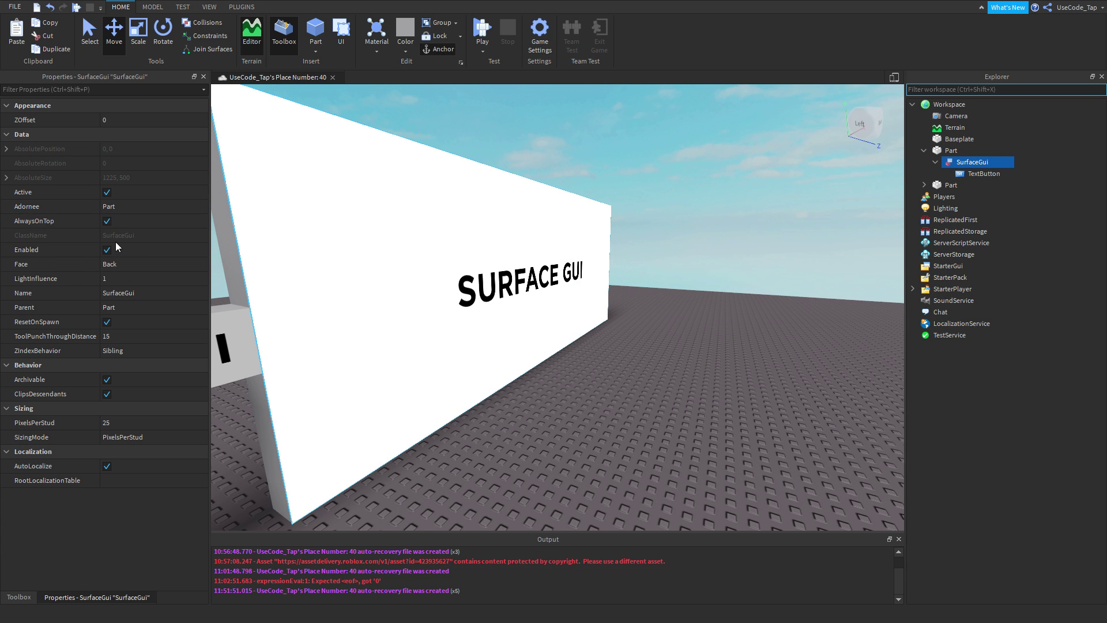
click(979, 175)
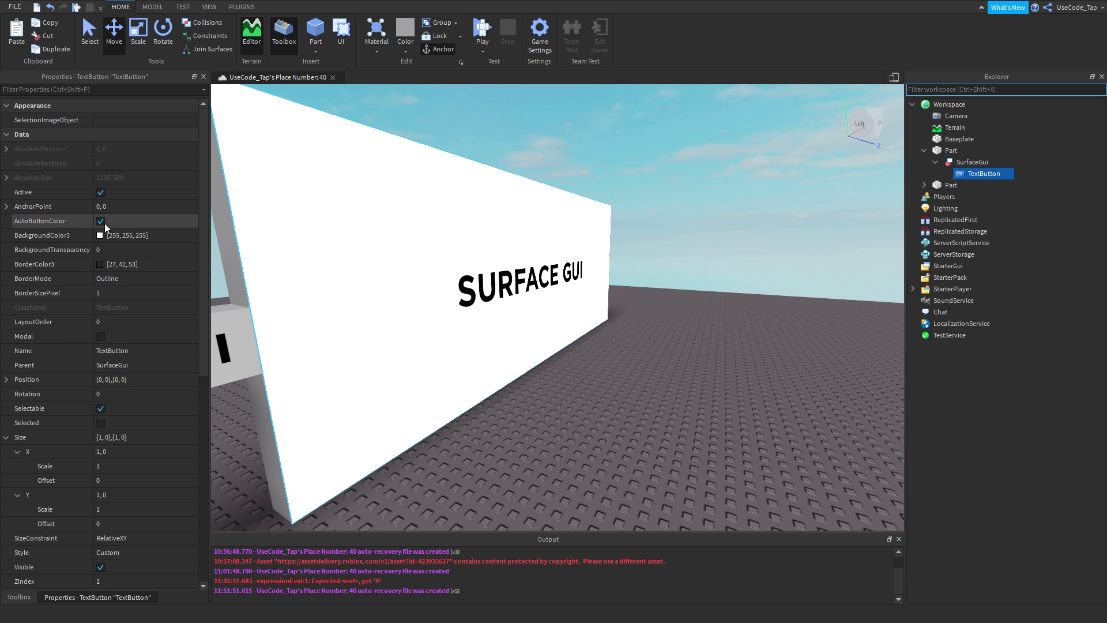
click(115, 250)
mouse_move(136, 253)
mouse_down()
mouse_move(236, 253)
mouse_move(131, 257)
mouse_up()
click(972, 162)
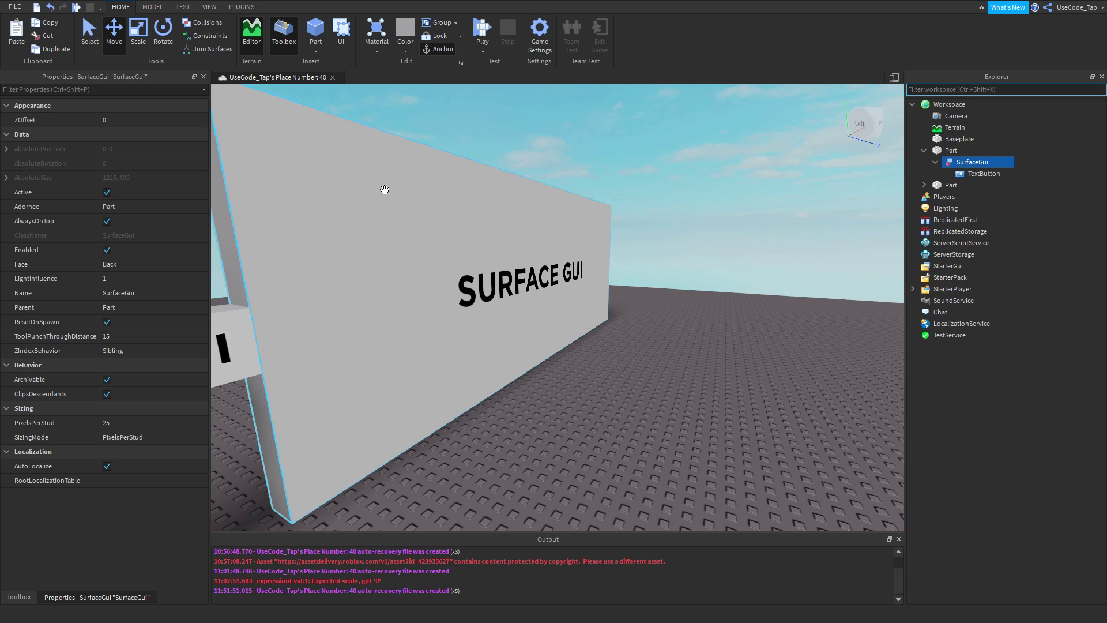
Examine the large wall's SurfaceGui with AlwaysOnTop enabled beside the smaller part, from near and far
right_drag(669, 197, 613, 203)
scroll(613, 203, down, 4)
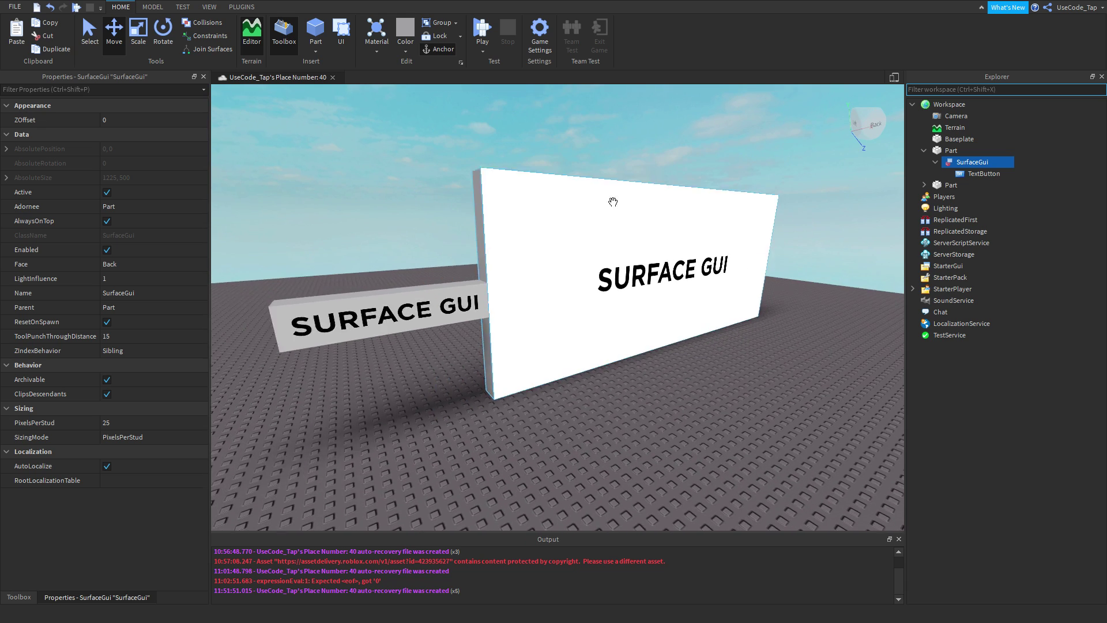
scroll(560, 297, up, 6)
right_drag(561, 296, 601, 317)
scroll(566, 289, down, 6)
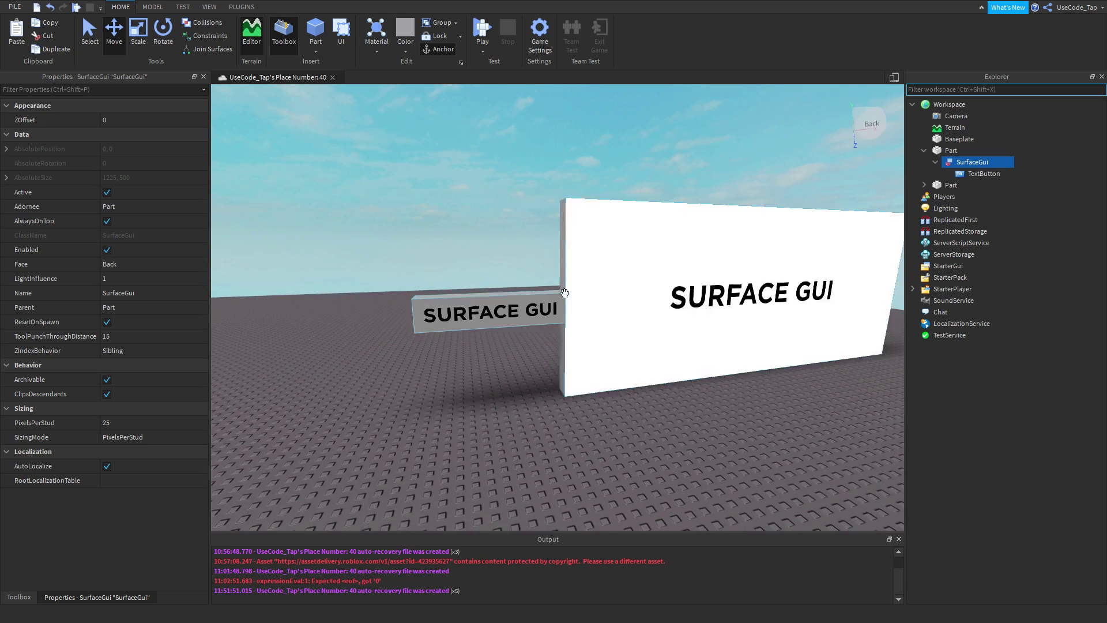
scroll(570, 334, up, 4)
scroll(600, 316, down, 6)
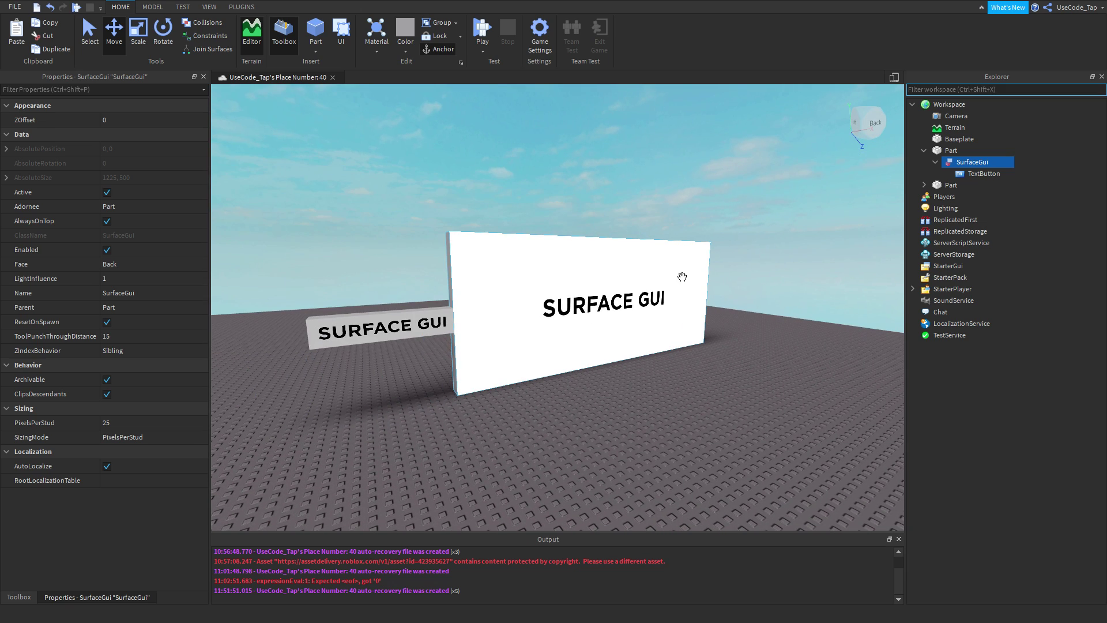
scroll(674, 277, up, 4)
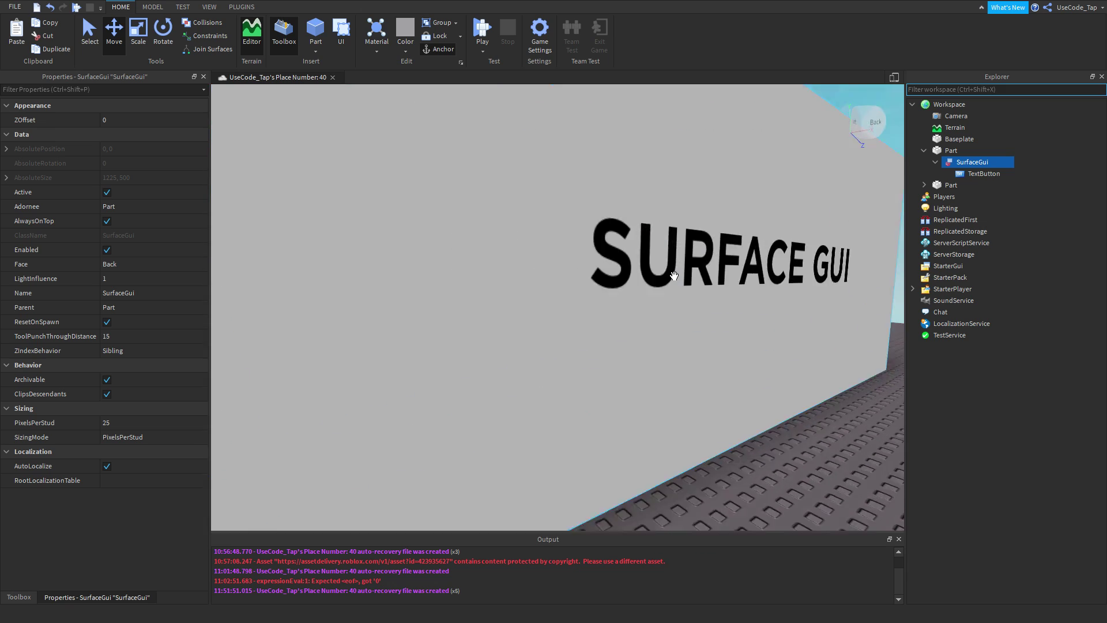